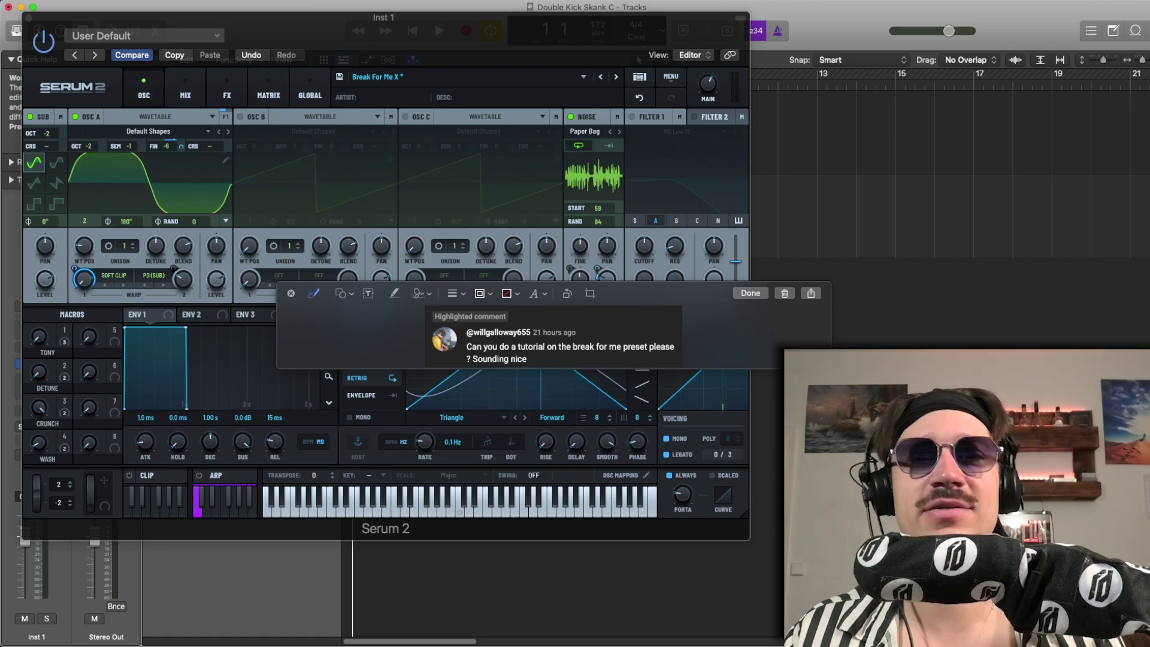
# Step: Clear away the comment image and synth window, and capture a performance played over the break as a MIDI region on Inst 1
pyautogui.click(291, 294)
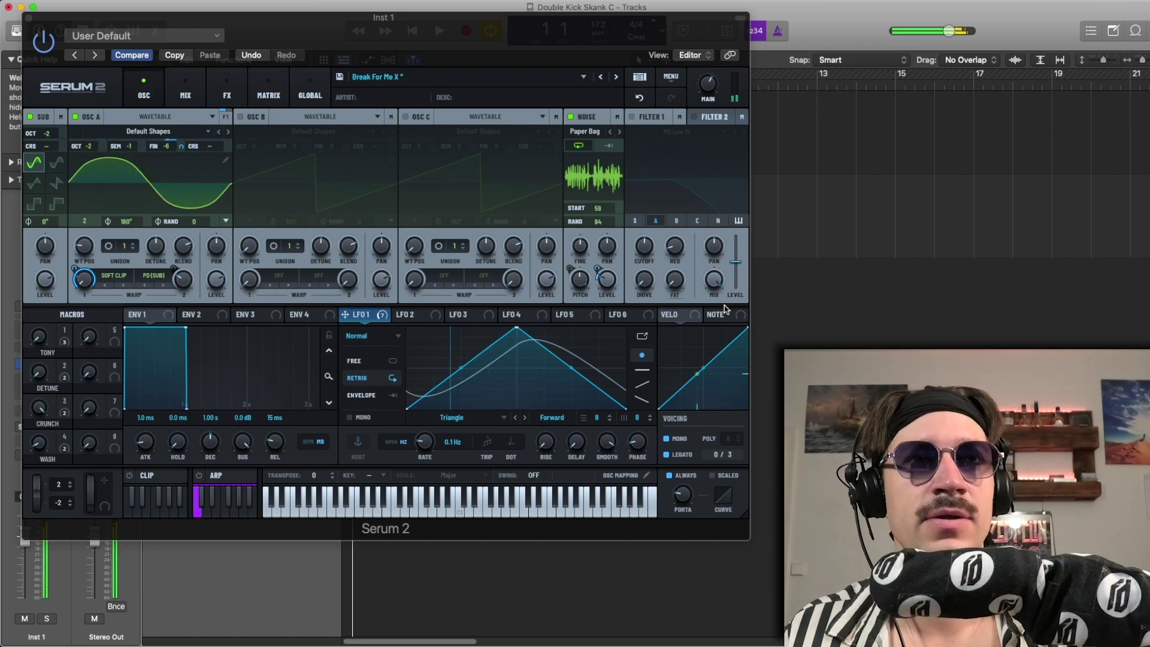
pyautogui.click(32, 24)
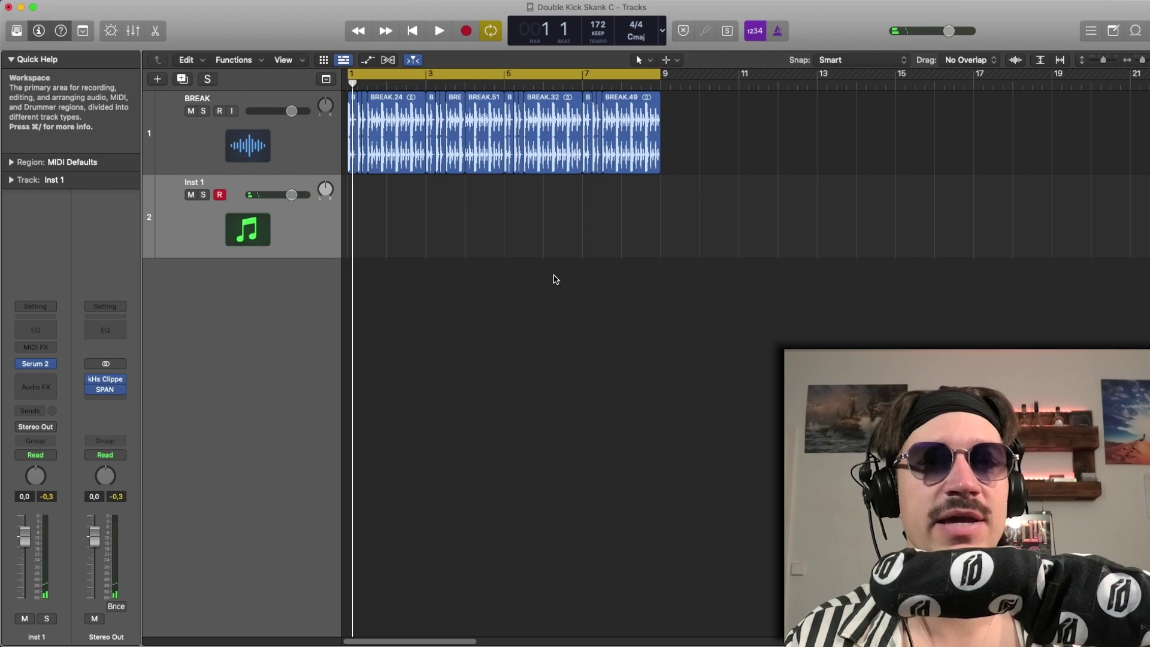
pyautogui.press('space')
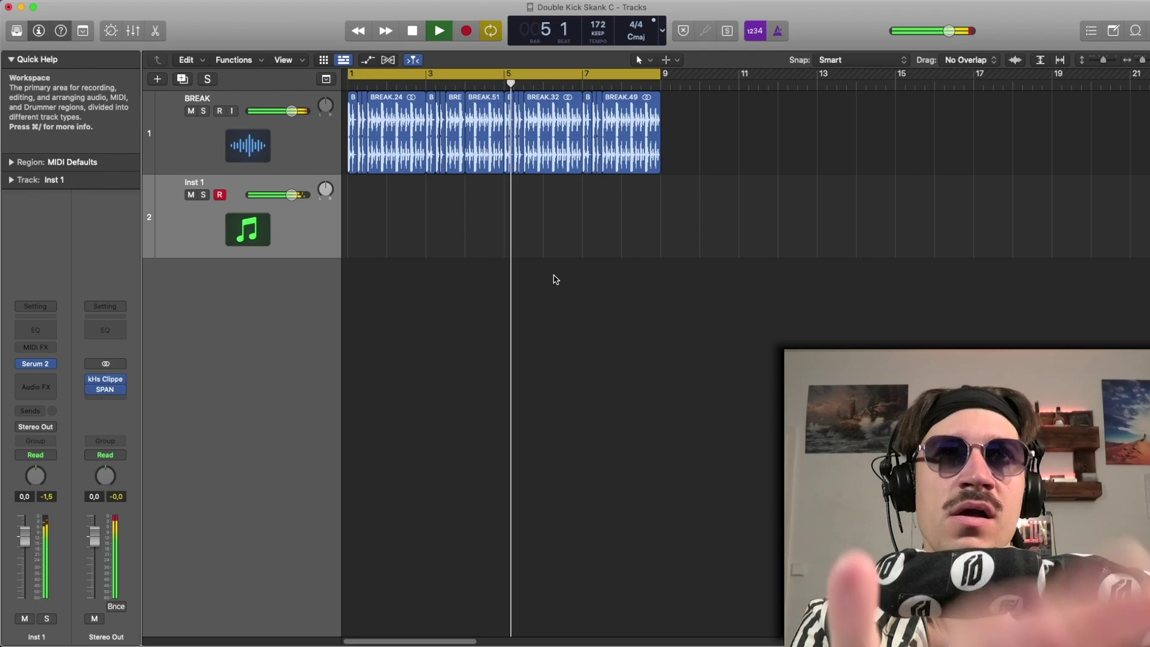
pyautogui.press('space')
pyautogui.hotkey('shift', 'r')
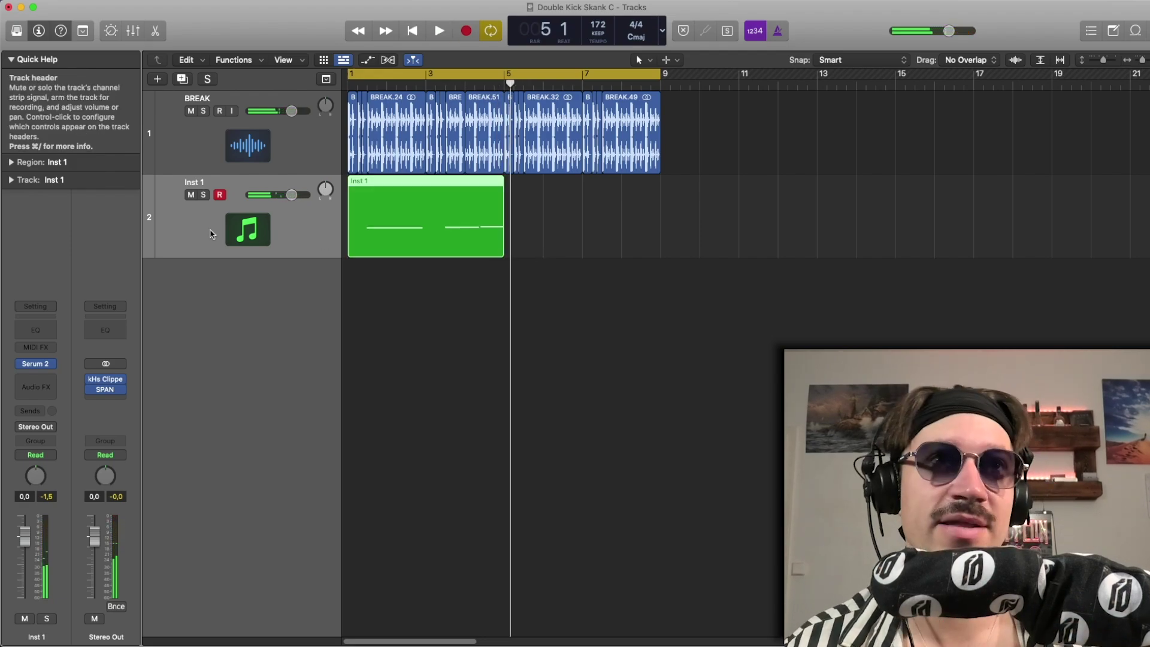
# Step: Solo the Inst 1 track and listen to the start of its captured region
pyautogui.click(204, 194)
pyautogui.press('space')
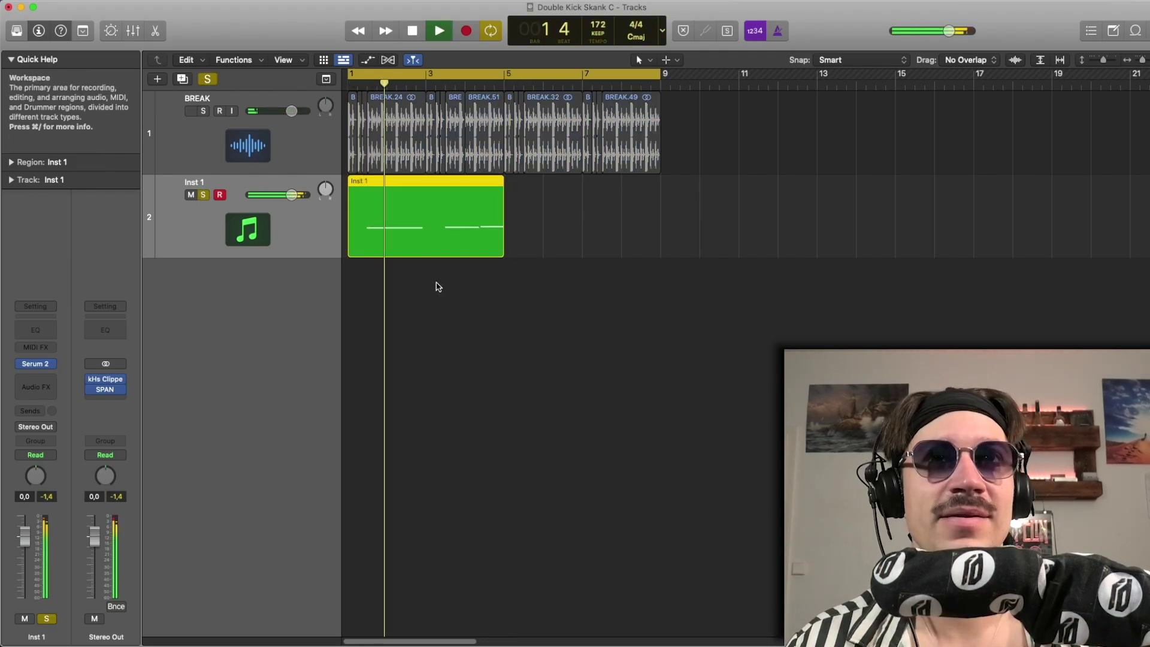
pyautogui.press('space')
# Step: In the Inst 1 region's Piano Roll, extend the first note's start to bar 1 and the second note's start to bar 3 beat 2
pyautogui.doubleClick(423, 226)
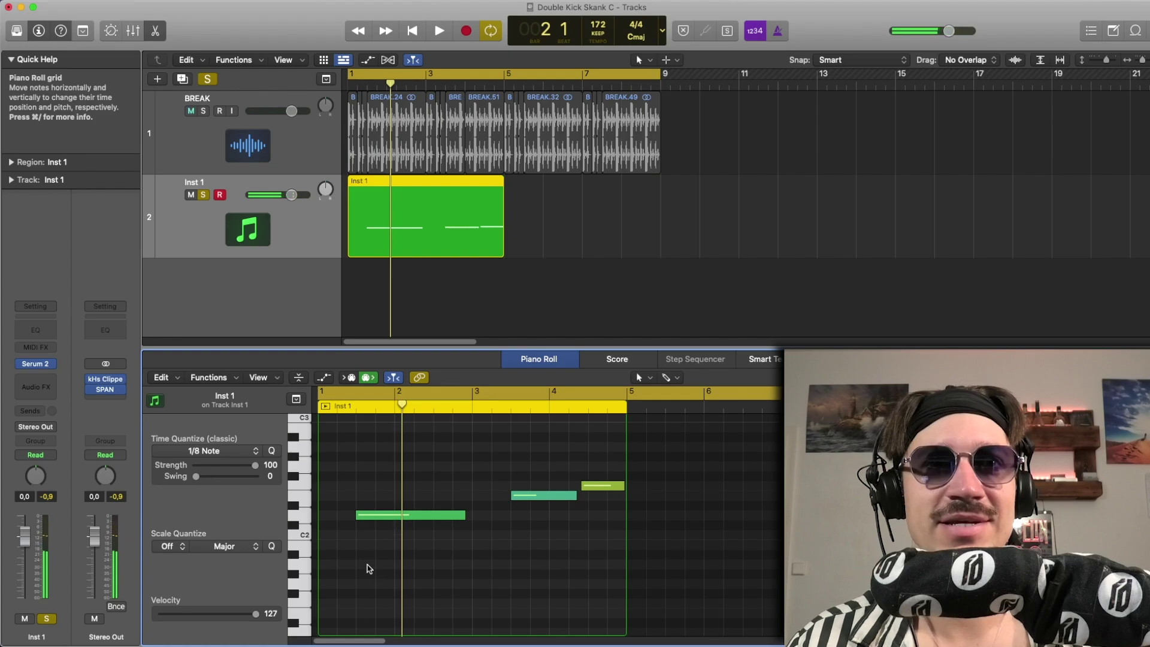
pyautogui.moveTo(357, 516); pyautogui.dragTo(319, 515)
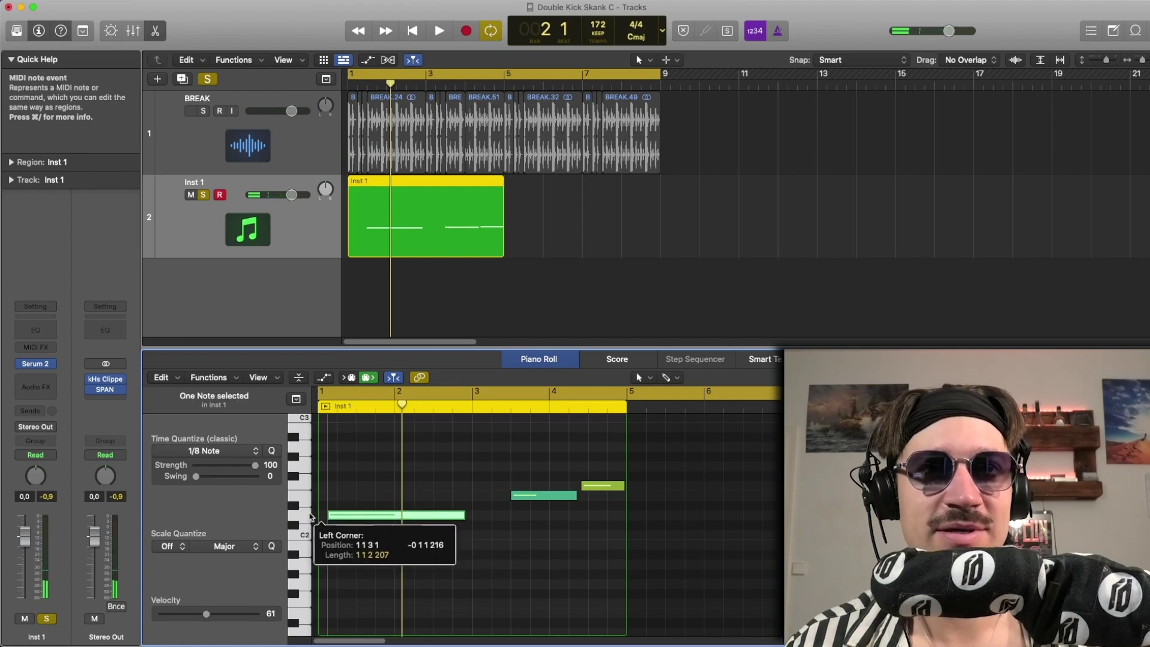
pyautogui.press('space')
pyautogui.click(462, 505)
pyautogui.press('space')
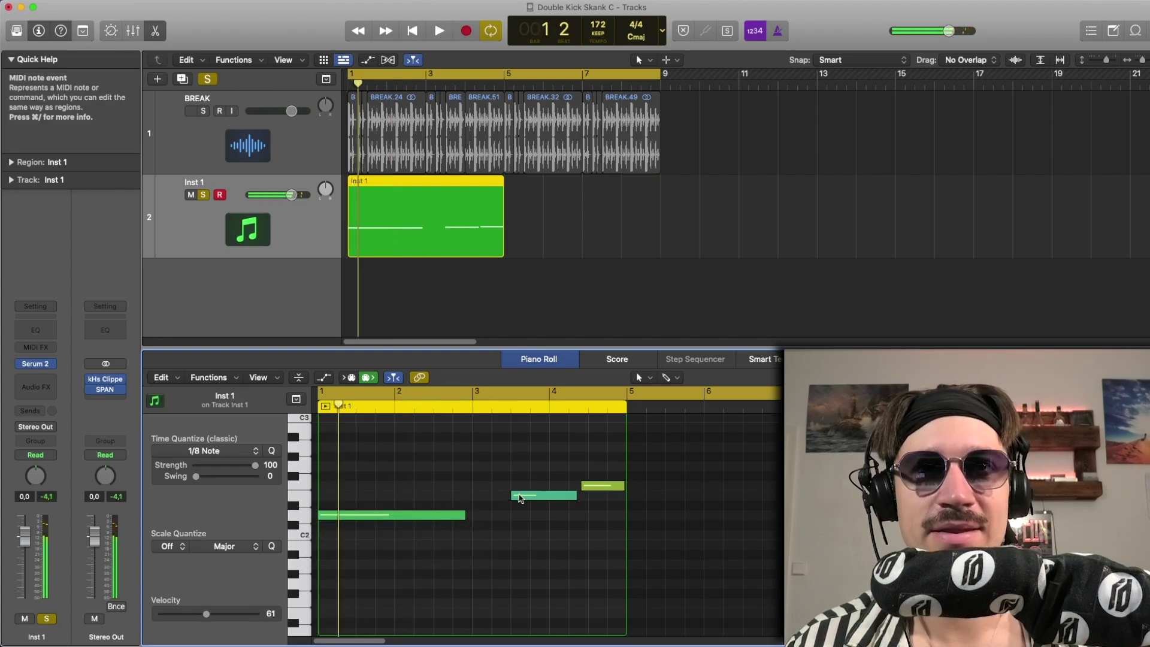
pyautogui.moveTo(513, 496); pyautogui.dragTo(493, 496)
pyautogui.click(580, 534)
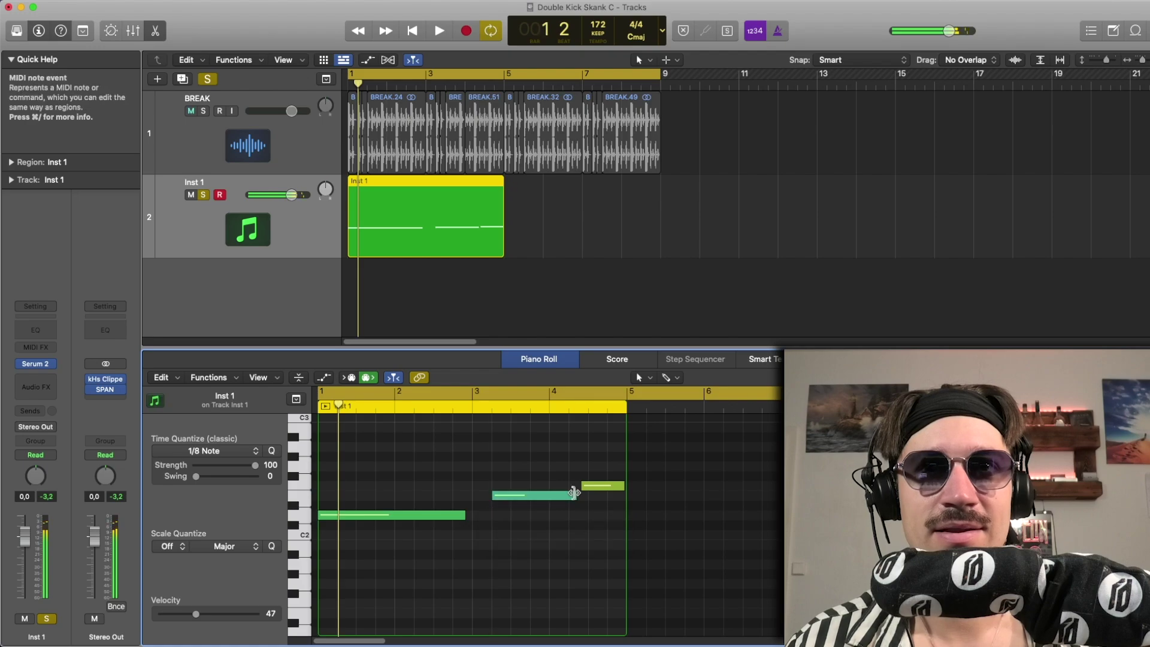
# Step: Play through the edited notes and shorten the cycle range to span bars 1 to 5
pyautogui.press('space')
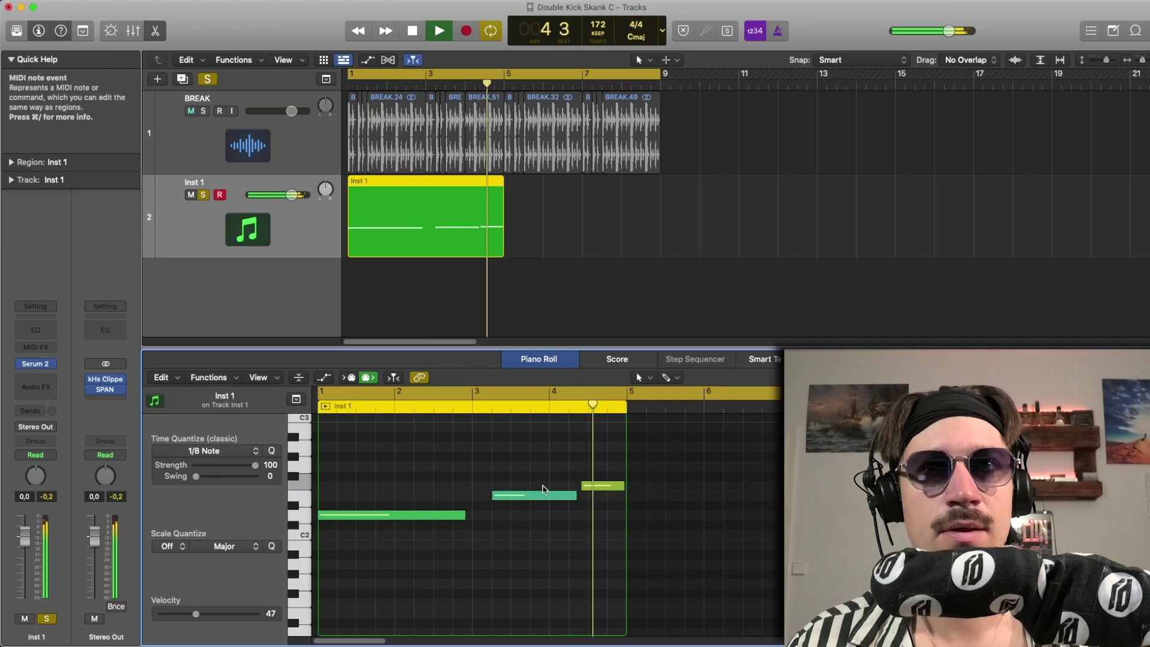
pyautogui.press('space')
pyautogui.click(628, 394)
pyautogui.moveTo(628, 394); pyautogui.dragTo(294, 395)
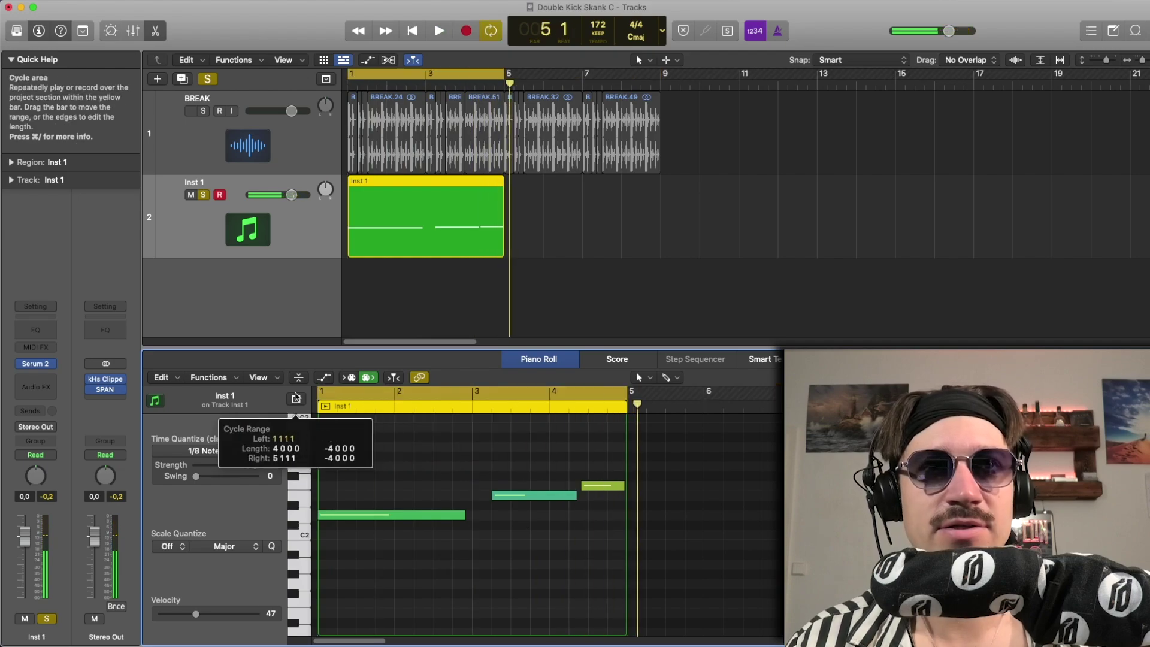
# Step: Open the Serum 2 synth on the Inst 1 track and check its Filter 1
pyautogui.click(36, 365)
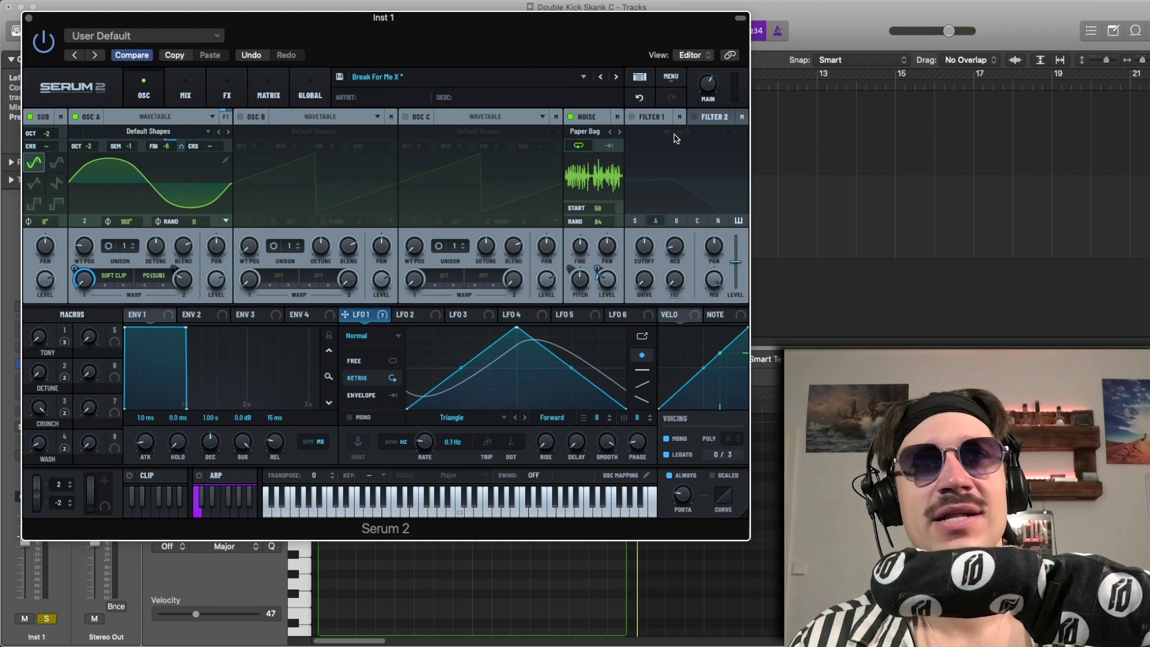
pyautogui.click(653, 118)
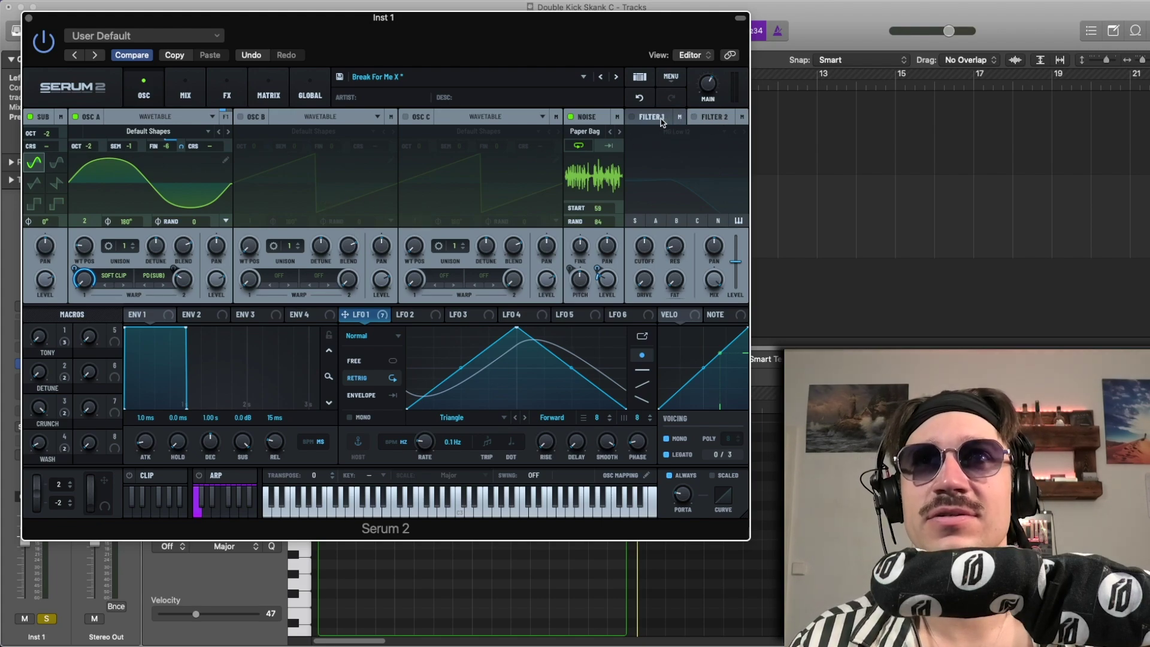
pyautogui.click(654, 118)
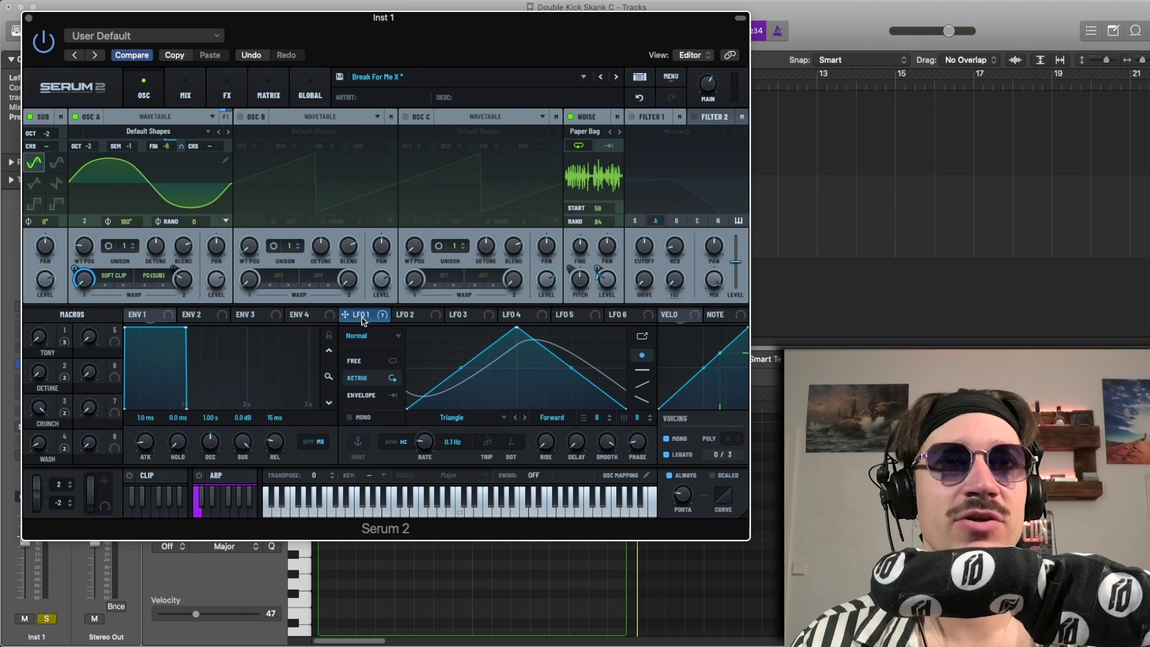
# Step: Bypass the main-bus effects, including Equalizer, Splitter L/H, Reverb, Filter, Hyper/Dimension, Convolve, Flanger and Chorus
pyautogui.click(186, 92)
pyautogui.click(214, 96)
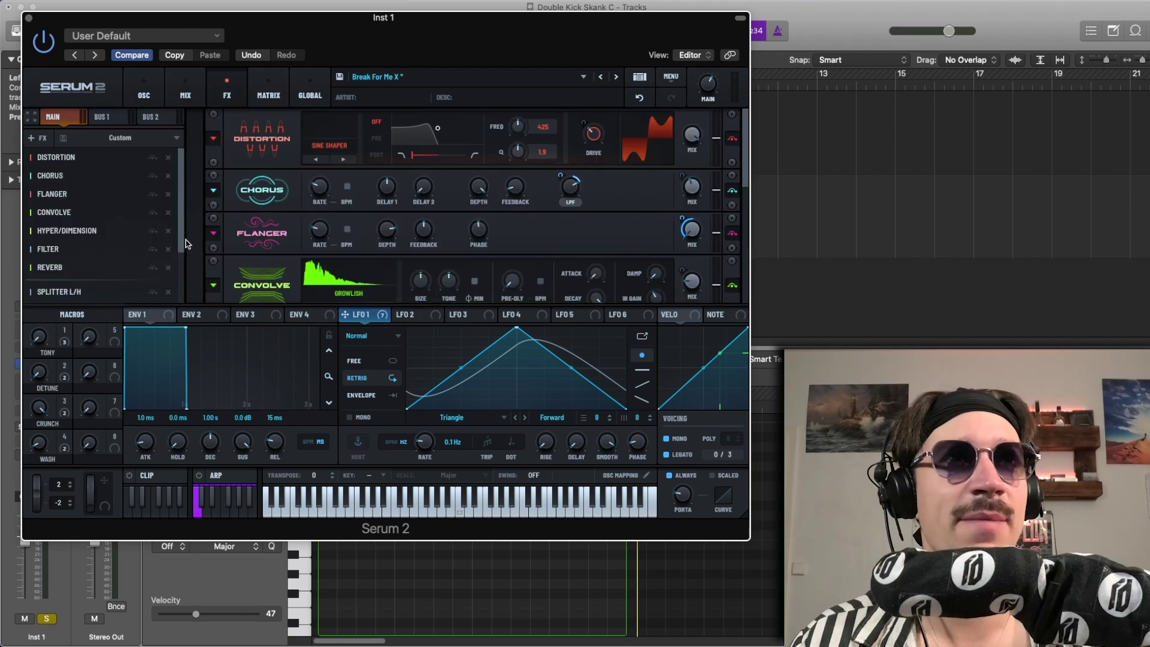
pyautogui.moveTo(183, 240); pyautogui.dragTo(180, 316)
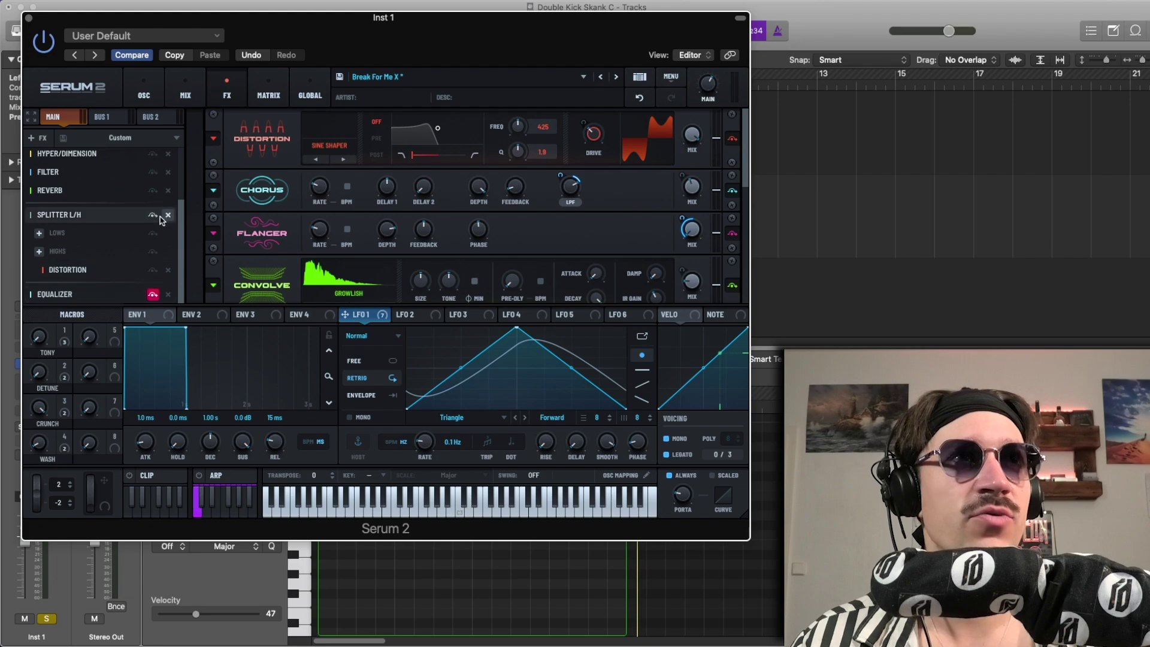
pyautogui.scroll(3, 157, 240)
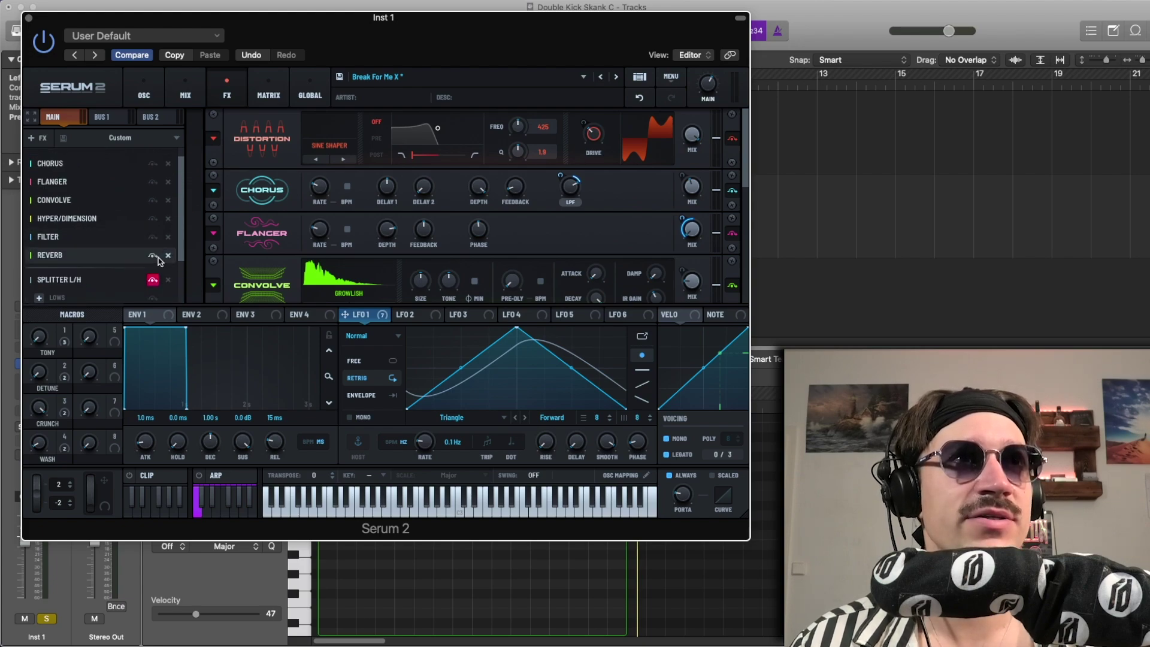
pyautogui.click(153, 237)
pyautogui.click(153, 218)
pyautogui.click(154, 200)
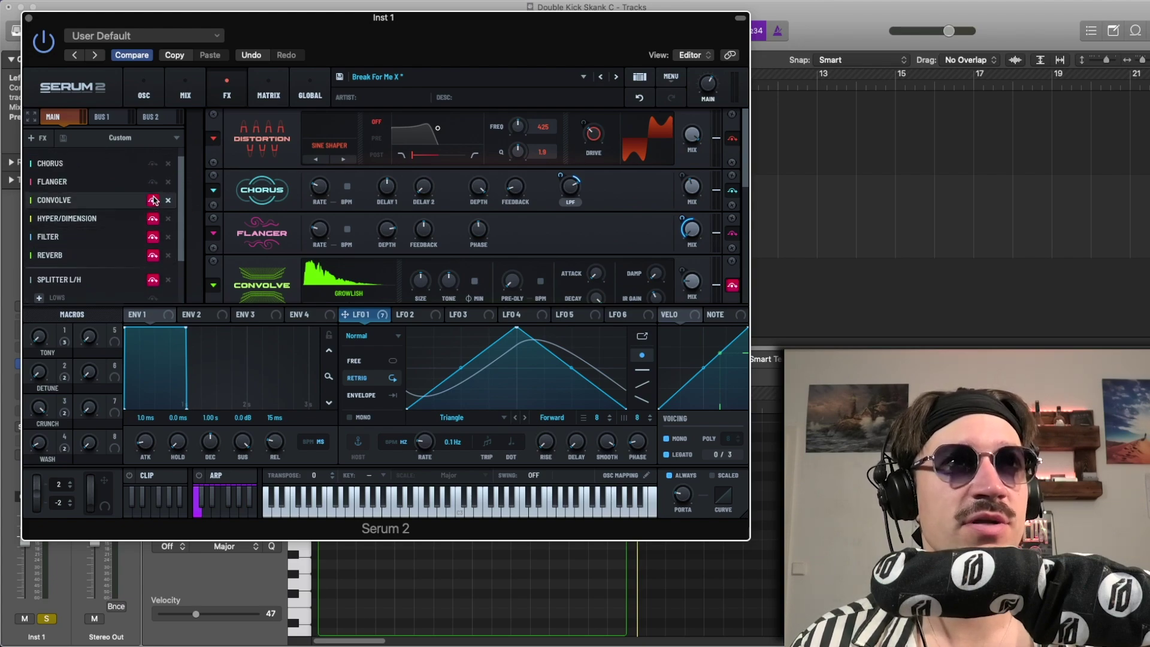
pyautogui.click(154, 182)
pyautogui.click(153, 163)
pyautogui.scroll(1, 163, 161)
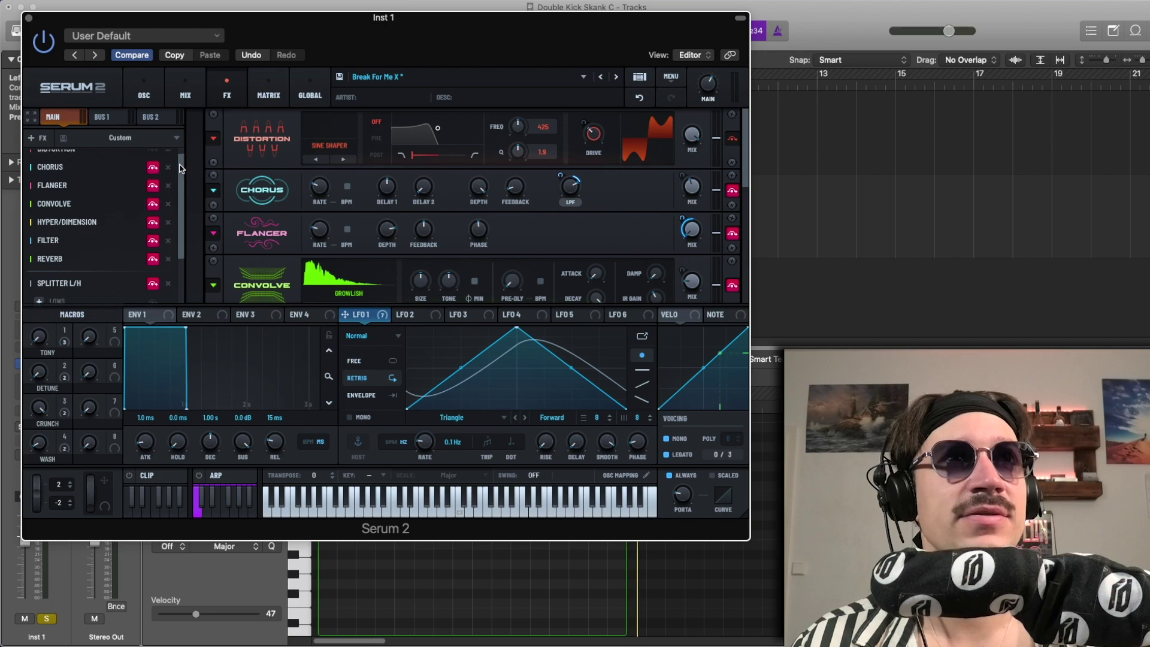
# Step: Switch off oscillator A and the noise oscillator, and audition the sine sub on its own
pyautogui.click(144, 88)
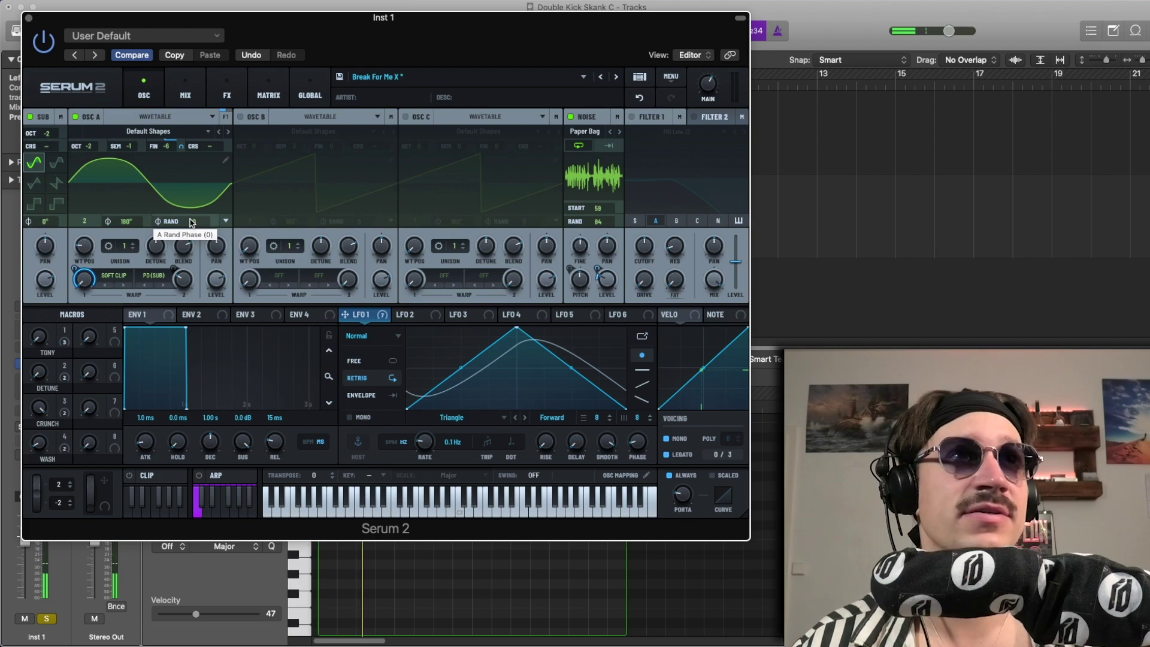
pyautogui.click(77, 117)
pyautogui.click(571, 116)
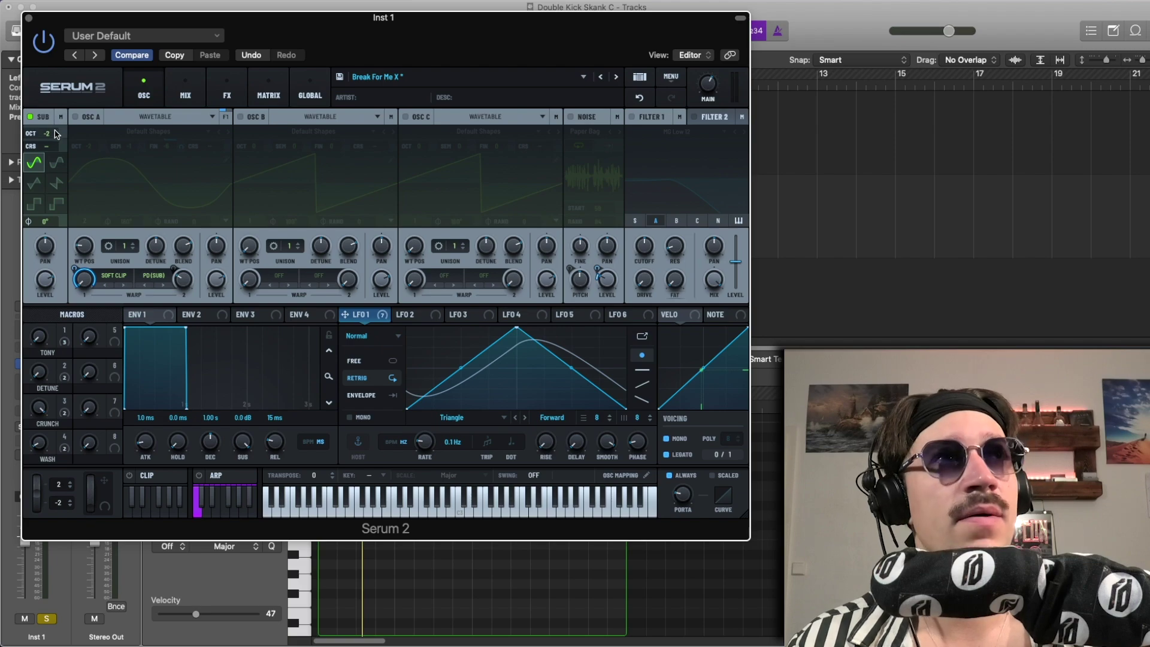
pyautogui.press('space')
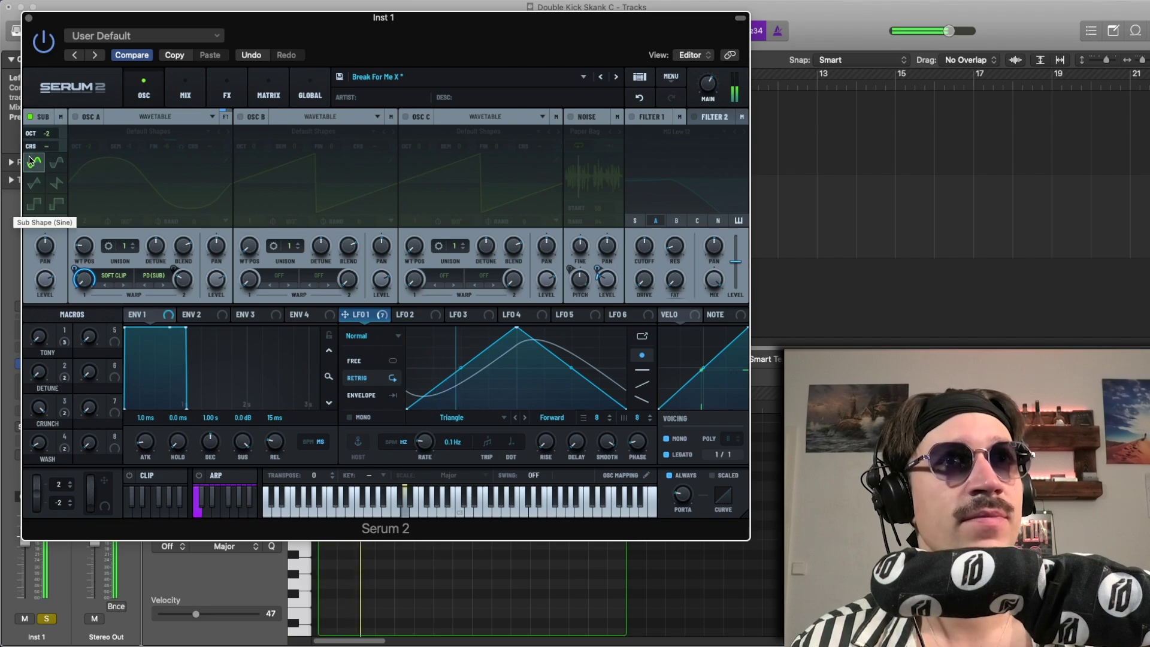
pyautogui.press('space')
pyautogui.press('space')
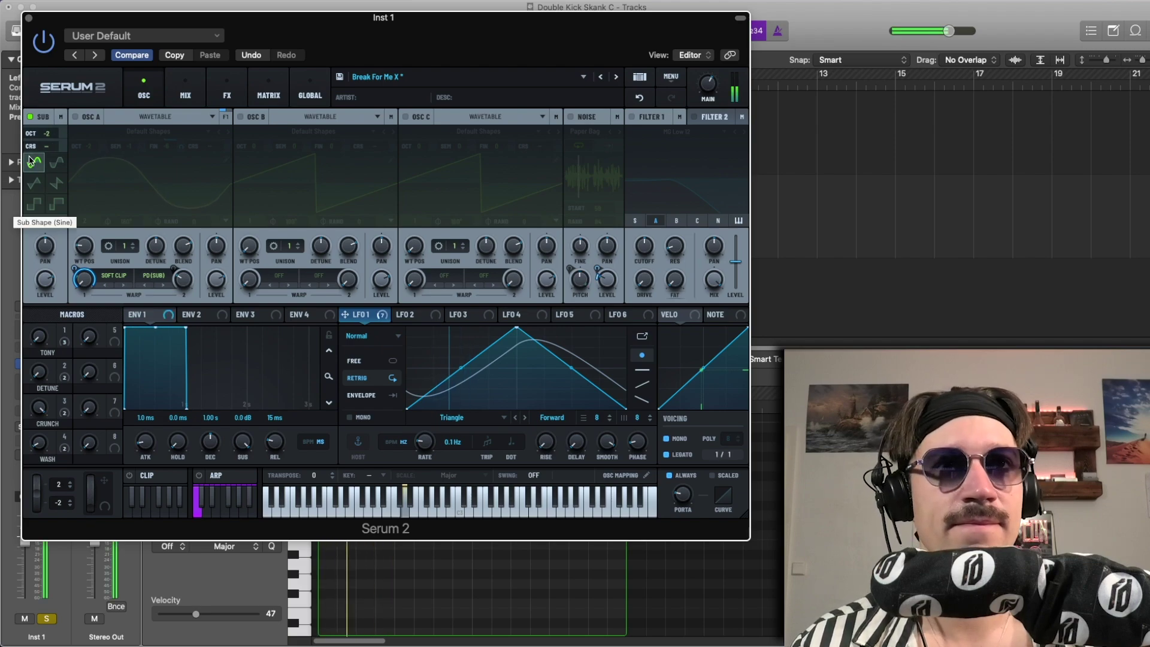
pyautogui.press('space')
# Step: Turn oscillator A back on and audition it while reviewing its semitone offset and Soft Clip warp
pyautogui.click(76, 118)
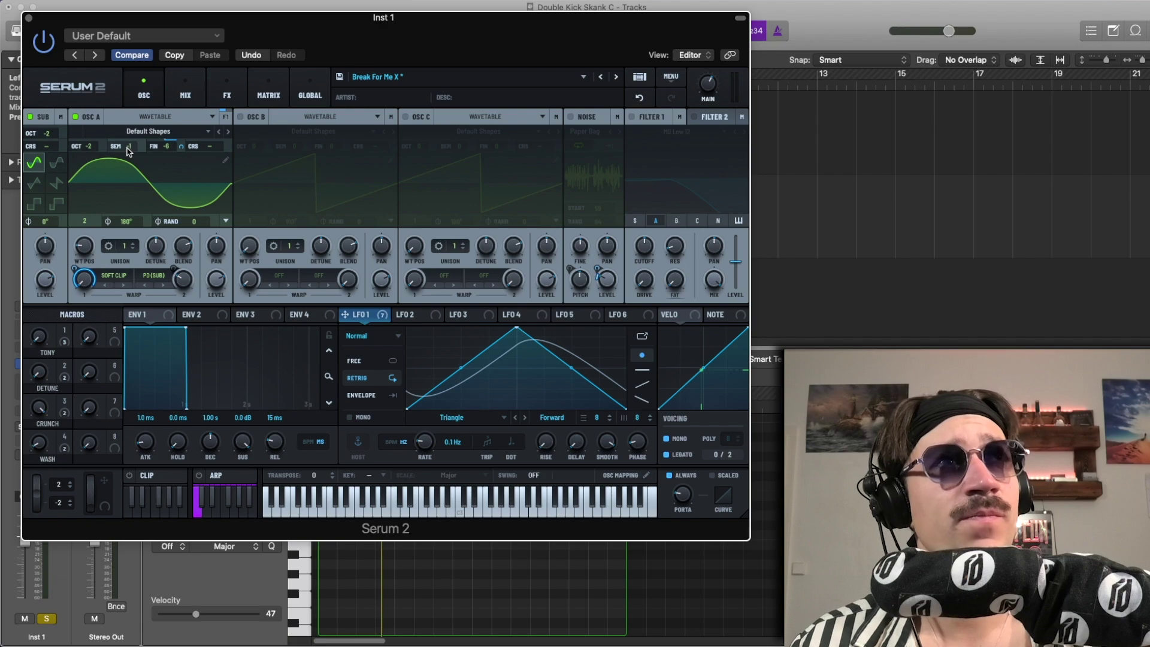
pyautogui.moveTo(127, 151); pyautogui.dragTo(128, 168)
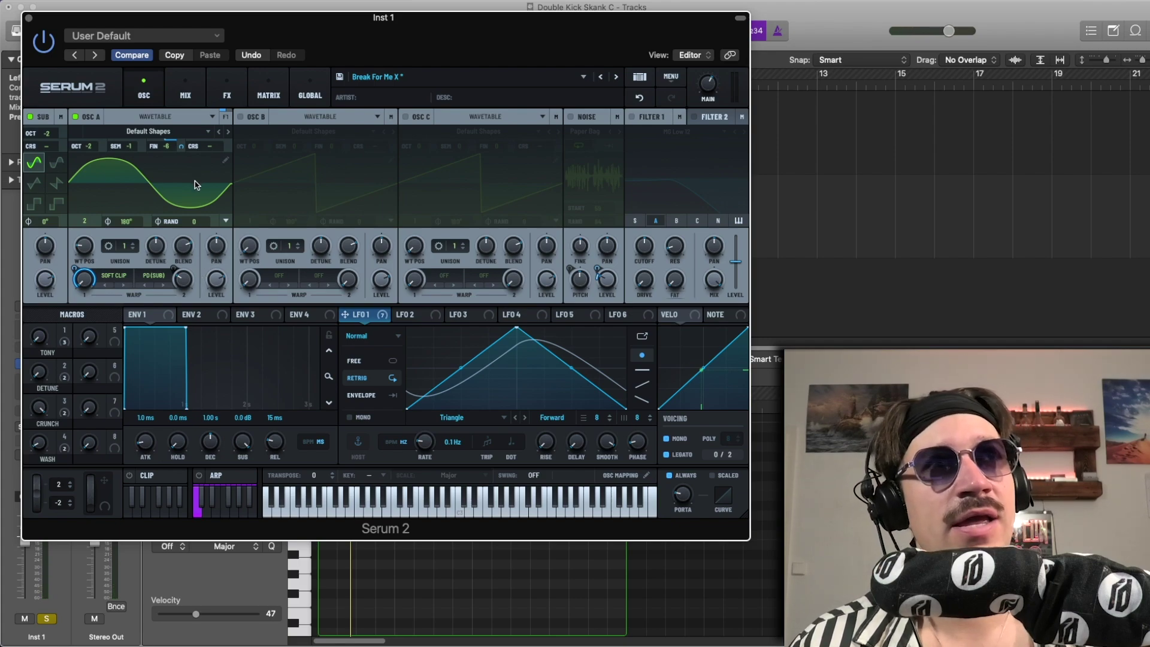
pyautogui.click(105, 284)
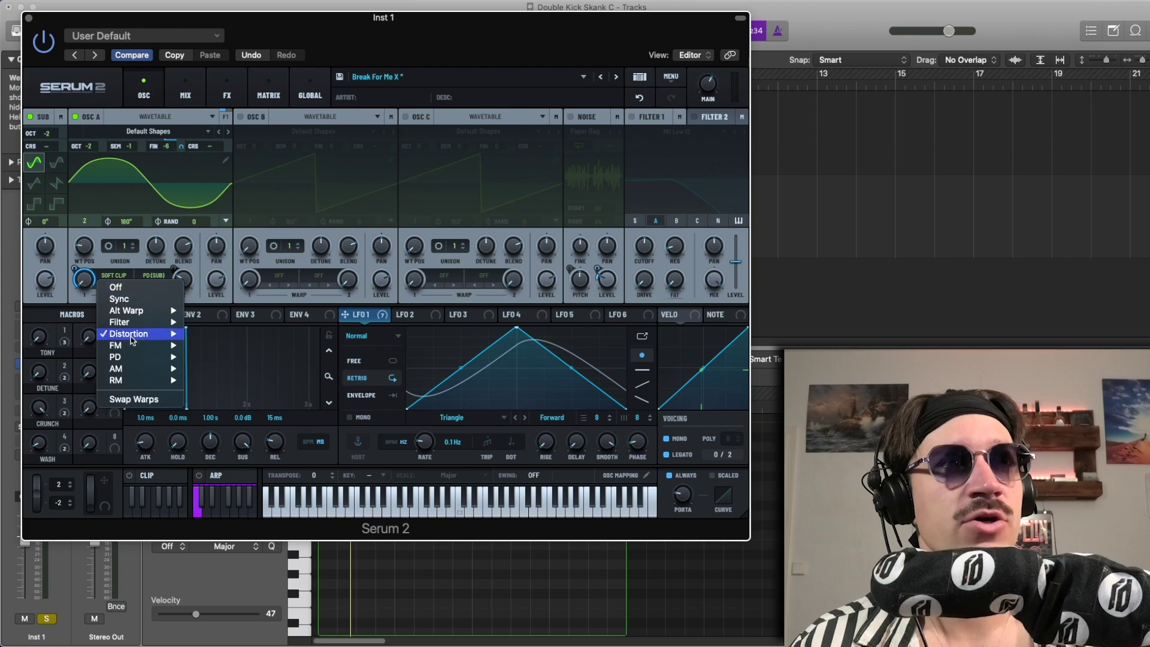
pyautogui.click(121, 268)
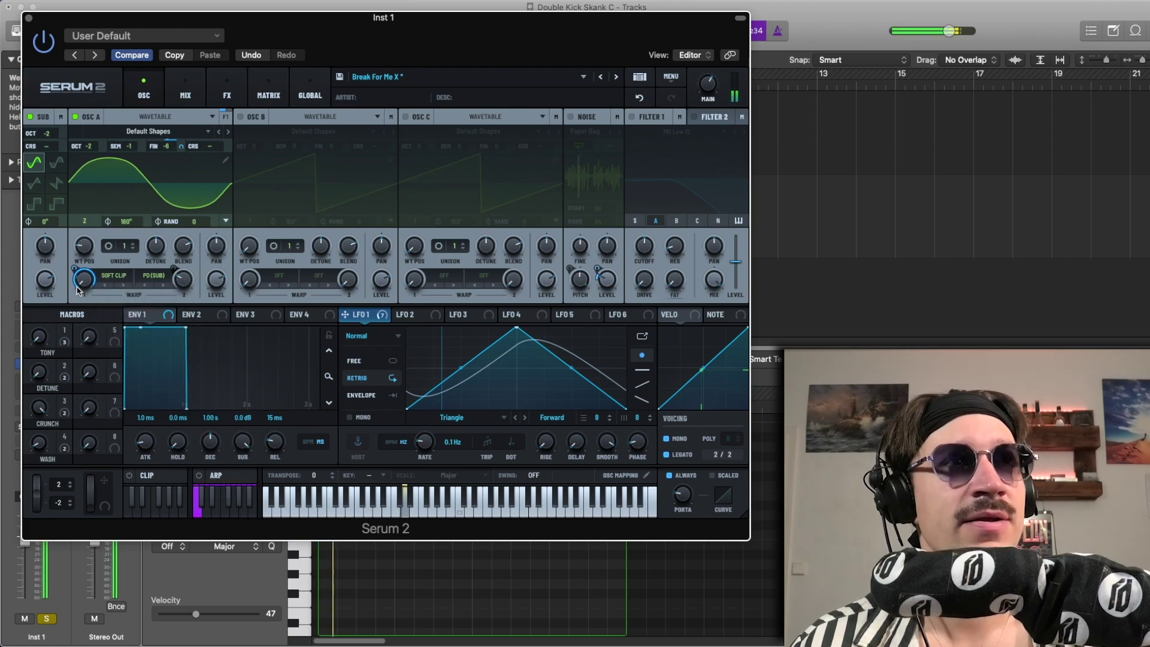
pyautogui.moveTo(84, 290); pyautogui.dragTo(106, 306)
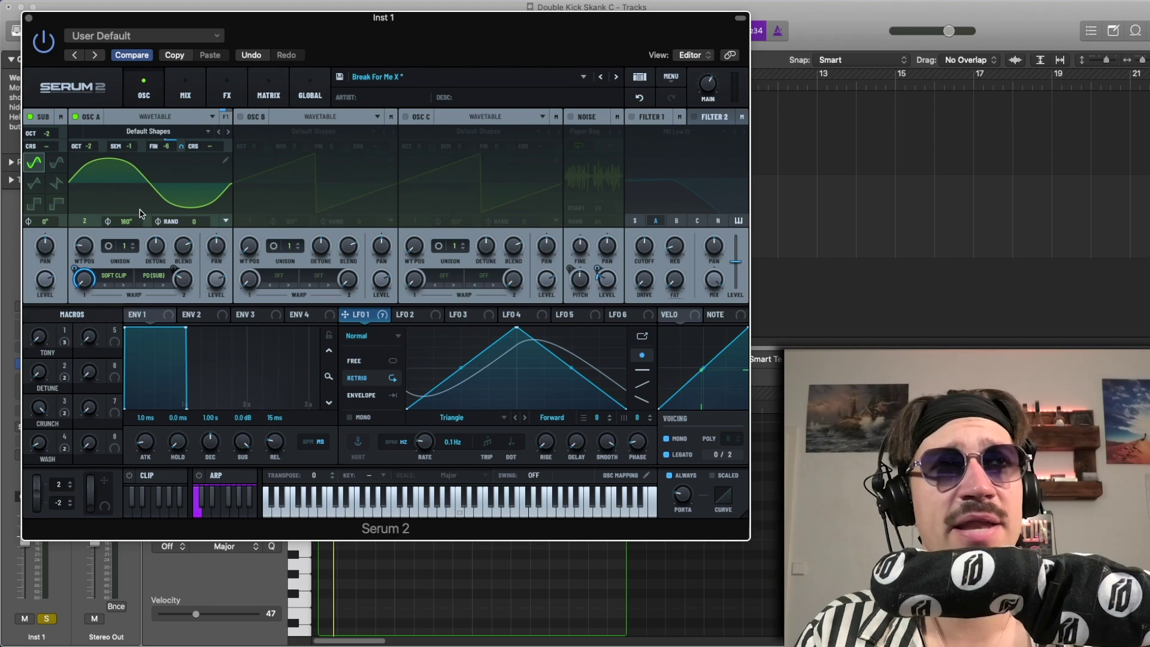
pyautogui.press('space')
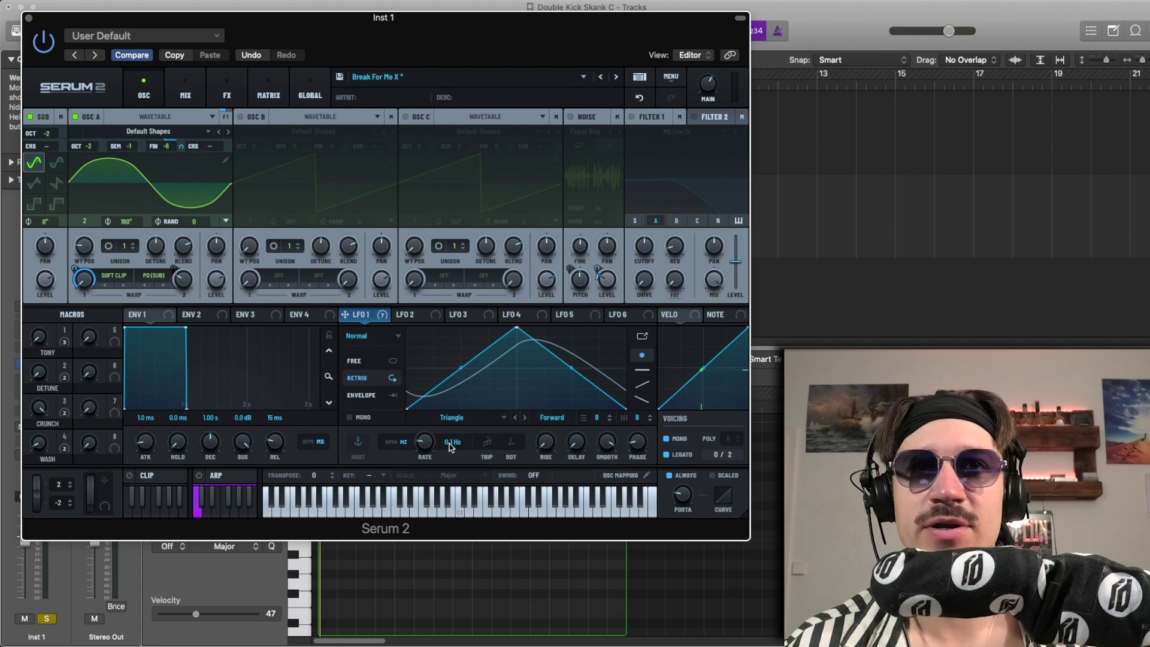
# Step: Try reducing the smoothing of LFO 1 during playback, and undo the change
pyautogui.press('space')
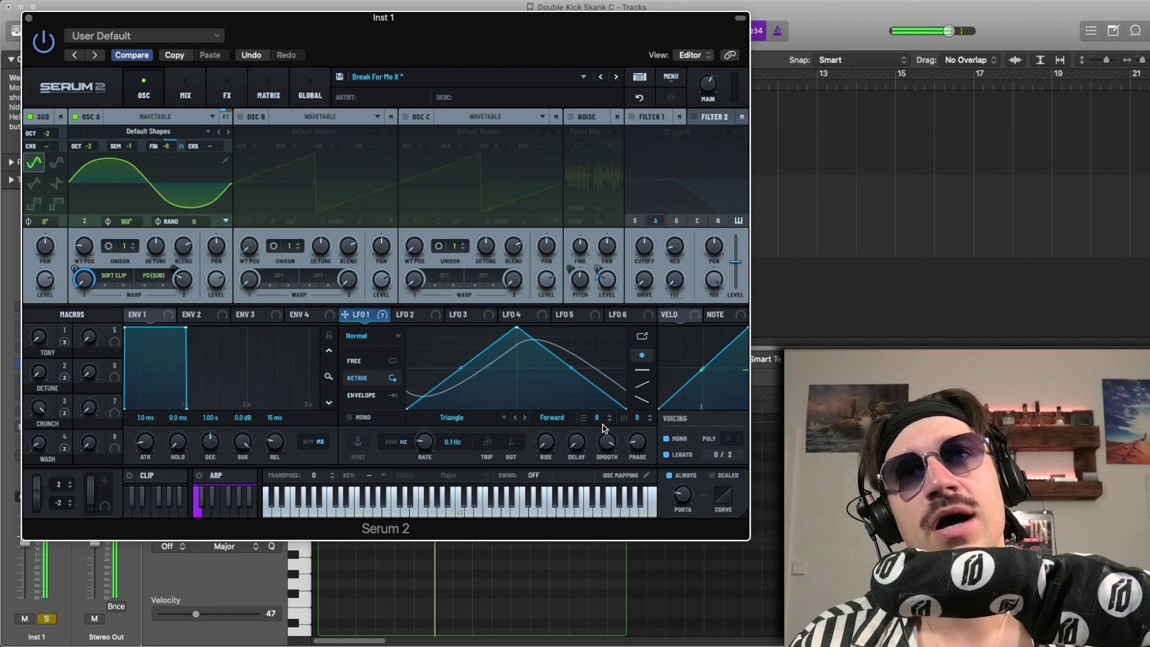
pyautogui.moveTo(607, 445); pyautogui.dragTo(607, 453)
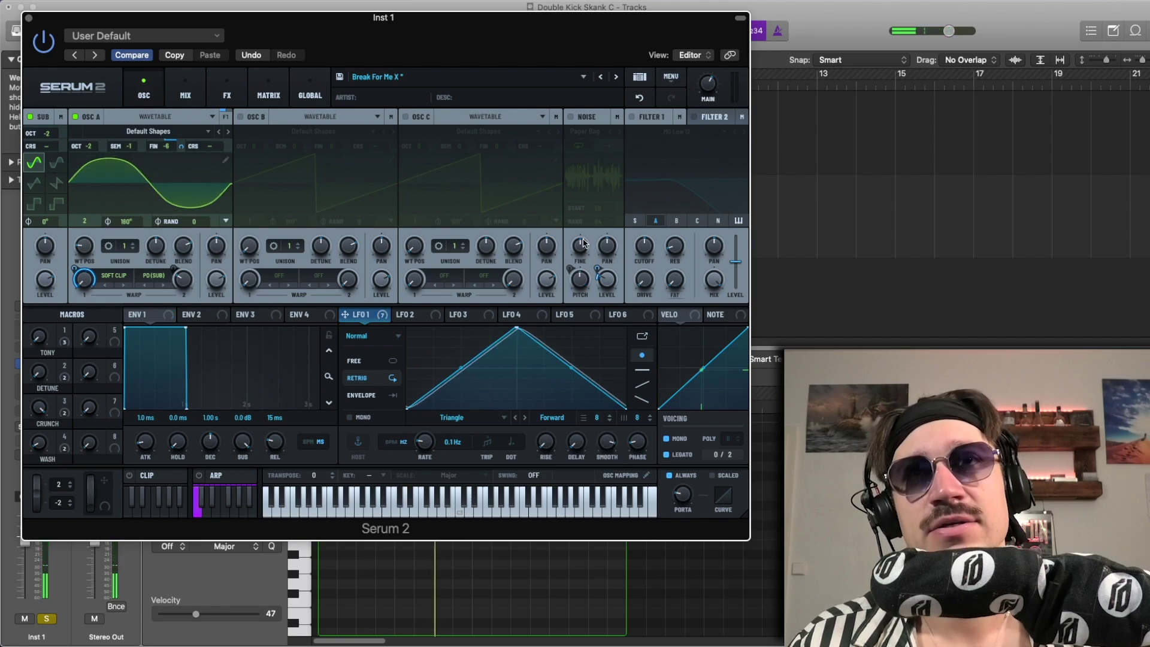
pyautogui.click(639, 97)
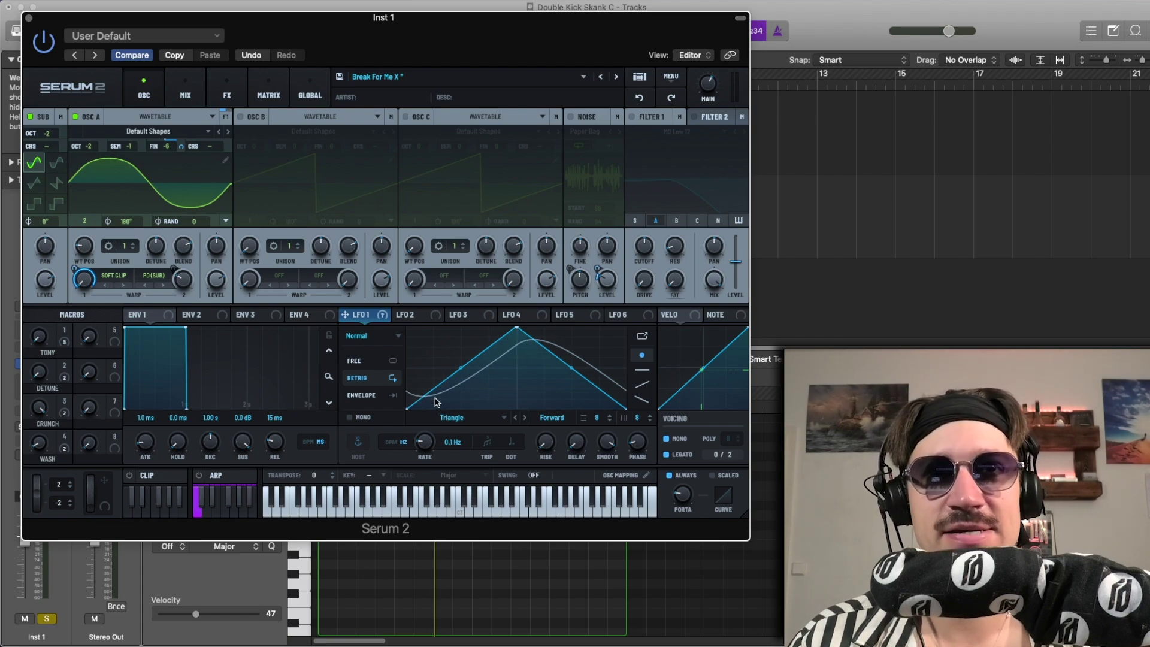
# Step: Audition oscillator A with its second warp mode switched off, and restore the mode to PD (Sub)
pyautogui.press('space')
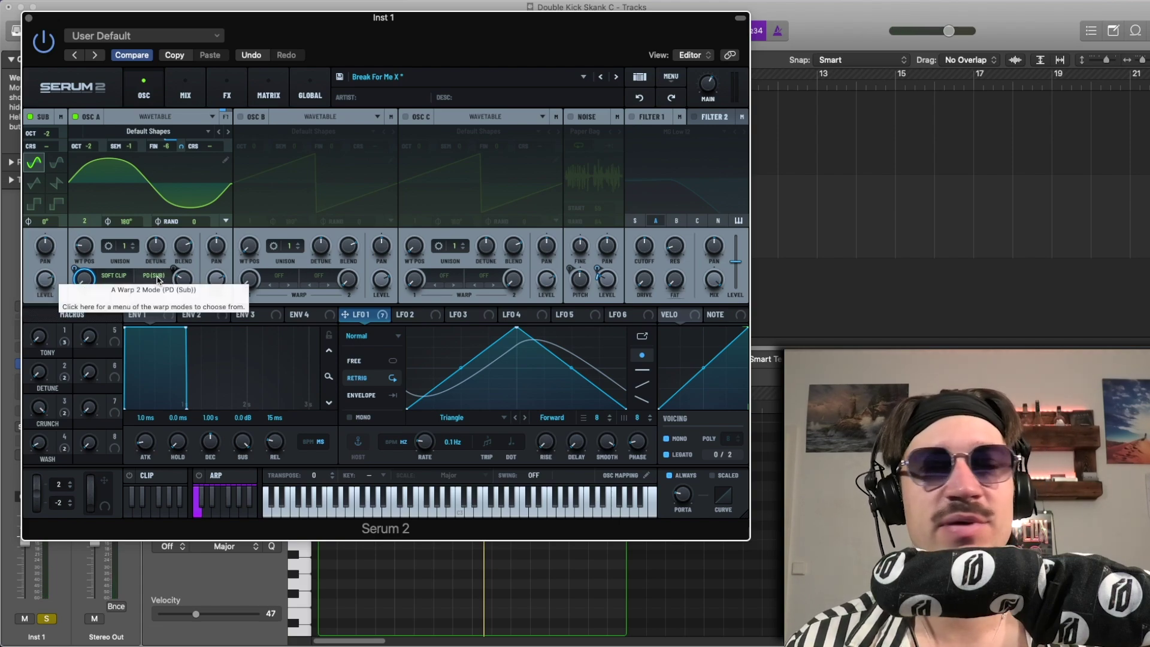
pyautogui.click(157, 278)
pyautogui.click(168, 289)
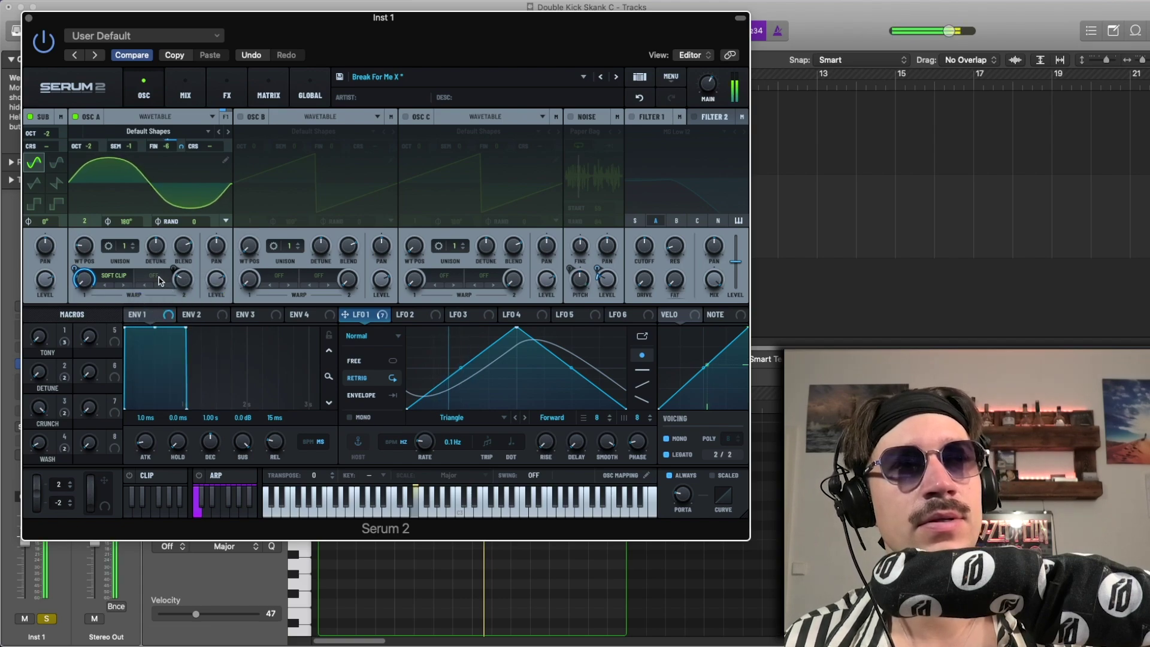
pyautogui.click(159, 281)
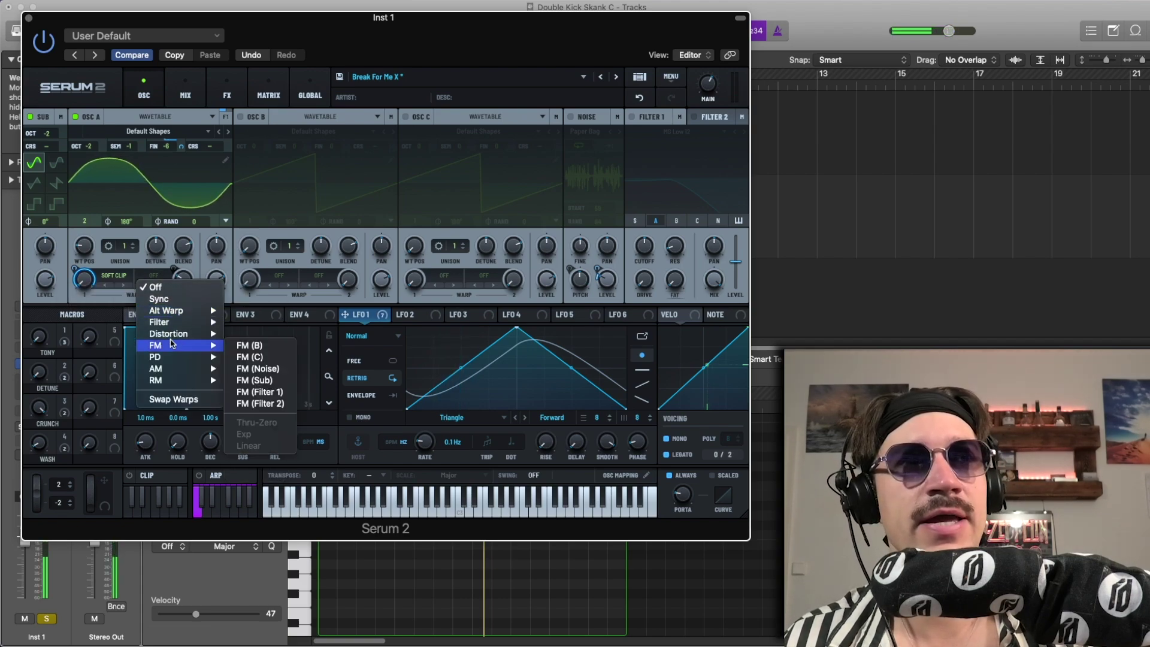
pyautogui.moveTo(180, 357)
pyautogui.click(266, 393)
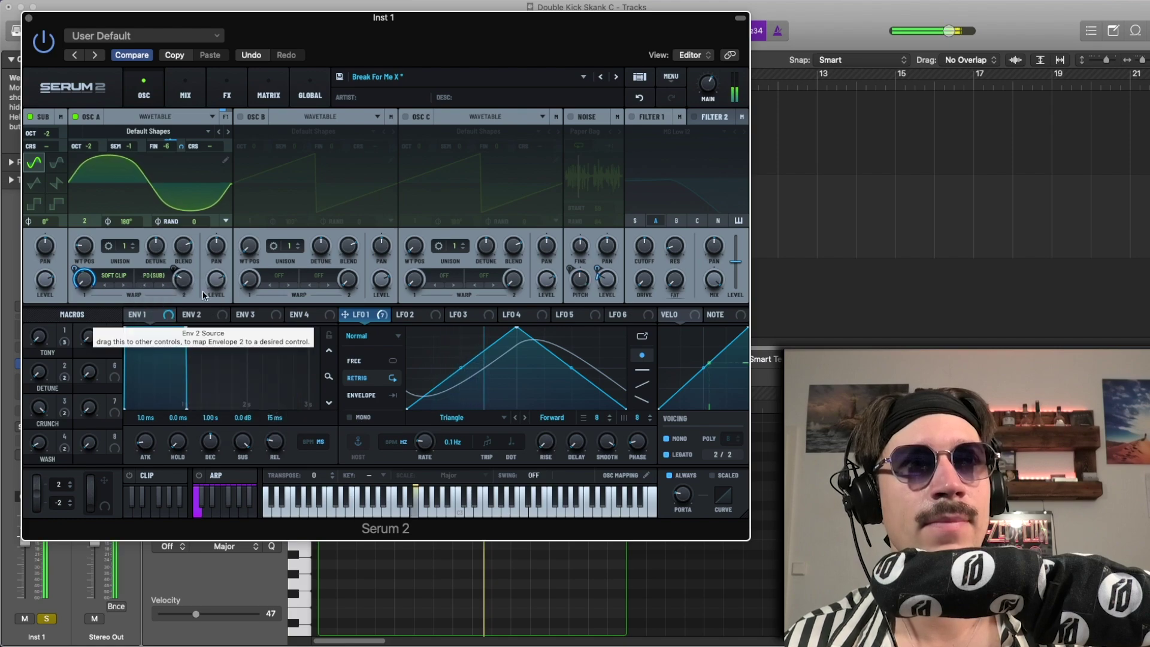
# Step: Try different PD (Sub) warp amounts on oscillator A during playback, undoing the first change
pyautogui.moveTo(193, 260); pyautogui.dragTo(194, 265)
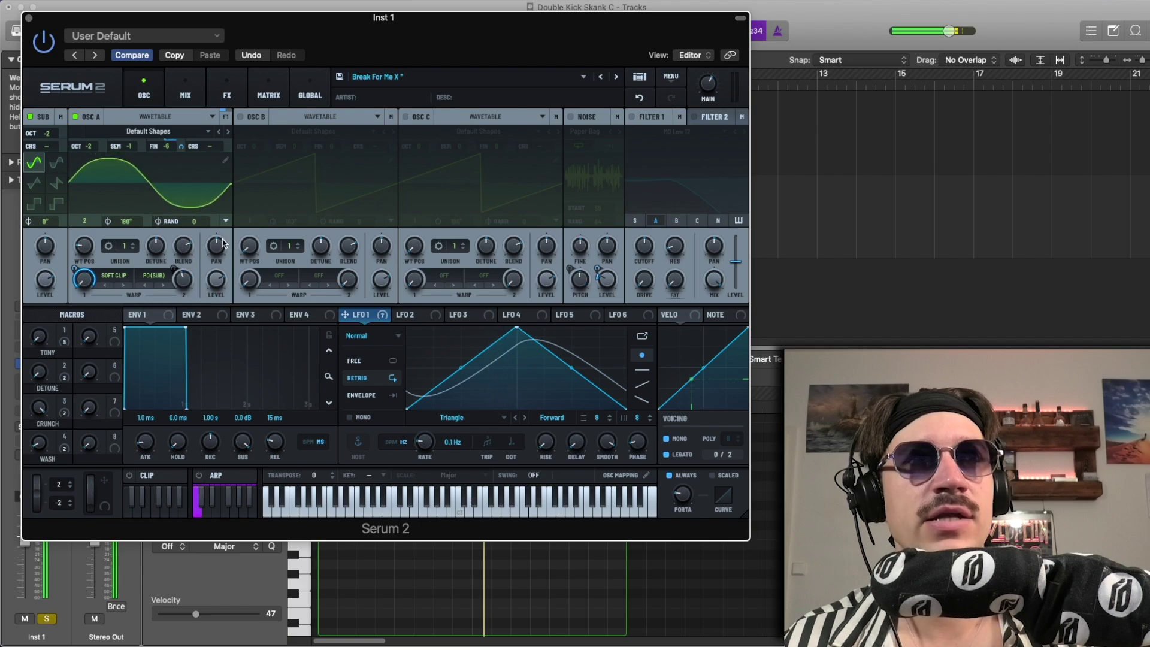
pyautogui.click(640, 98)
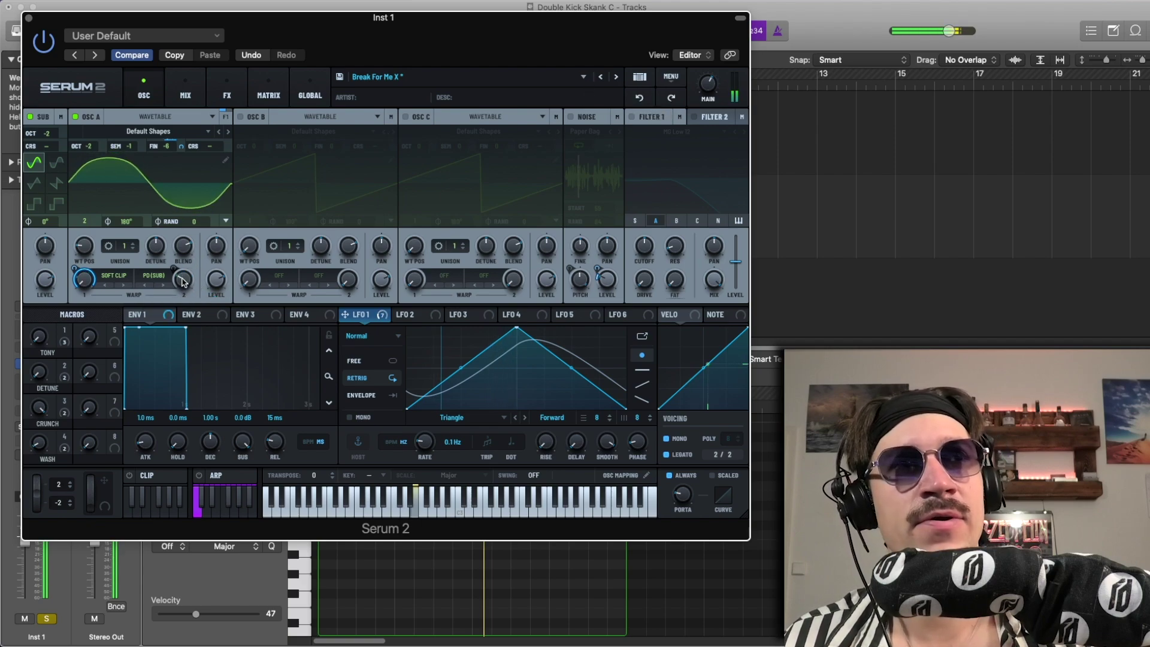
pyautogui.moveTo(184, 281); pyautogui.dragTo(184, 274)
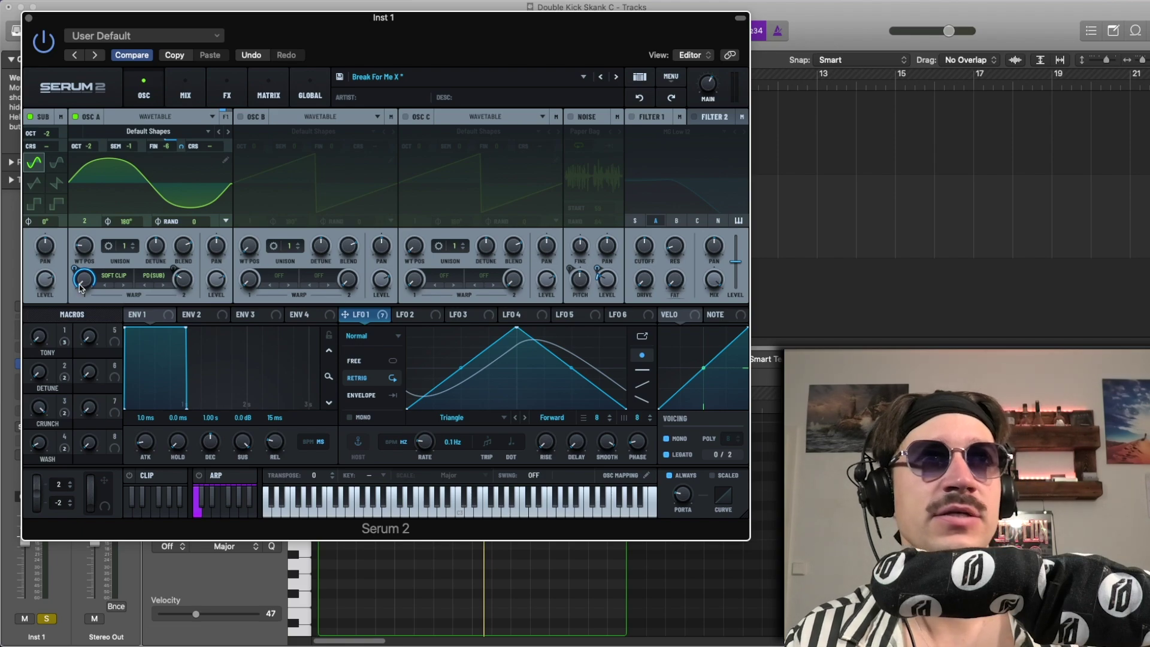
# Step: Try lowering oscillator A's fine tuning to -100 and about -81 cents, undoing each change
pyautogui.moveTo(167, 151)
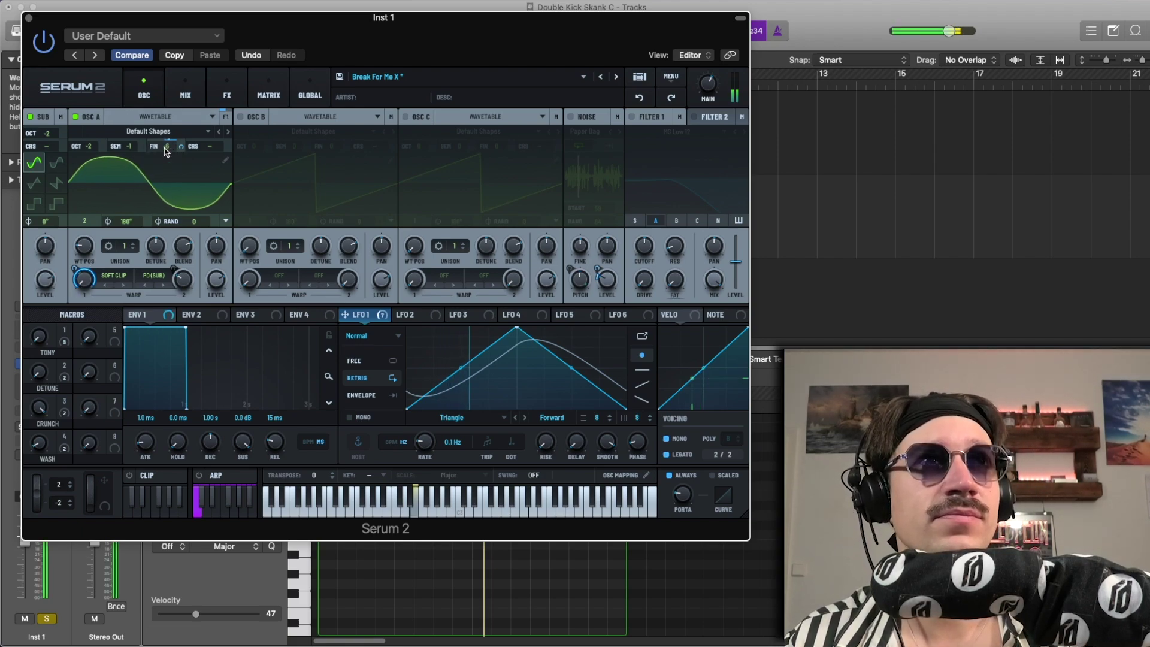
pyautogui.moveTo(167, 151); pyautogui.dragTo(154, 244)
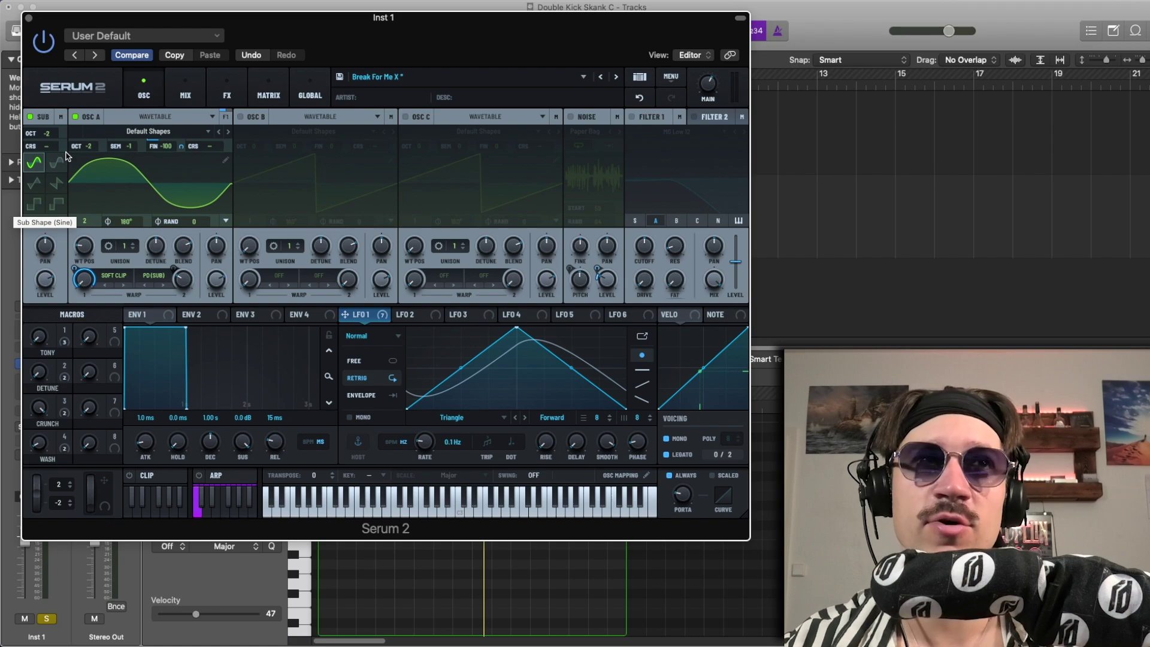
pyautogui.click(638, 101)
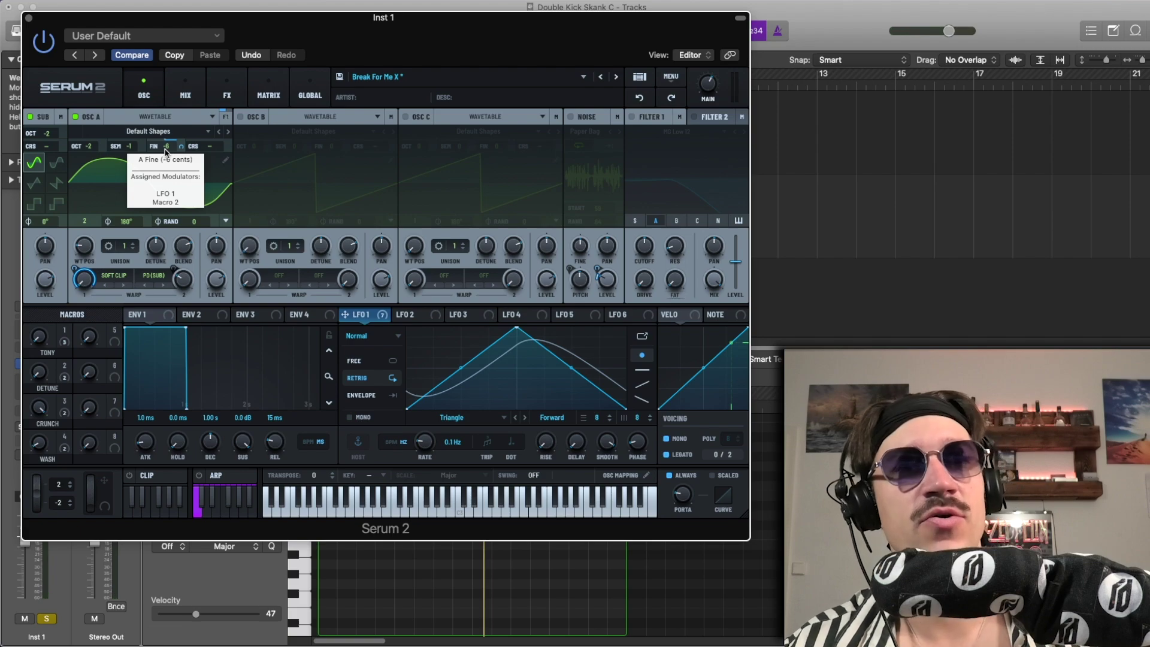
pyautogui.moveTo(168, 152); pyautogui.dragTo(168, 211)
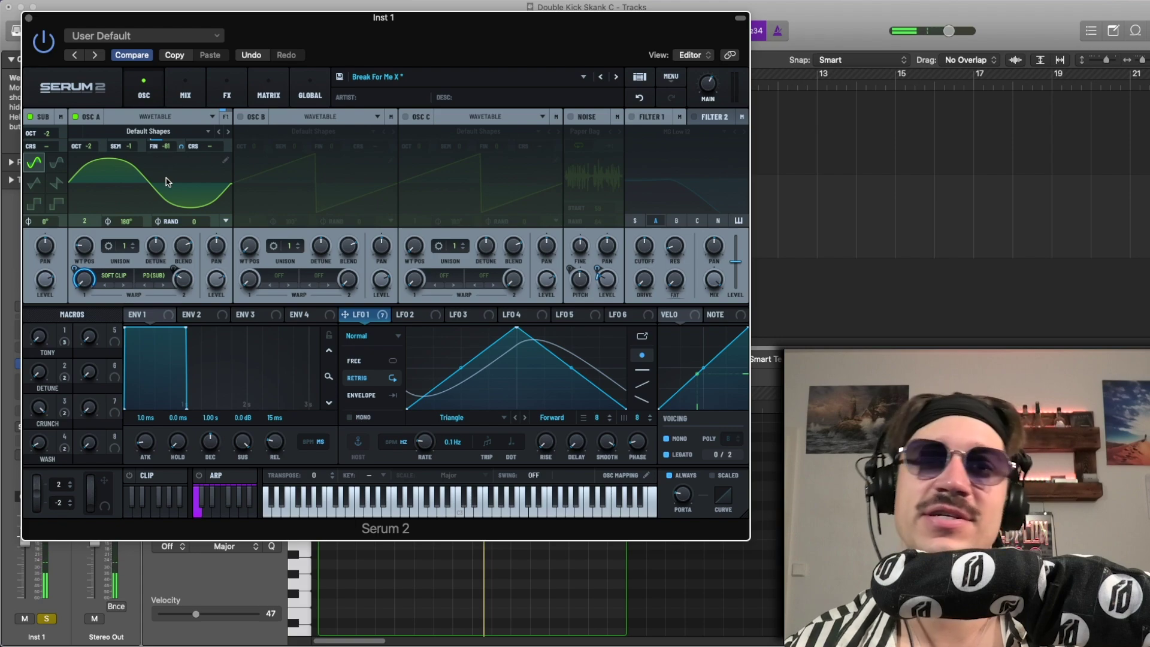
pyautogui.click(643, 96)
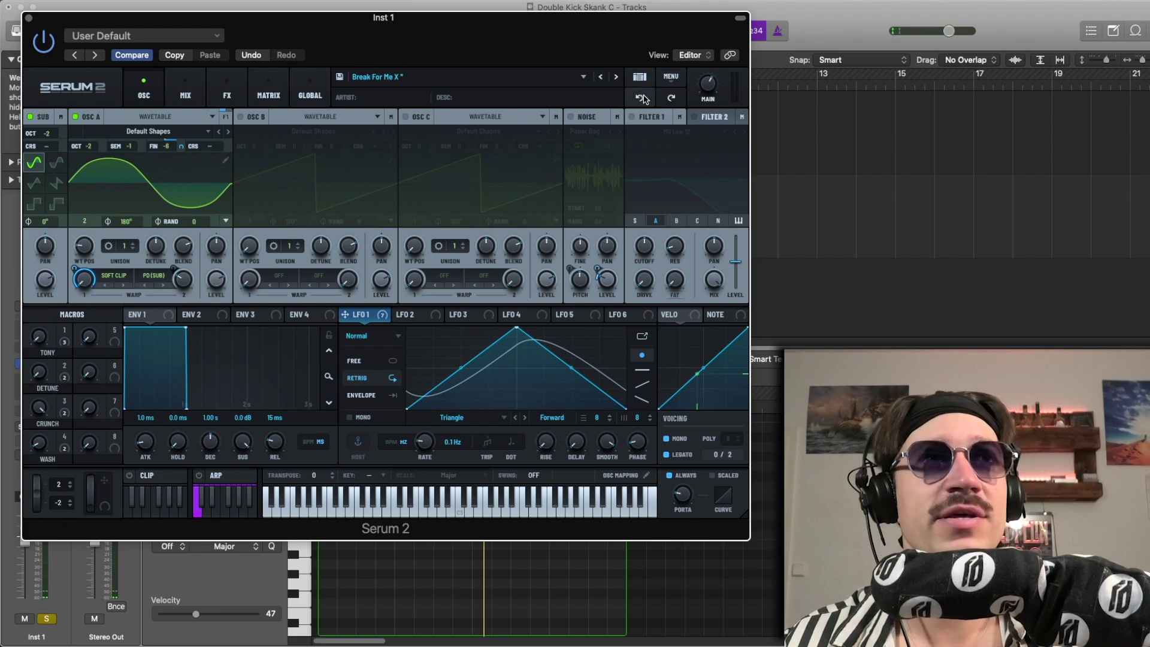
# Step: Try raising oscillator A's fine tuning to 57 cents, and restore it to -6 cents
pyautogui.moveTo(170, 152)
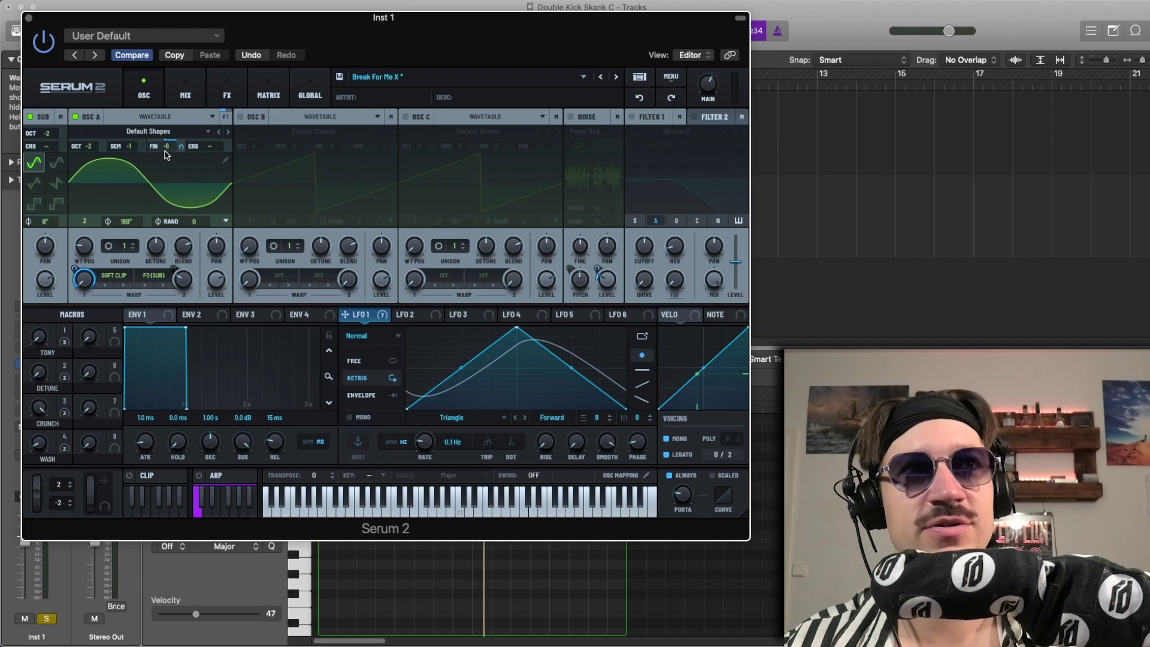
pyautogui.moveTo(170, 149); pyautogui.dragTo(180, 112)
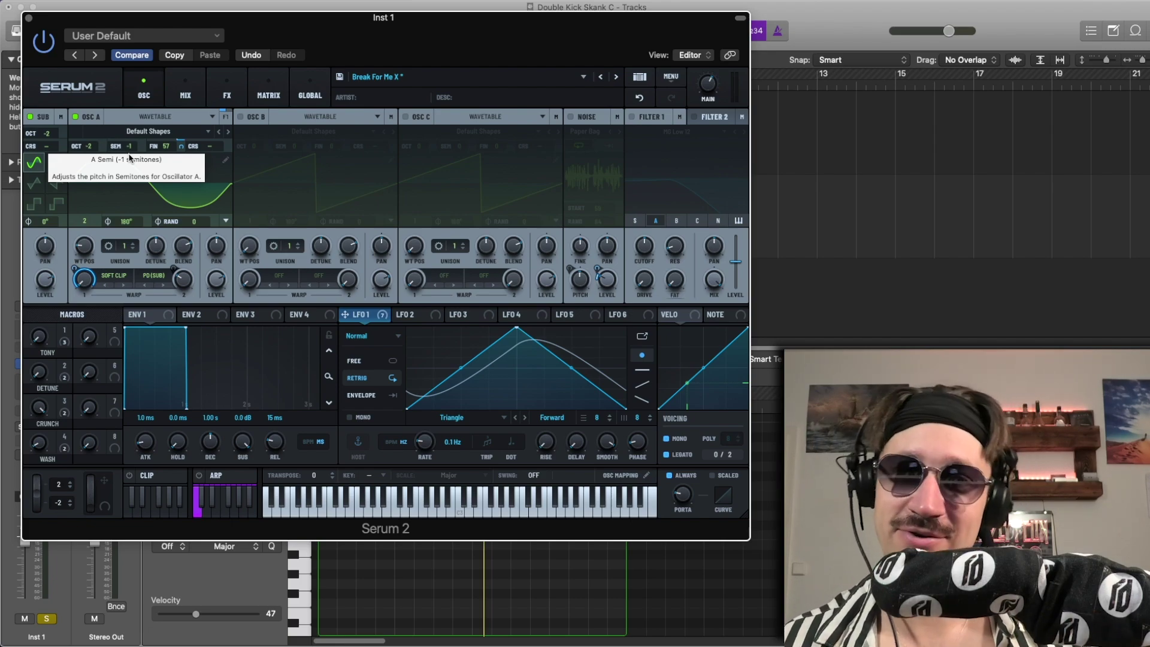
pyautogui.click(633, 102)
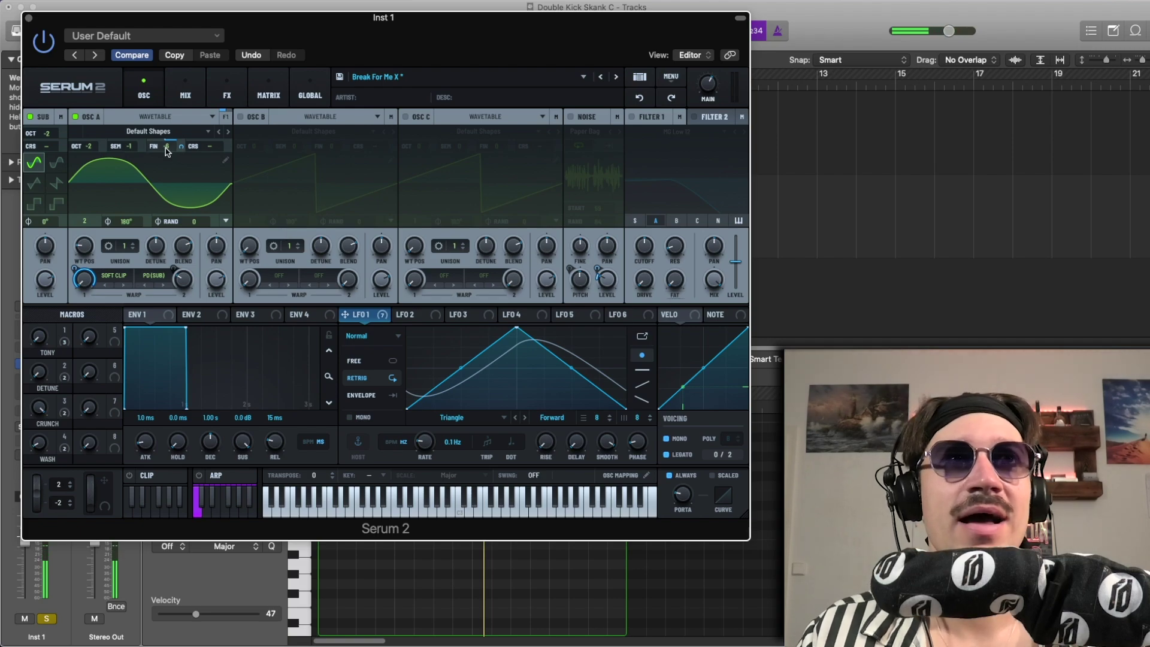
pyautogui.moveTo(168, 148); pyautogui.dragTo(169, 156)
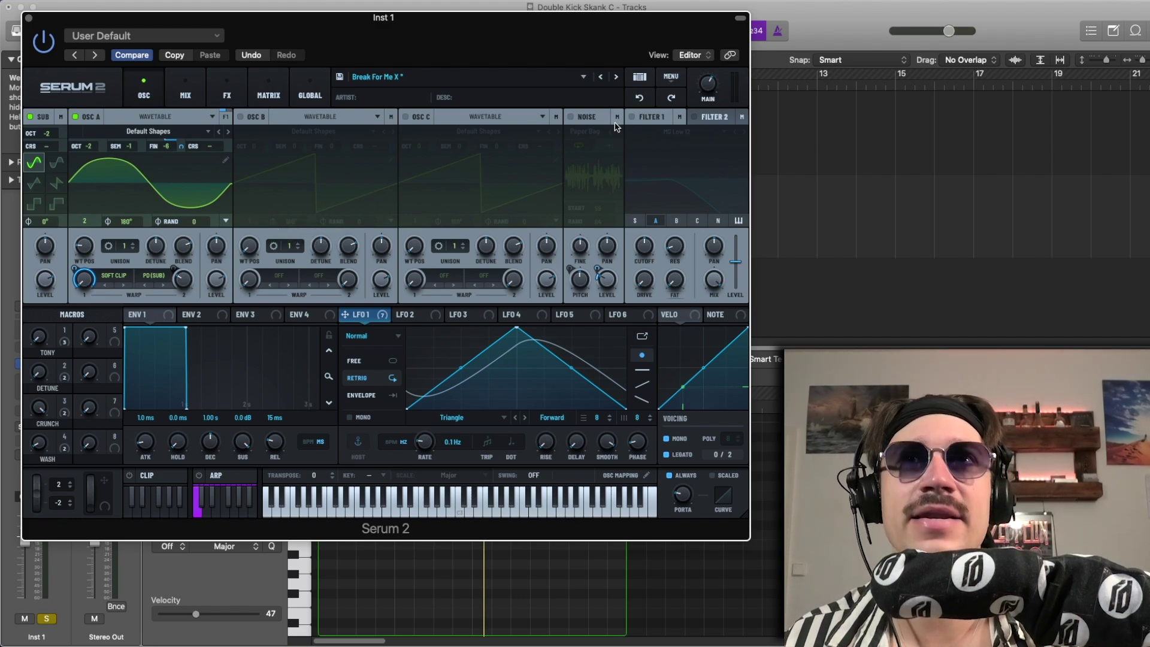
# Step: Switch the noise oscillator with the Paper Bag sample back on and audition it
pyautogui.click(572, 116)
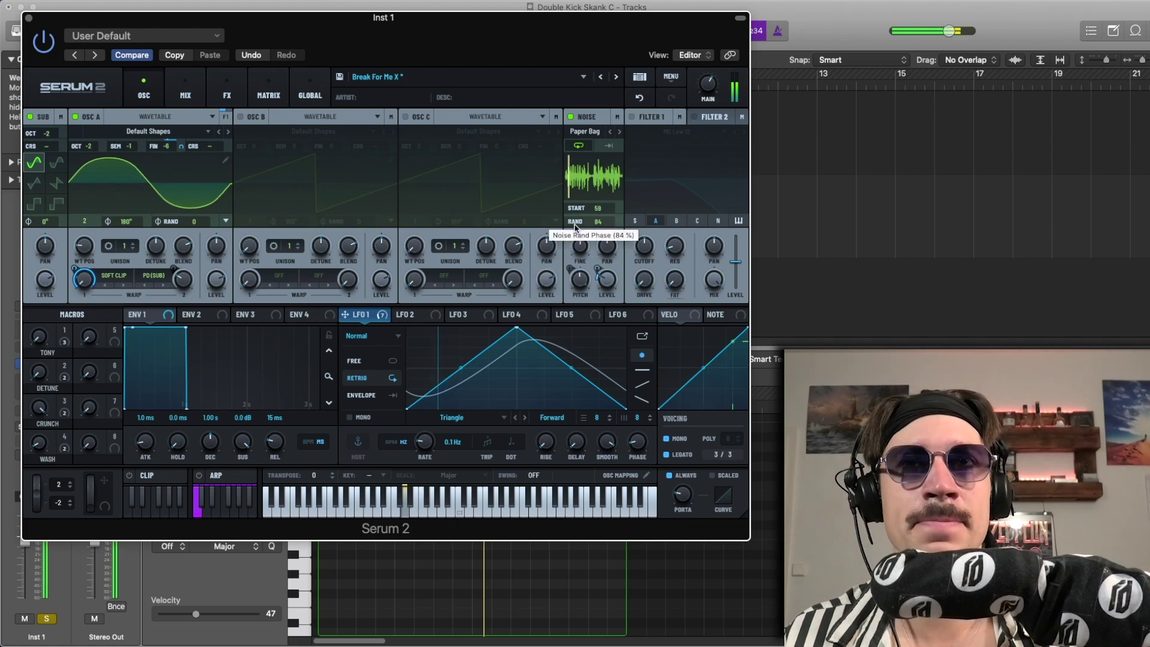
pyautogui.moveTo(603, 284)
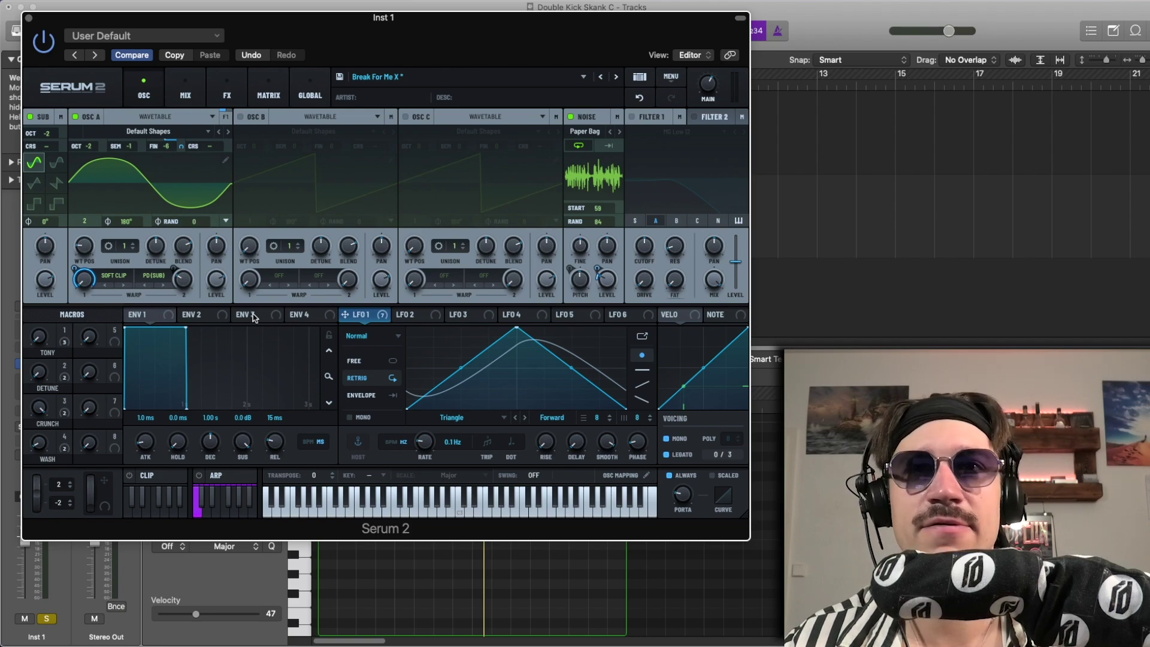
# Step: Re-enable the Distortion effect on the main bus, and briefly unsolo the Inst 1 track to hear the bass in context
pyautogui.click(227, 90)
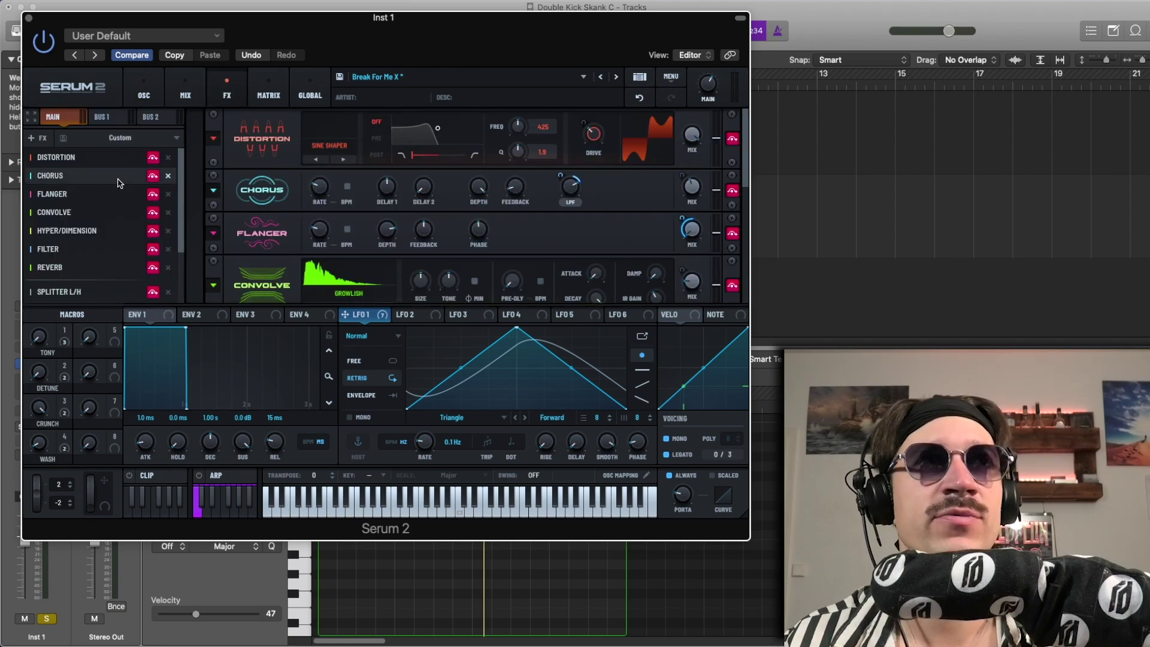
pyautogui.click(153, 158)
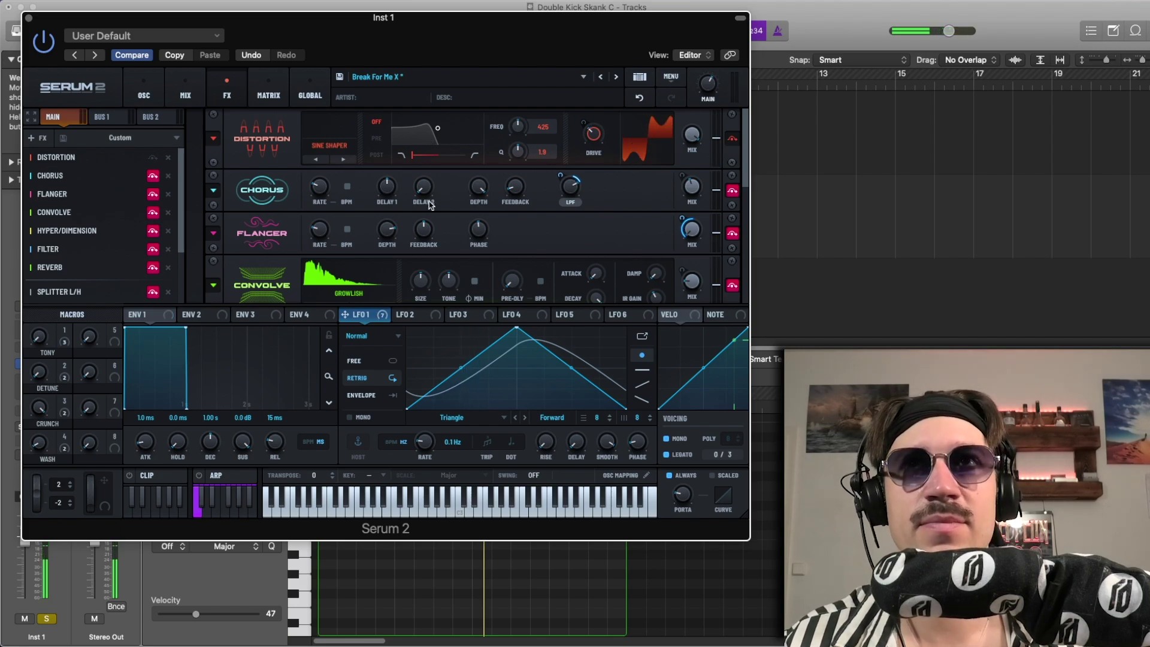
pyautogui.click(47, 619)
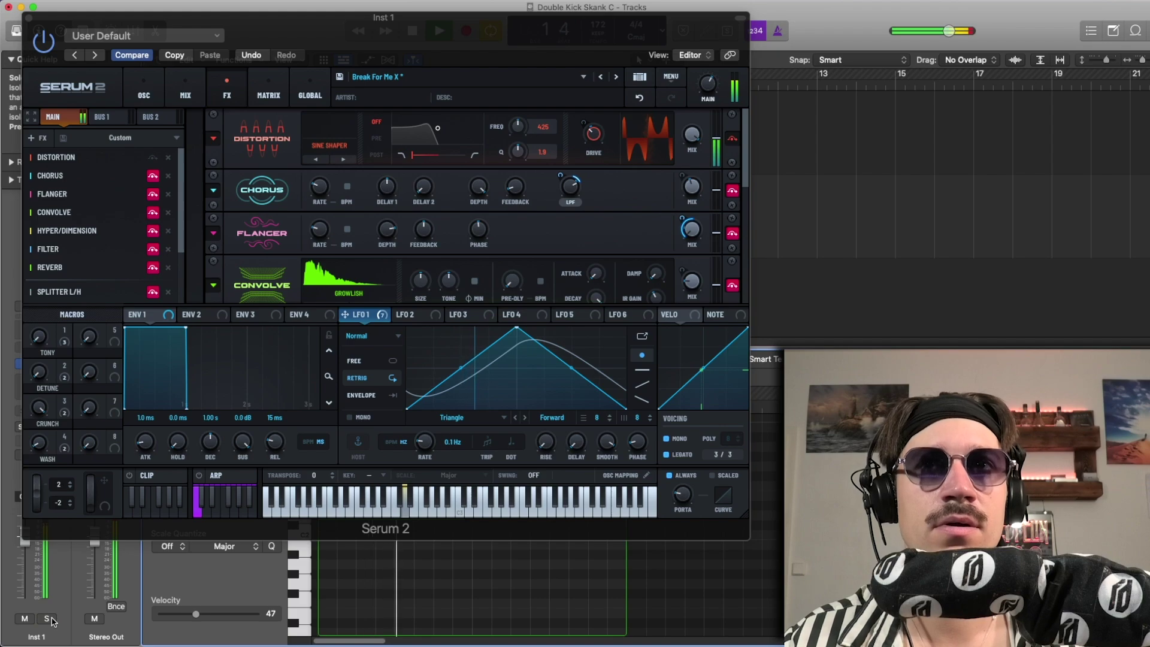
pyautogui.click(47, 618)
pyautogui.press('space')
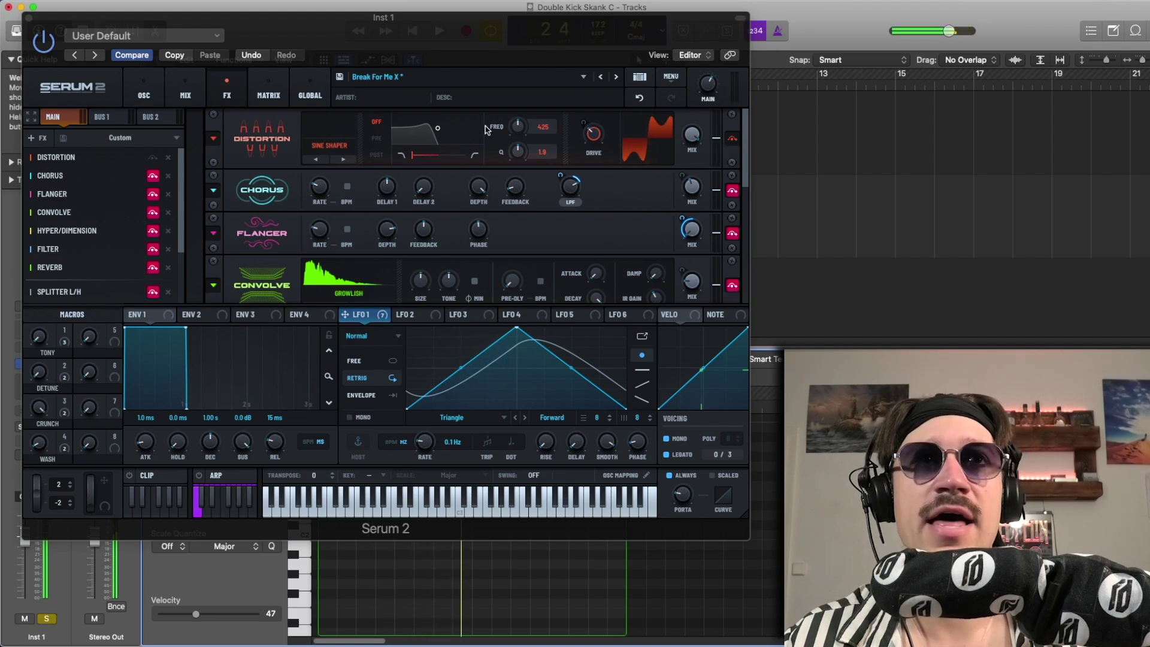
# Step: Audition the Distortion effect with the Tube and Tape Sat. types, and return it to Sine Shaper
pyautogui.press('space')
pyautogui.click(345, 148)
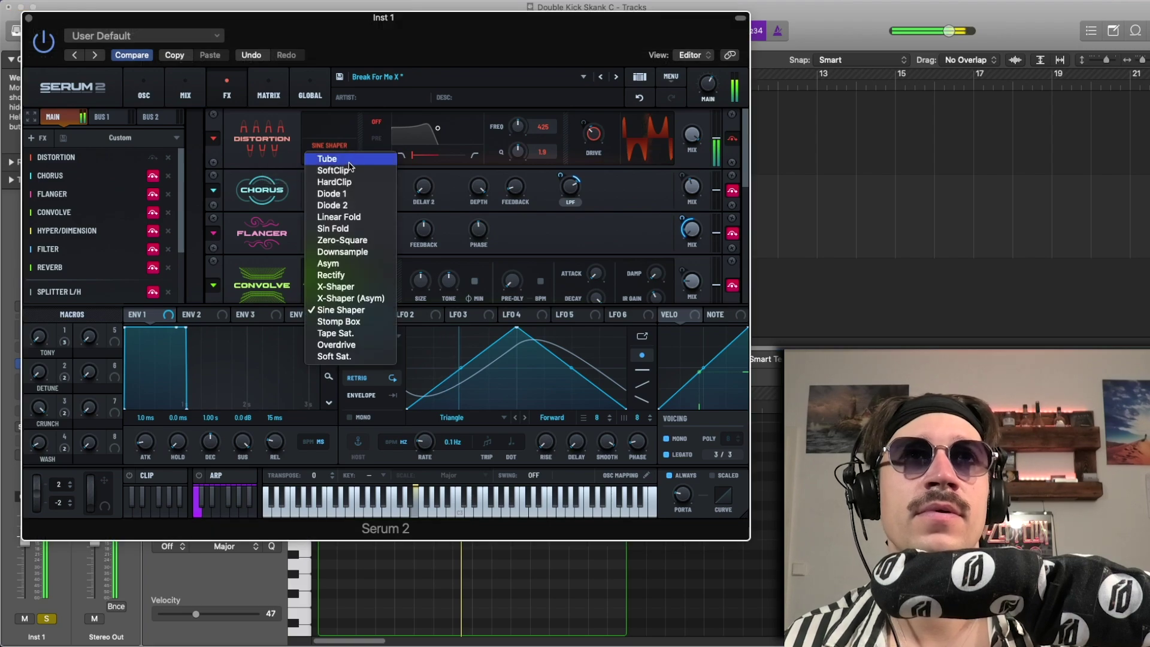
pyautogui.click(351, 155)
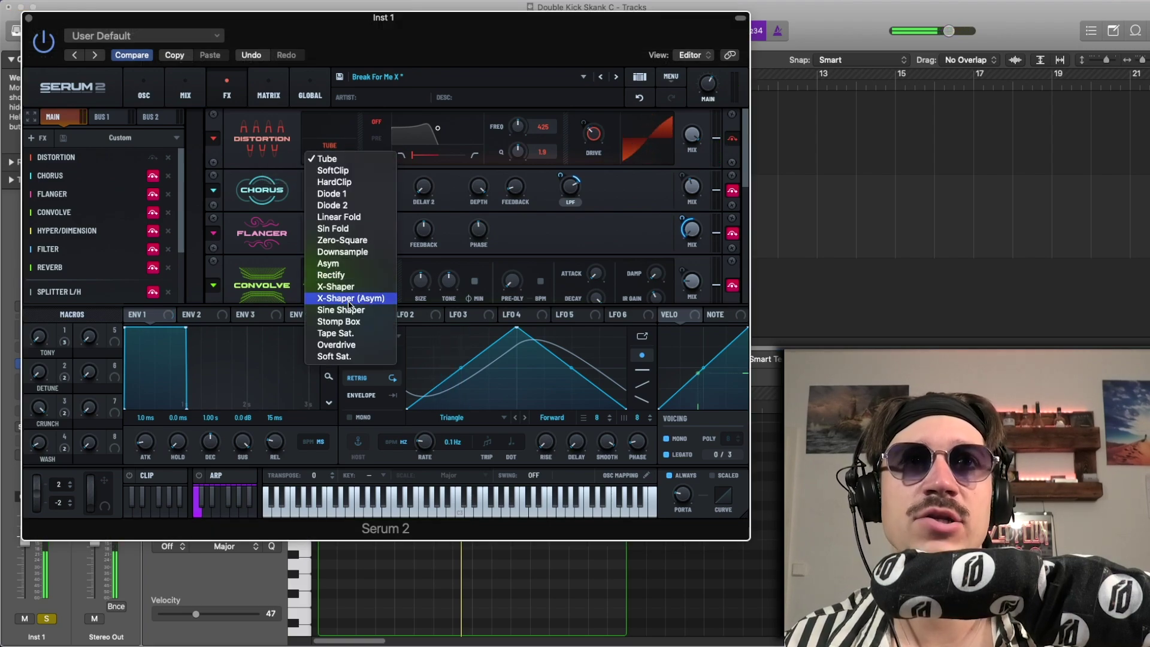
pyautogui.click(337, 333)
pyautogui.click(332, 146)
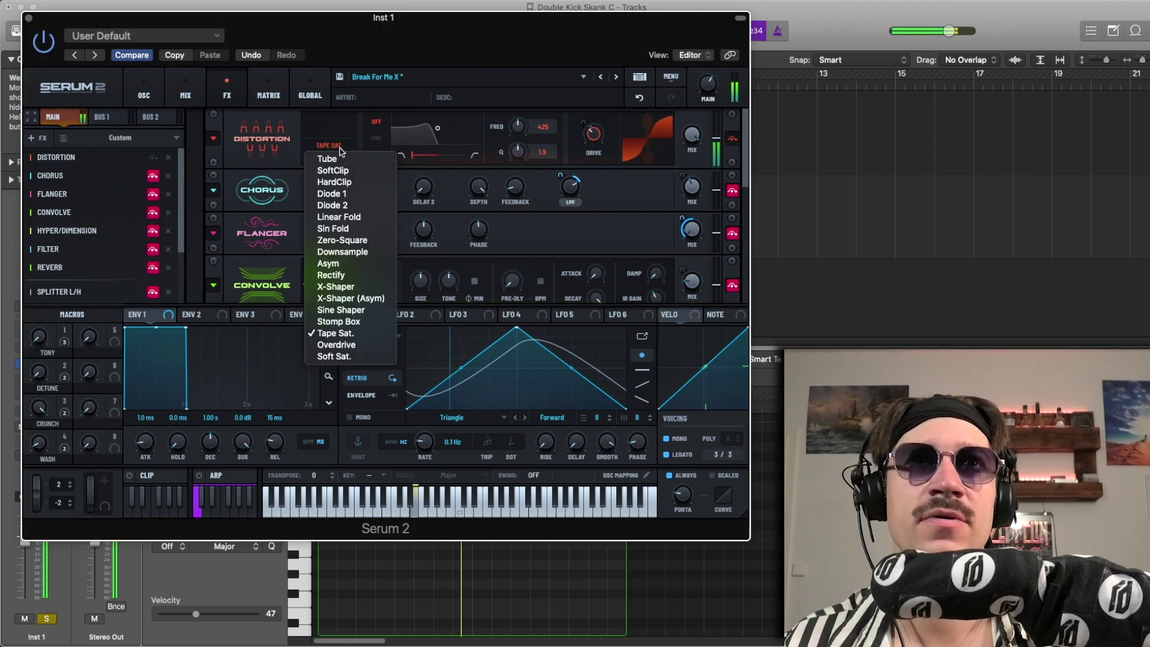
pyautogui.click(353, 309)
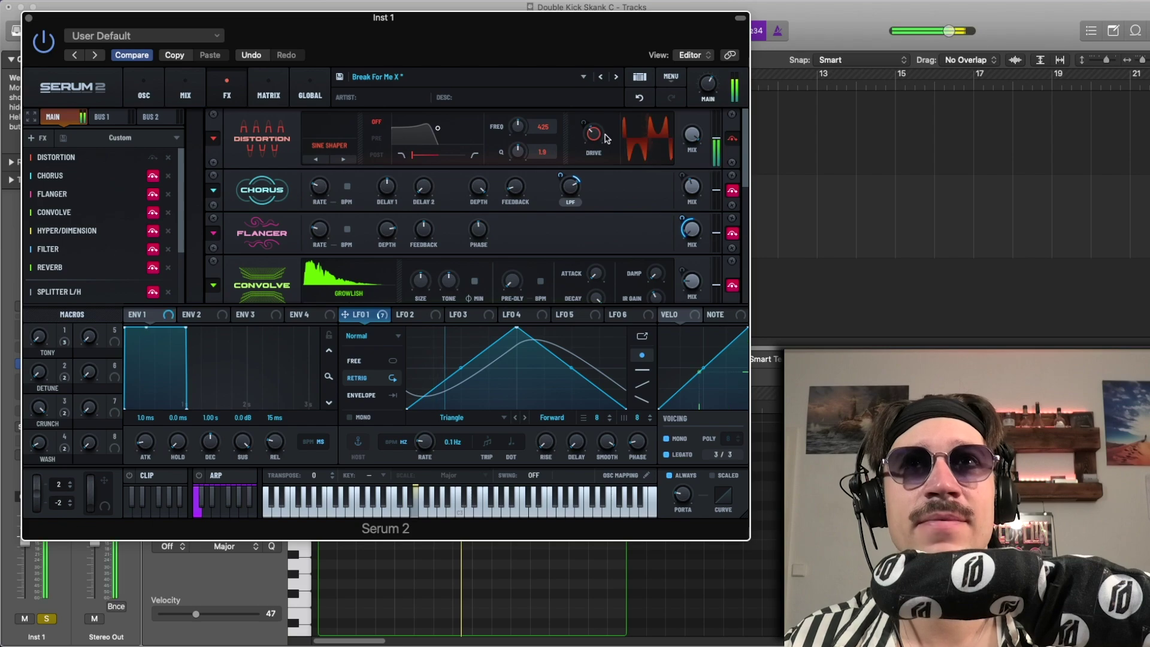
# Step: Try a different drive amount on the Distortion effect, and undo the change
pyautogui.moveTo(593, 133)
pyautogui.mouseDown()
pyautogui.moveTo(597, 157)
pyautogui.moveTo(604, 124)
pyautogui.mouseUp()
pyautogui.click(642, 97)
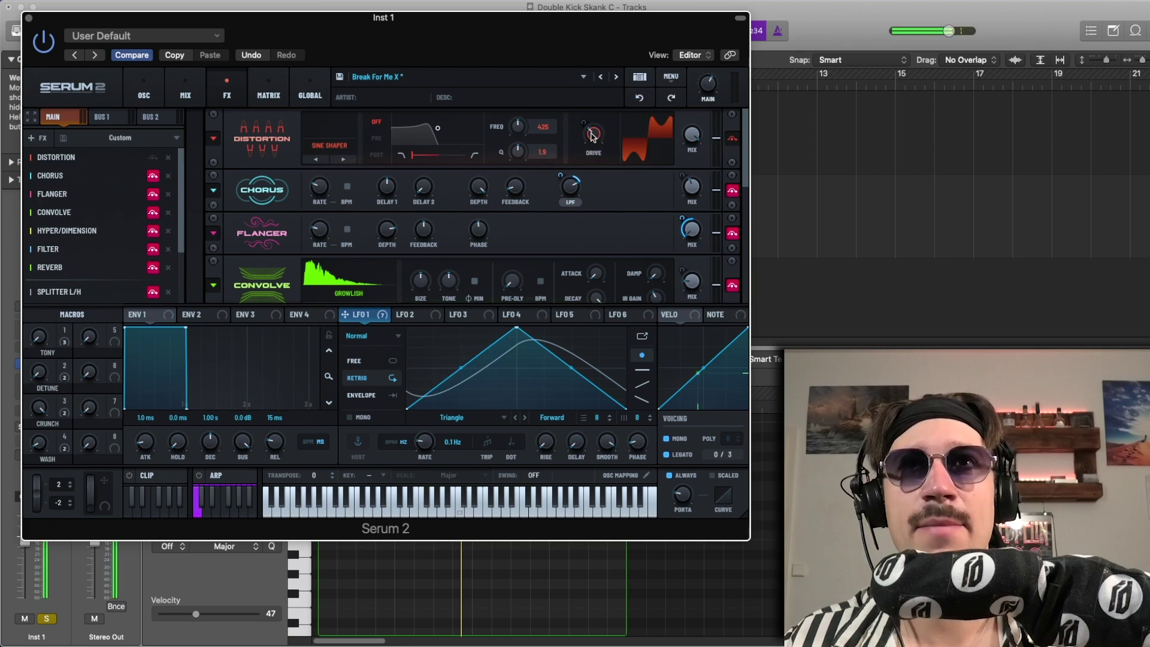
pyautogui.moveTo(592, 135)
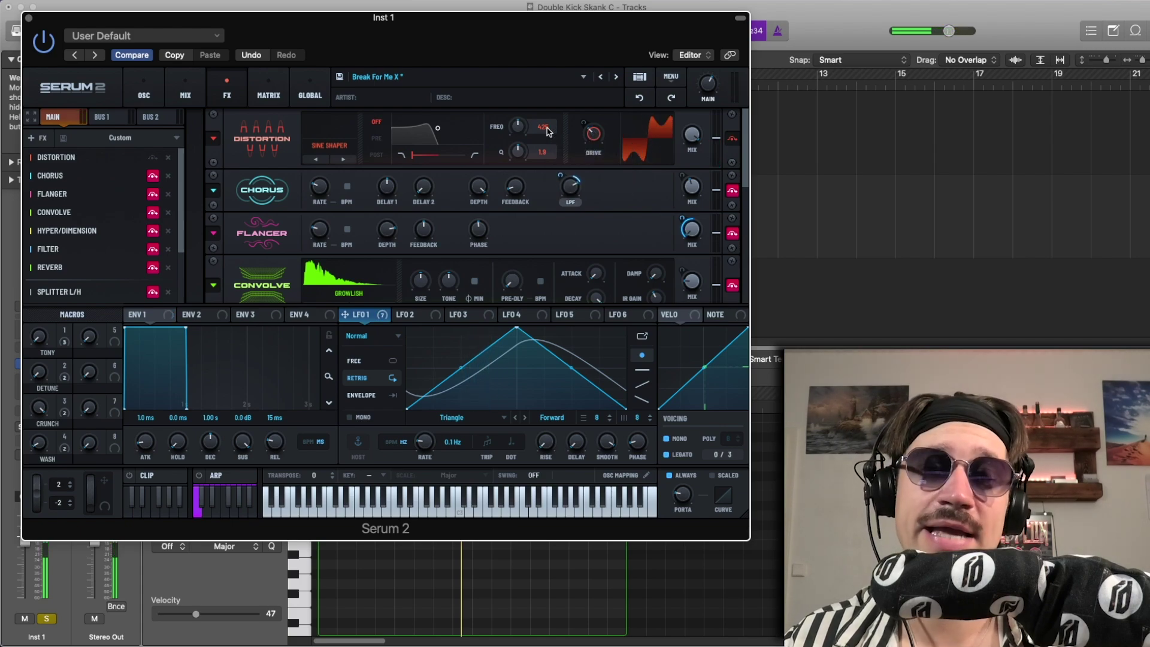
pyautogui.moveTo(547, 131)
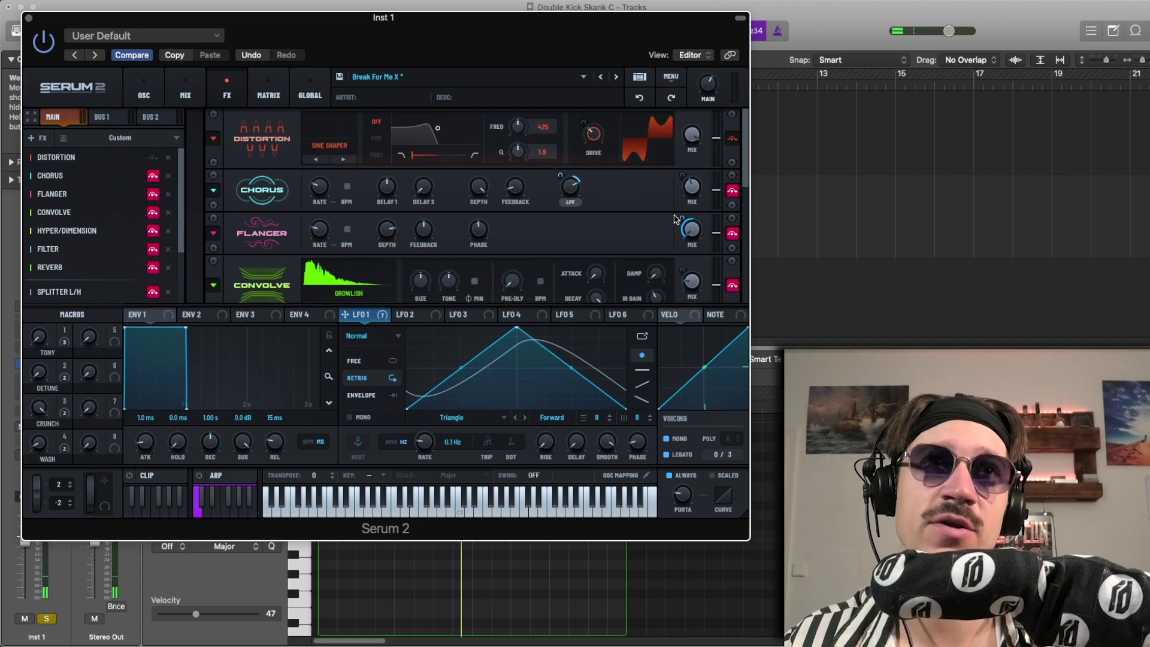
# Step: Re-enable the Chorus effect on the main bus, and review the oscillator and mixer settings before returning to the effects
pyautogui.click(731, 192)
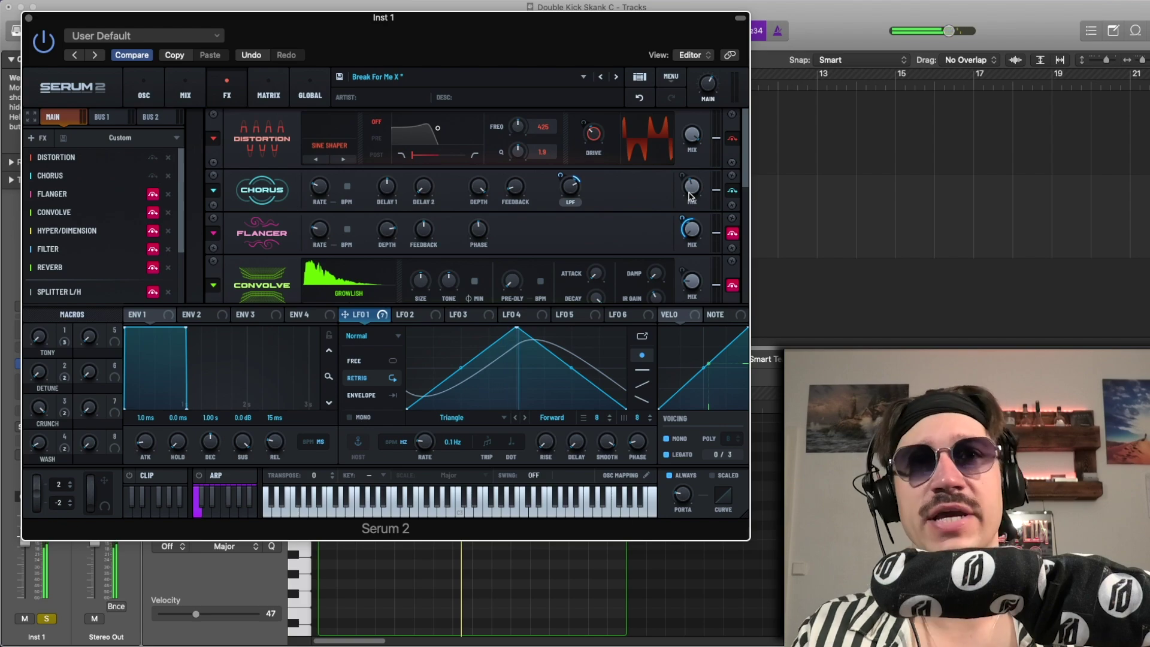
pyautogui.click(144, 88)
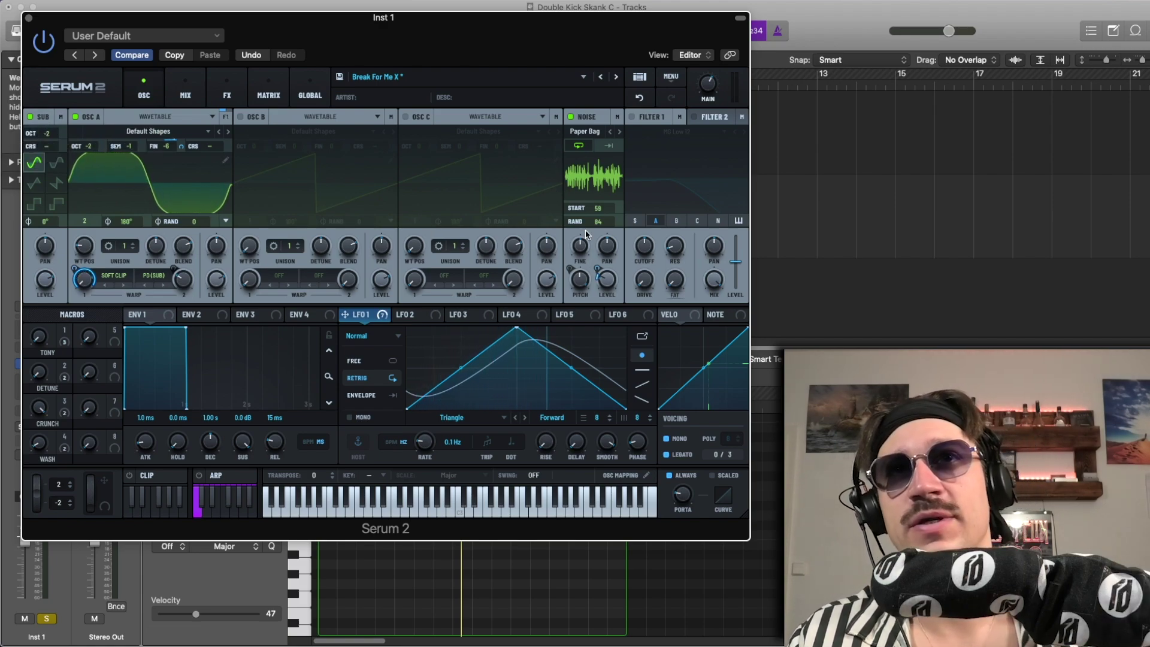
pyautogui.click(185, 90)
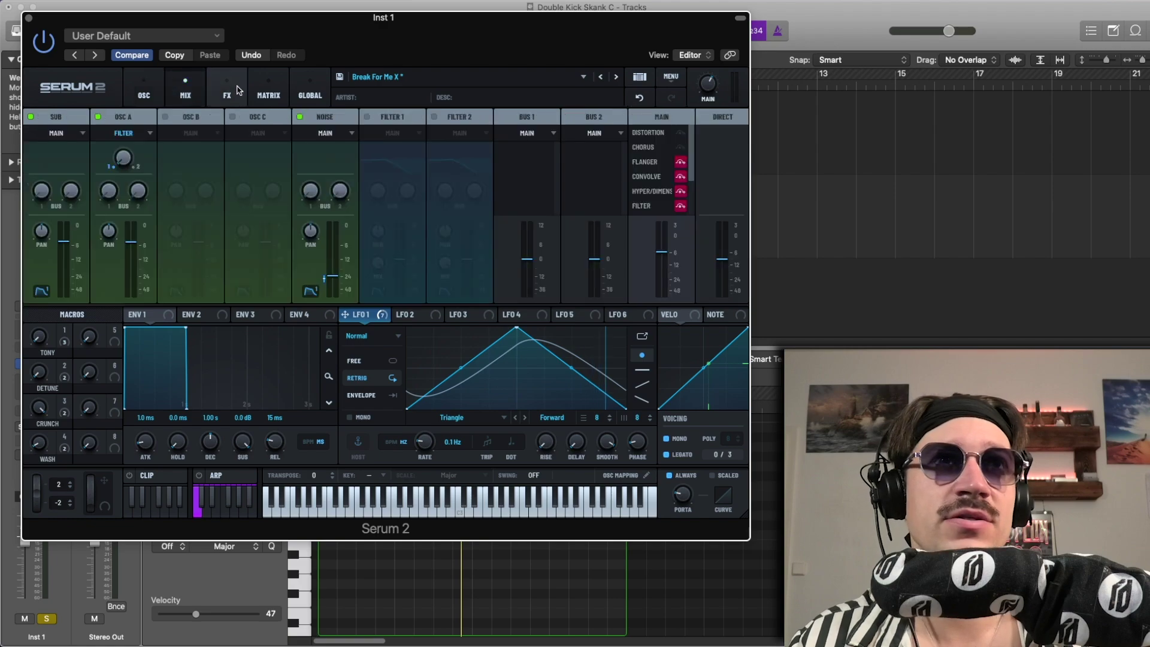
pyautogui.click(226, 90)
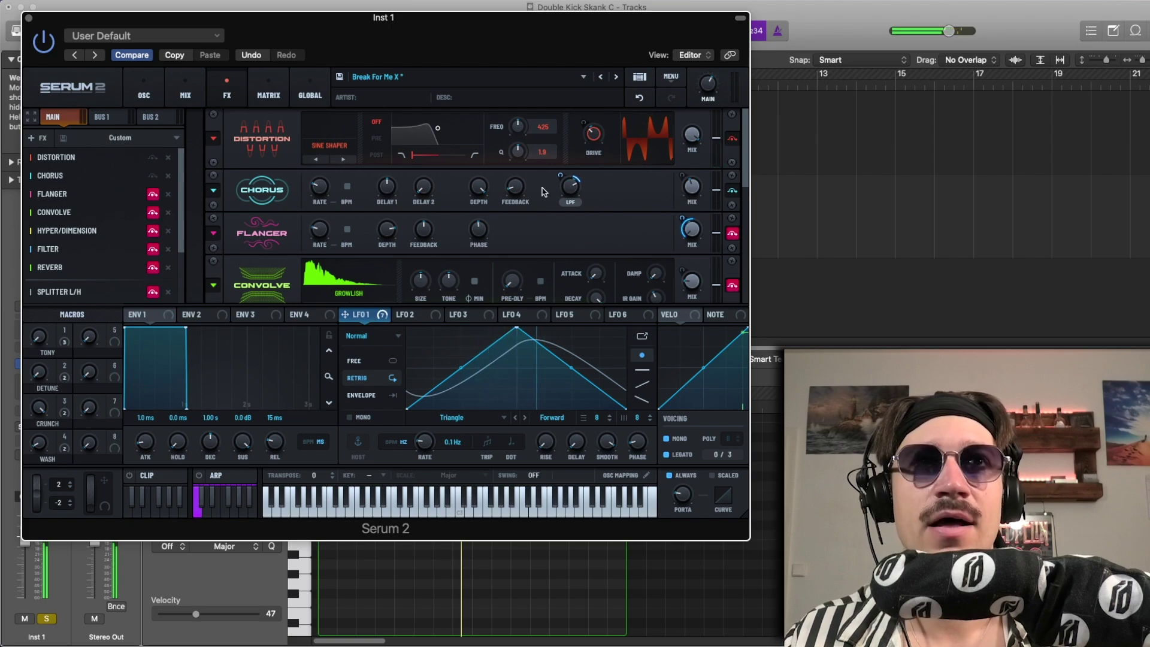
# Step: Try raising the Chorus effect's low-pass filter setting during playback, and undo the change
pyautogui.moveTo(560, 176)
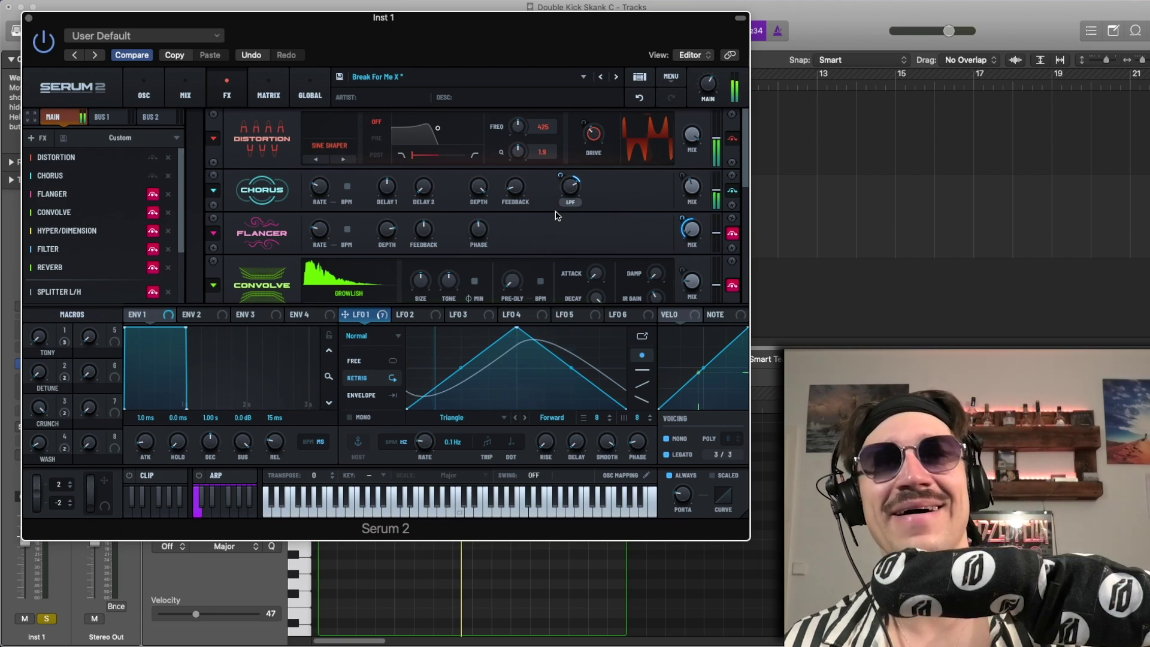
pyautogui.moveTo(563, 189); pyautogui.dragTo(605, 129)
pyautogui.click(636, 96)
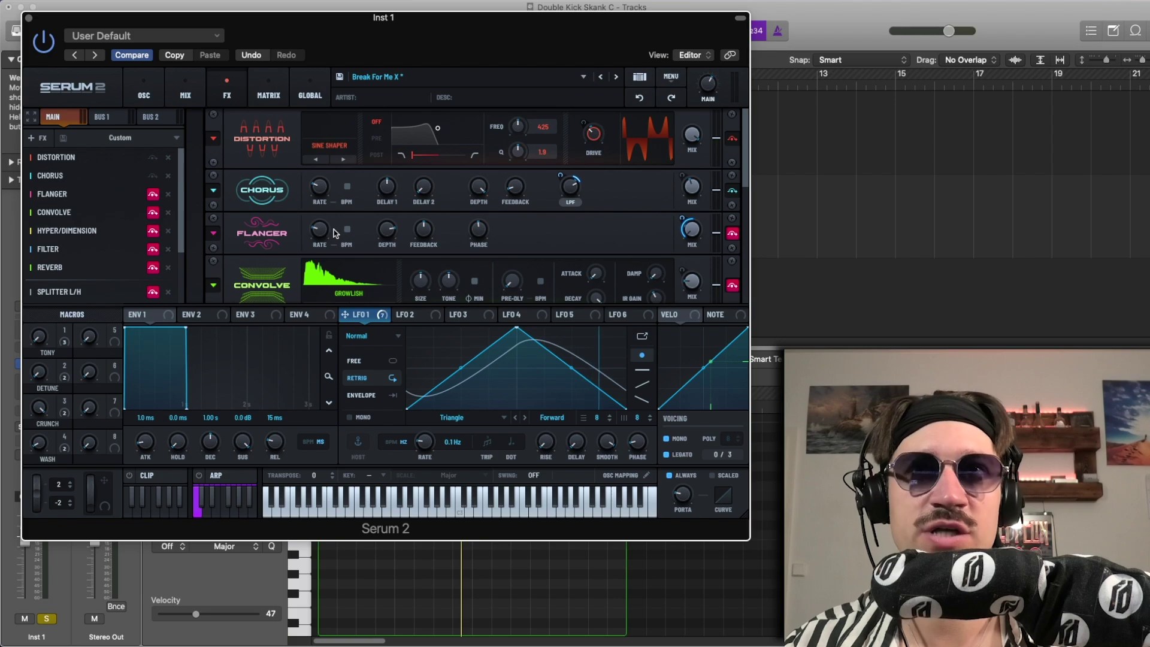
# Step: Re-enable the Flanger effect on the main bus, and compare the sound with it bypassed and active
pyautogui.click(148, 196)
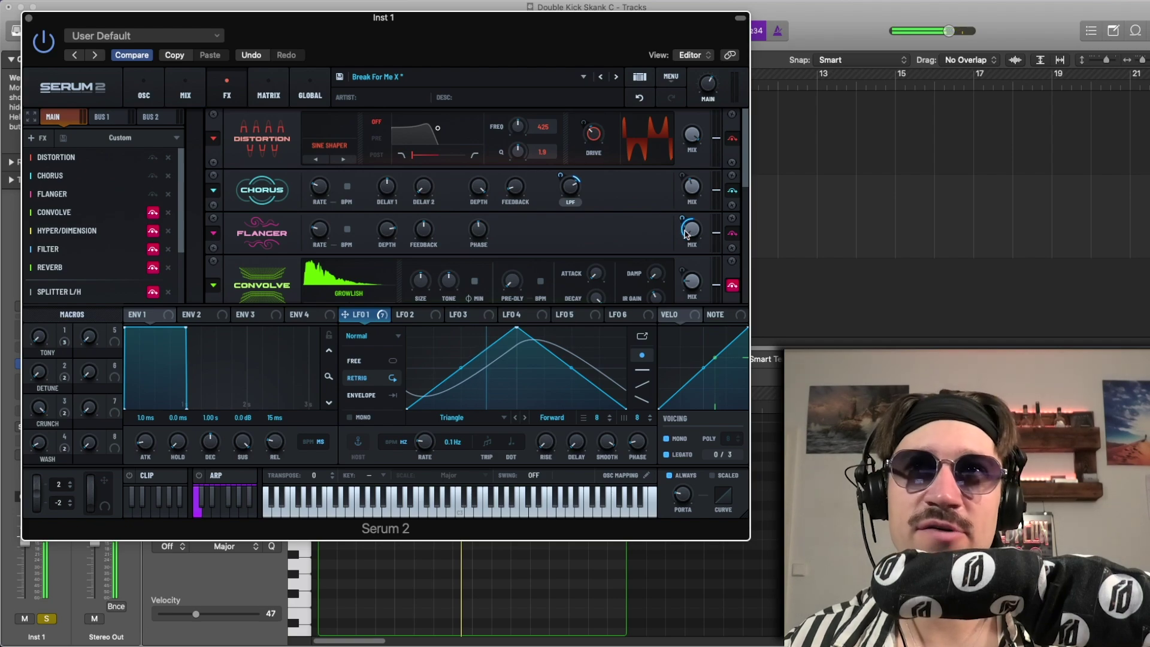
pyautogui.click(152, 195)
pyautogui.click(153, 194)
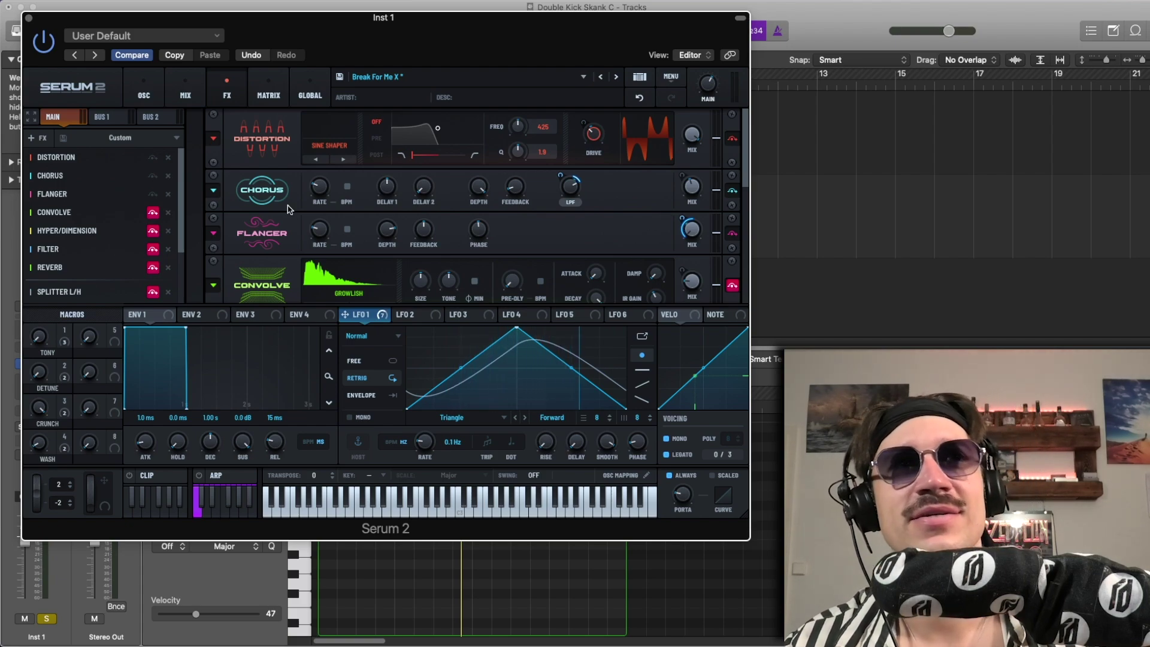
# Step: Re-enable the Convolve effect, try raising its mix during playback, and undo the mix change
pyautogui.click(153, 213)
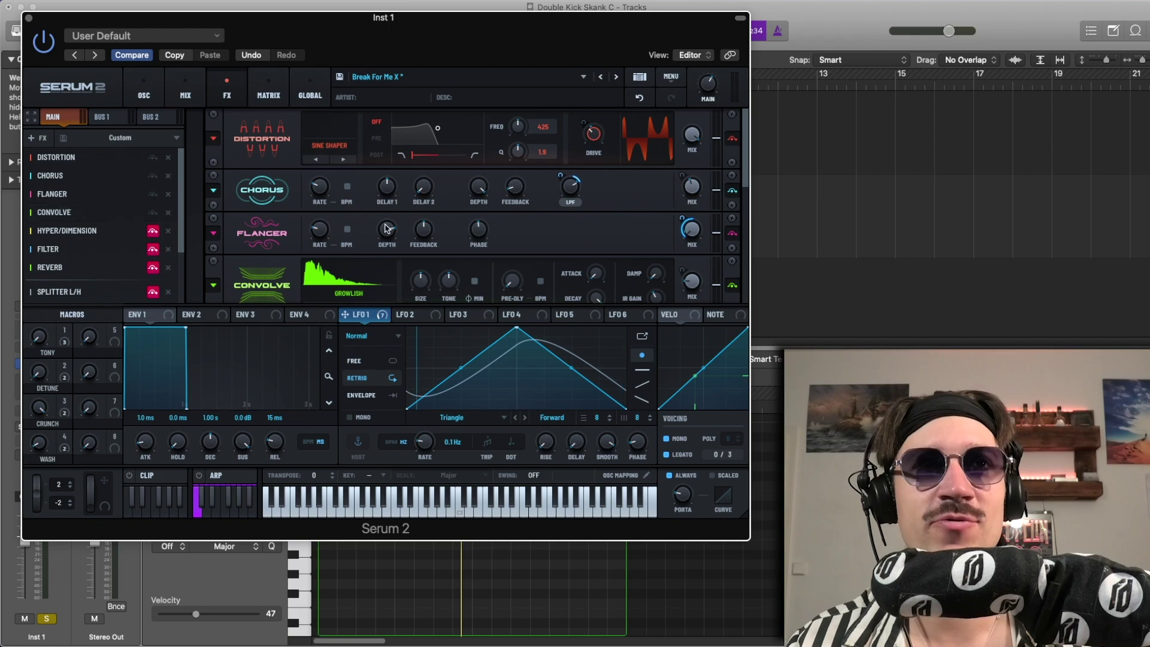
pyautogui.scroll(-3, 290, 246)
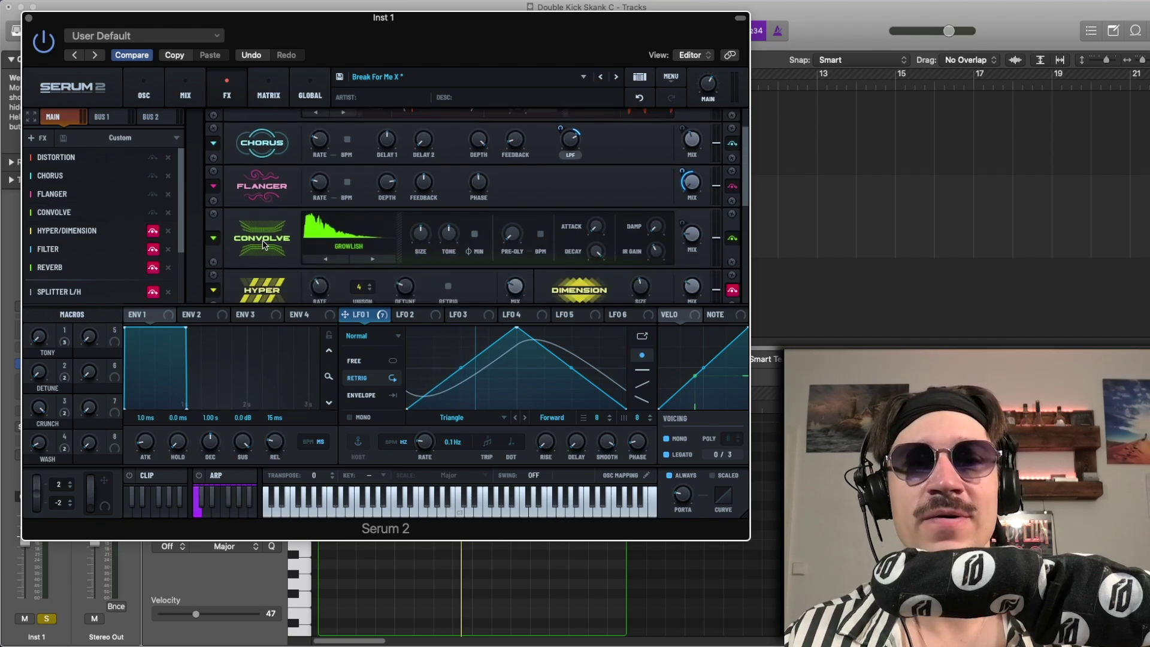
pyautogui.moveTo(698, 236); pyautogui.dragTo(691, 212)
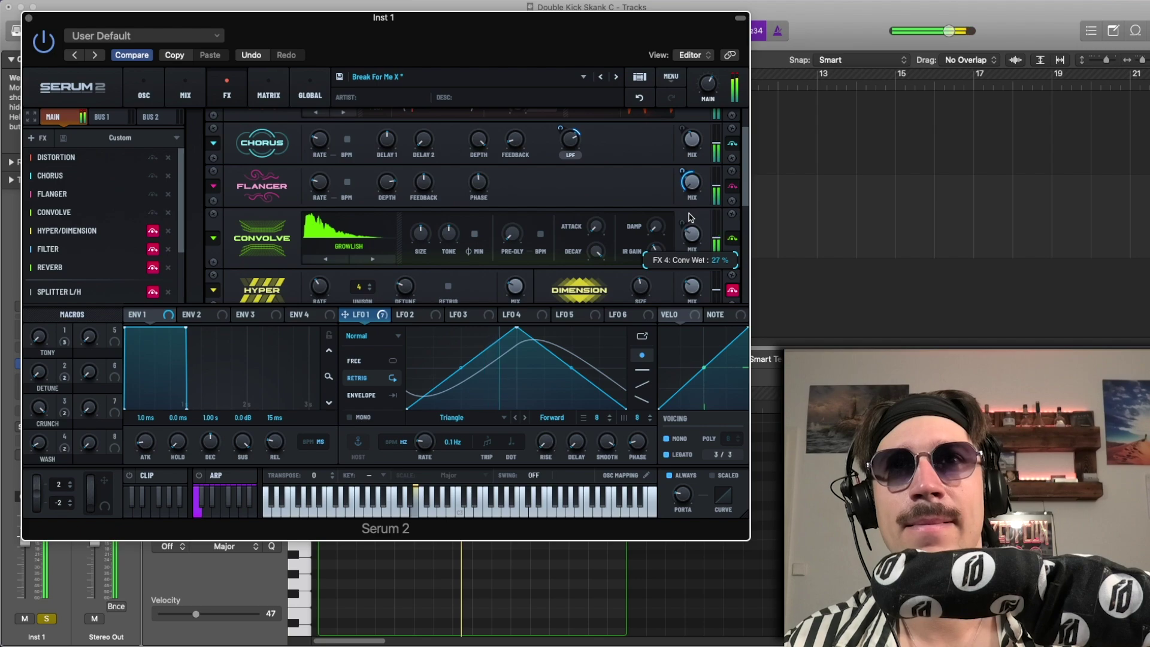
pyautogui.click(642, 101)
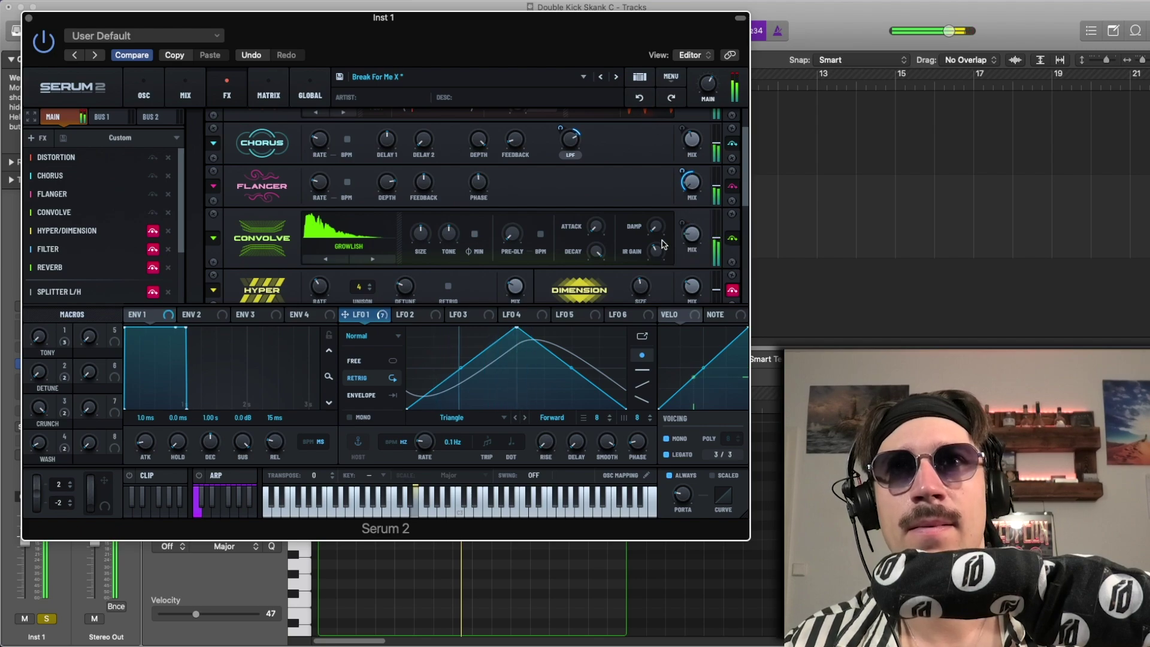
# Step: Compare the sound with Convolve bypassed and active, and audition a stronger Convolve mix before undoing it
pyautogui.click(154, 213)
pyautogui.click(156, 216)
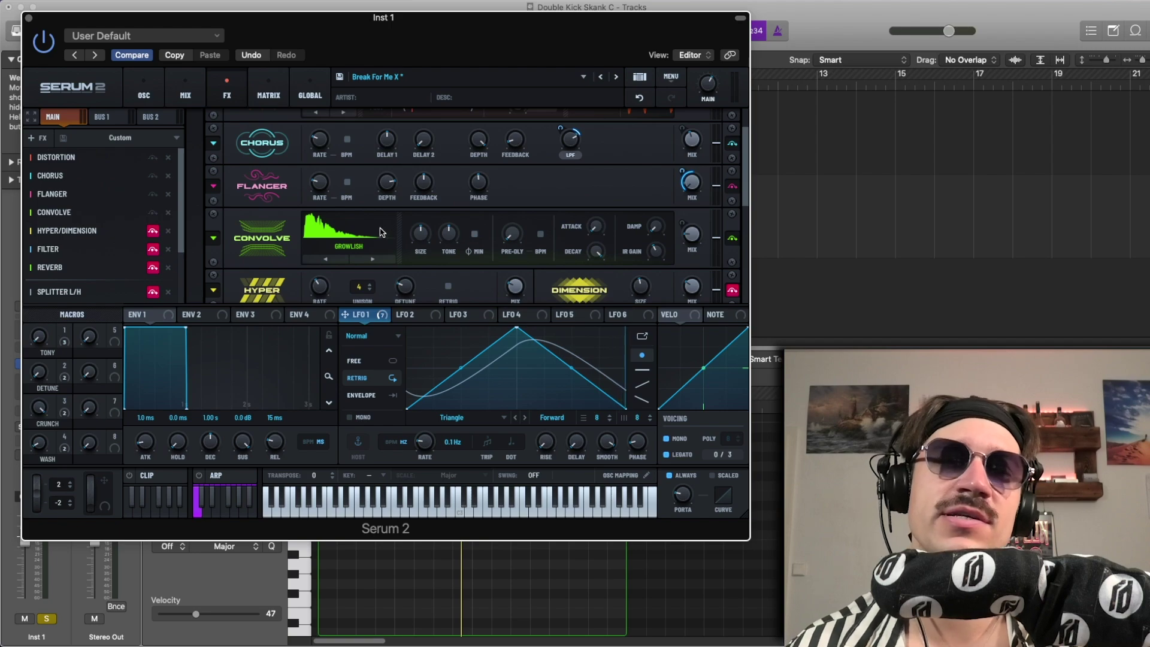
pyautogui.moveTo(691, 207)
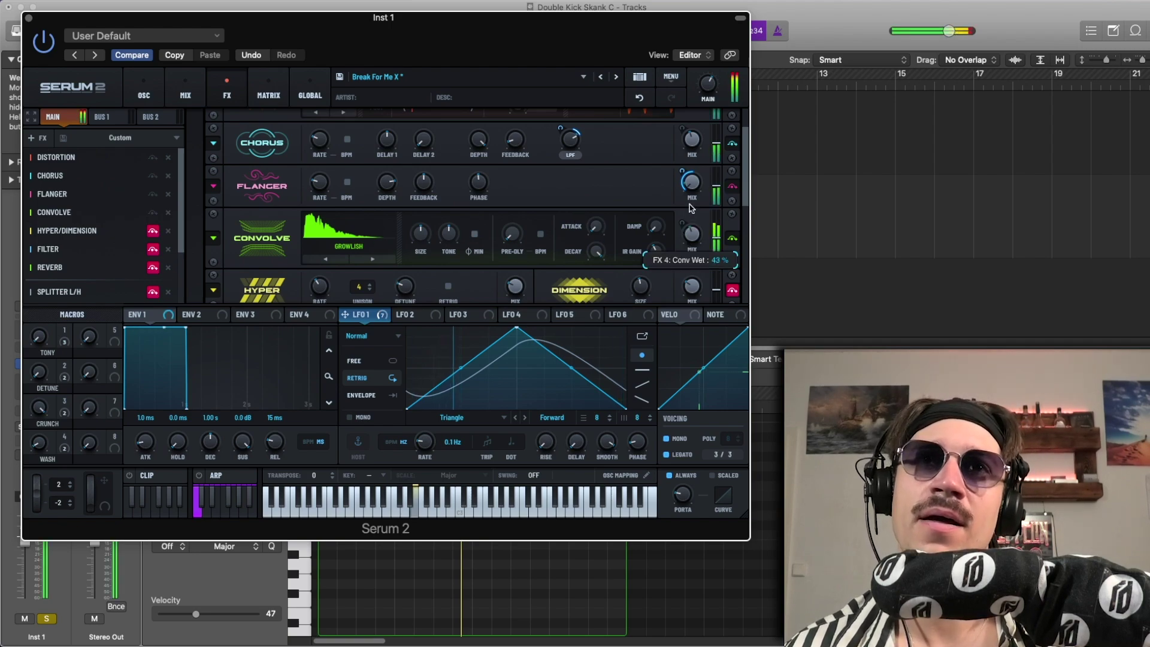
pyautogui.moveTo(692, 208); pyautogui.dragTo(686, 192)
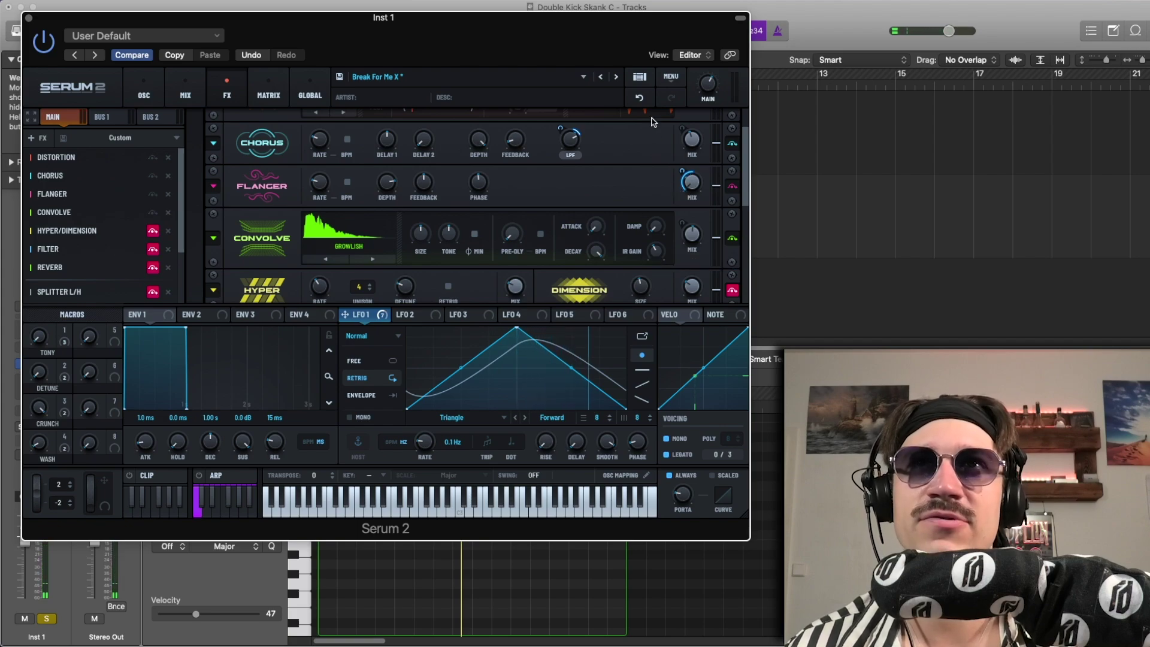
pyautogui.click(640, 97)
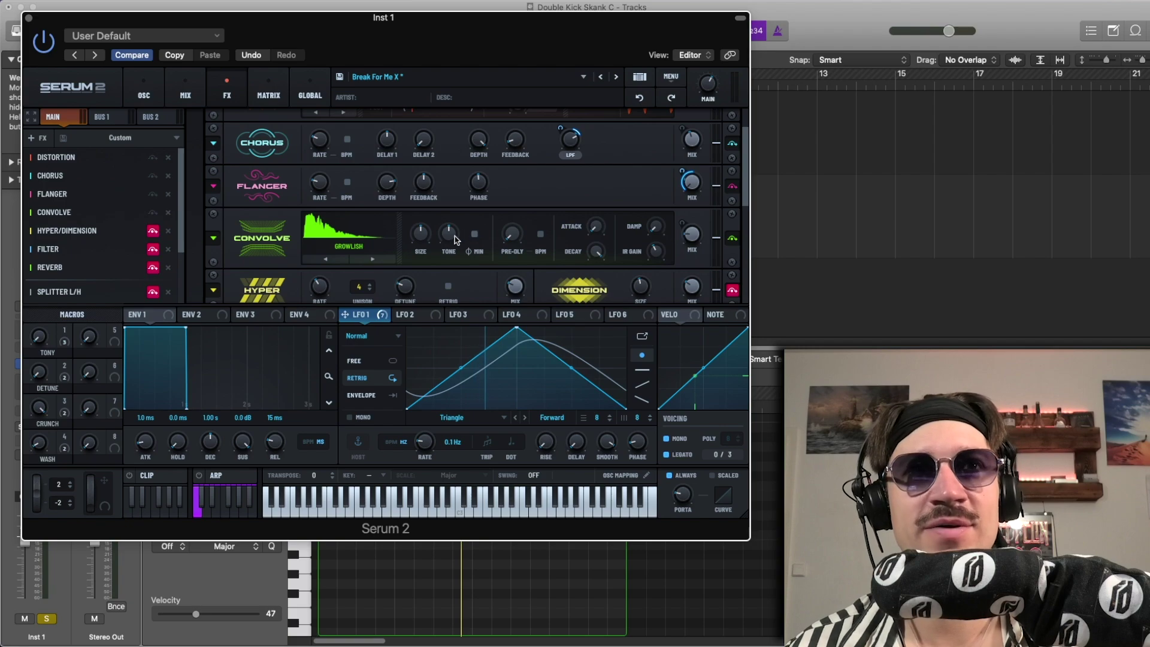
# Step: Look through the factory Coloration impulse responses for the Convolve effect, and keep Growlish
pyautogui.click(348, 246)
pyautogui.moveTo(365, 258)
pyautogui.moveTo(441, 273)
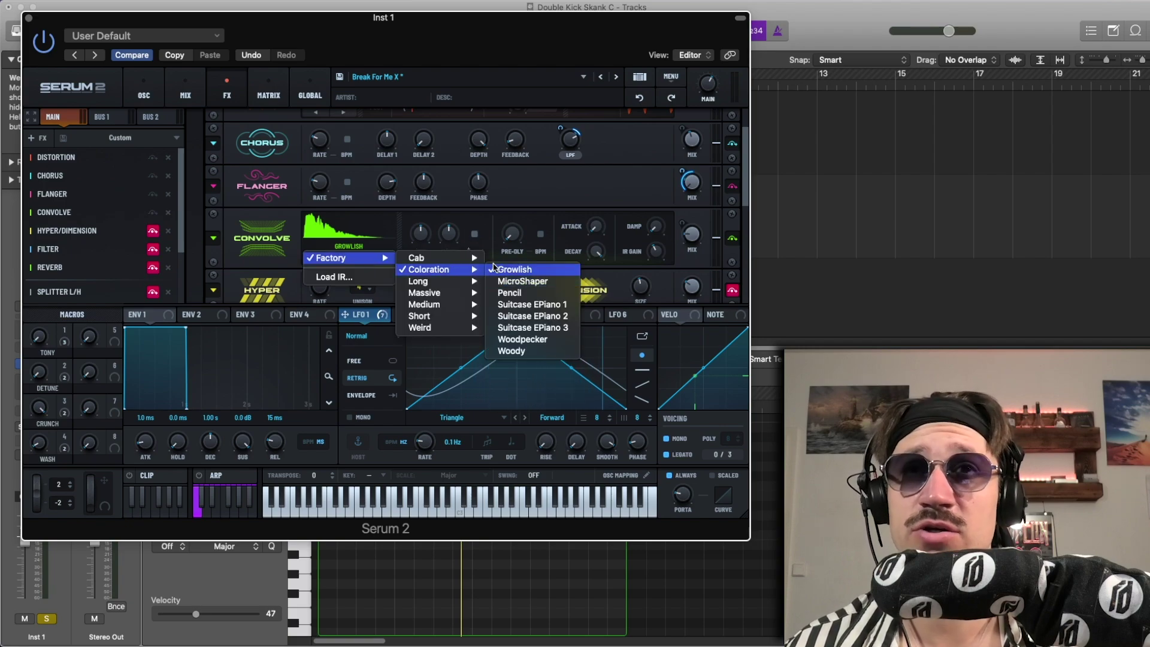
pyautogui.click(532, 187)
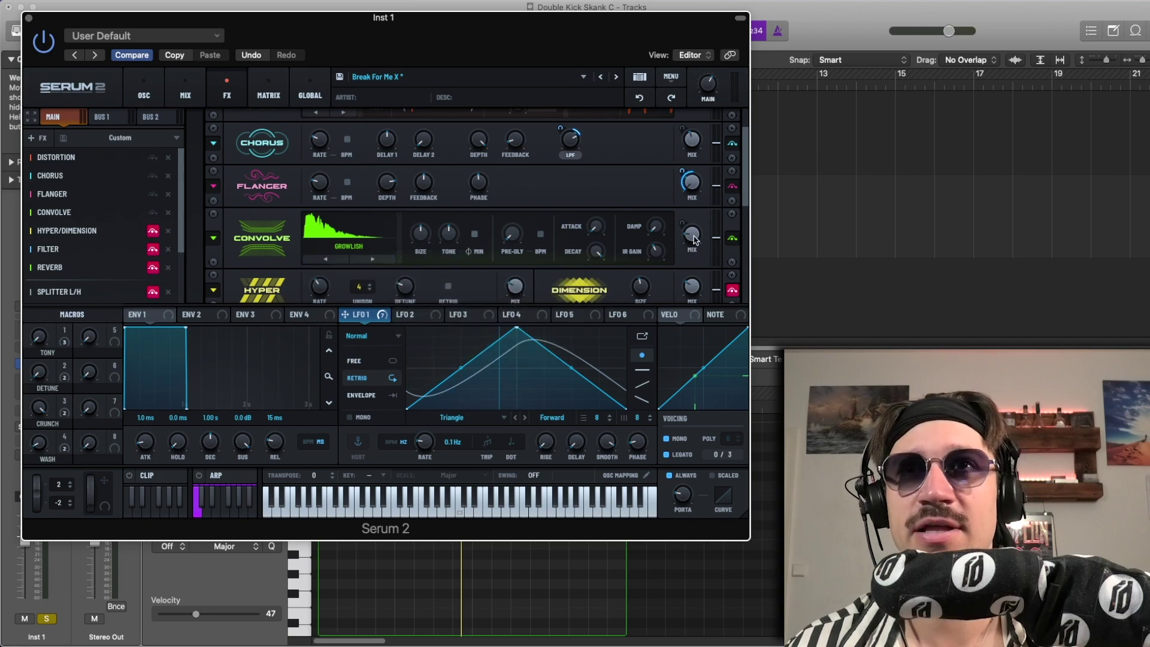
# Step: Re-enable the Hyper/Dimension effect, try raising the Hyper mix during playback, and undo the mix change
pyautogui.scroll(-1, 489, 277)
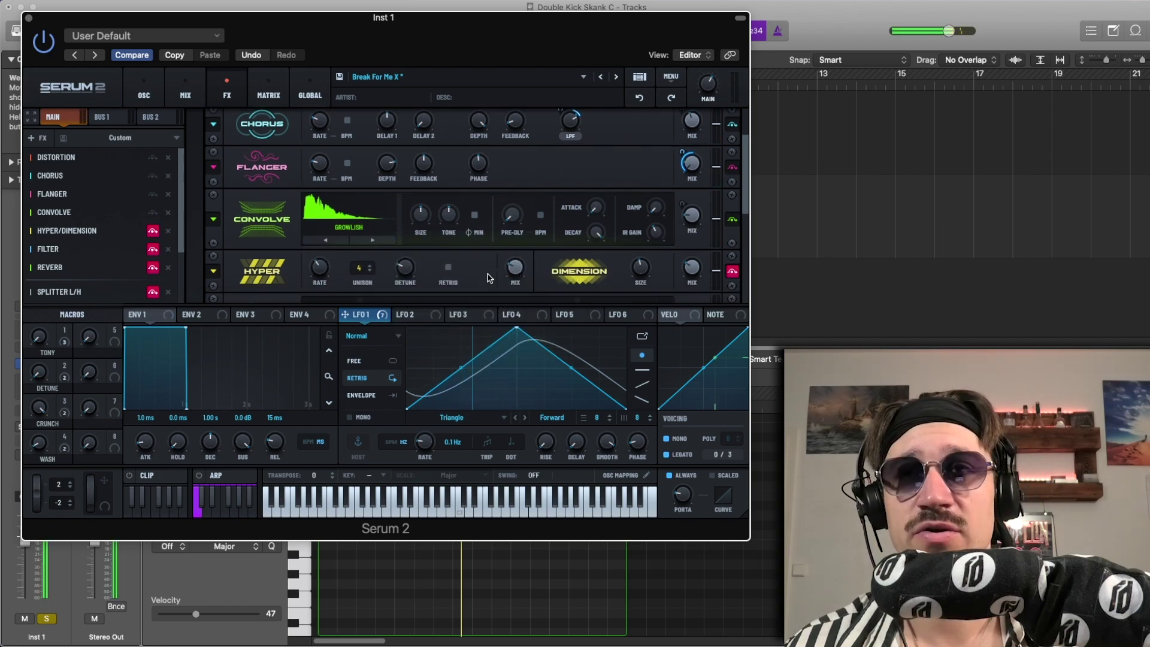
pyautogui.scroll(-1, 488, 277)
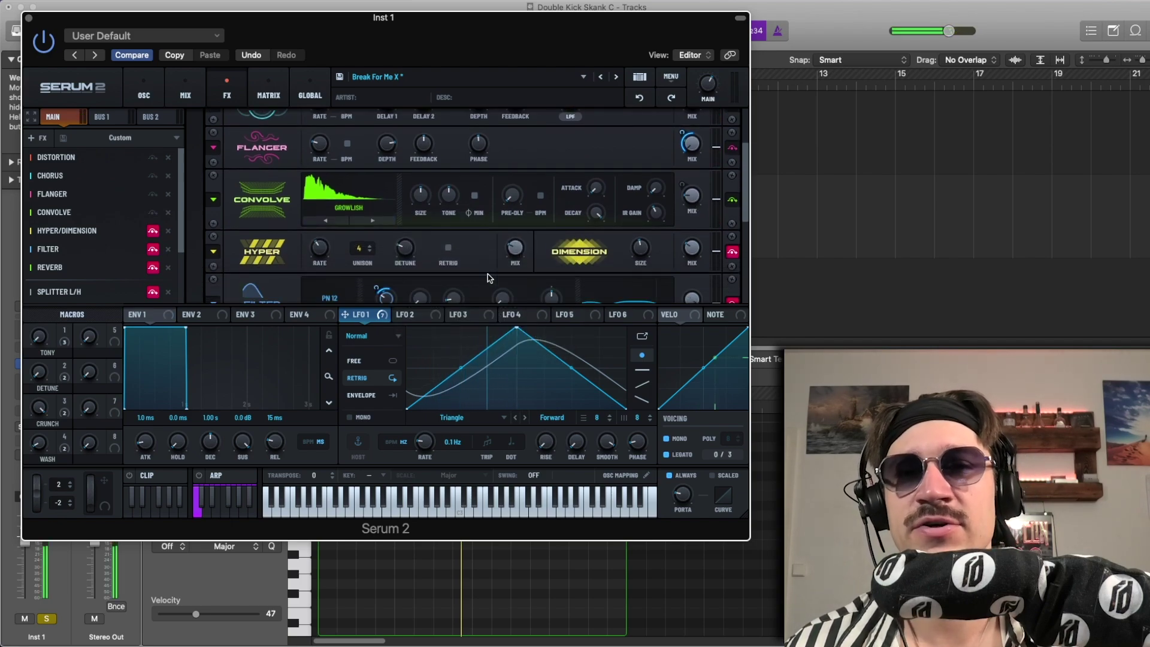
pyautogui.click(733, 252)
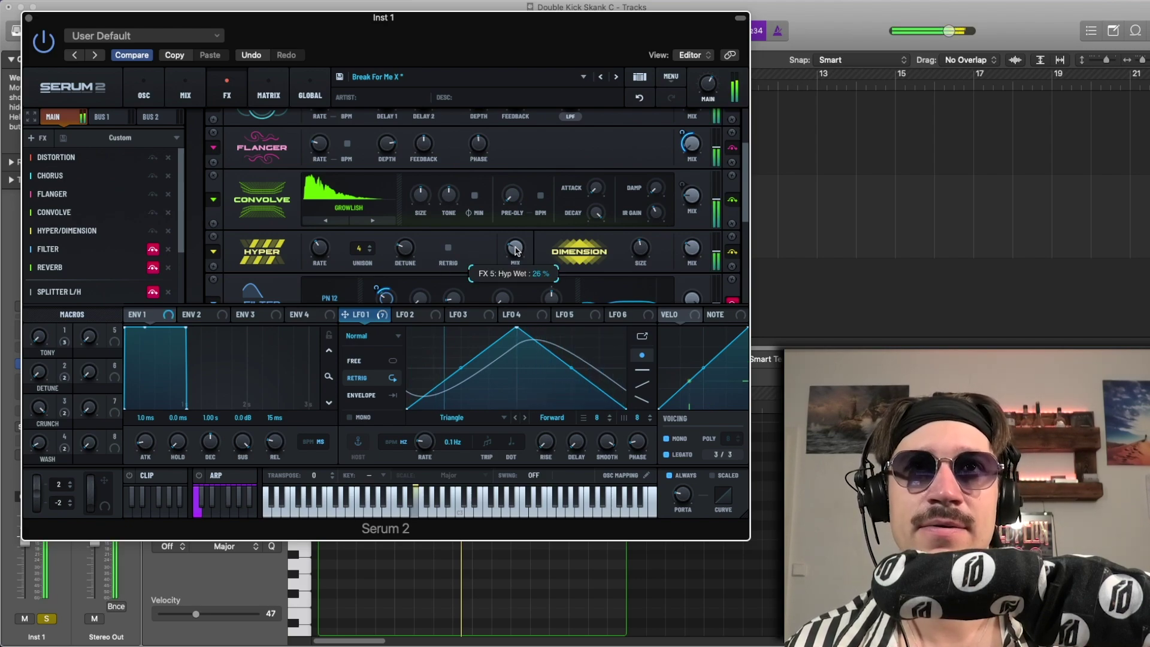
pyautogui.moveTo(515, 248); pyautogui.dragTo(529, 185)
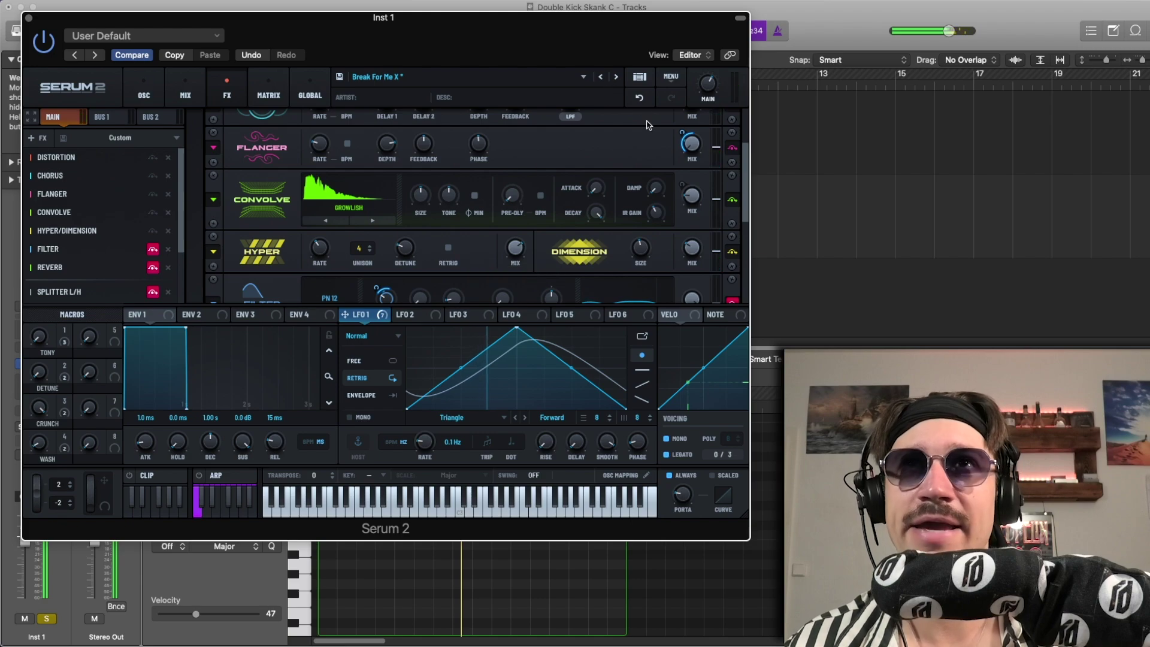
pyautogui.click(642, 98)
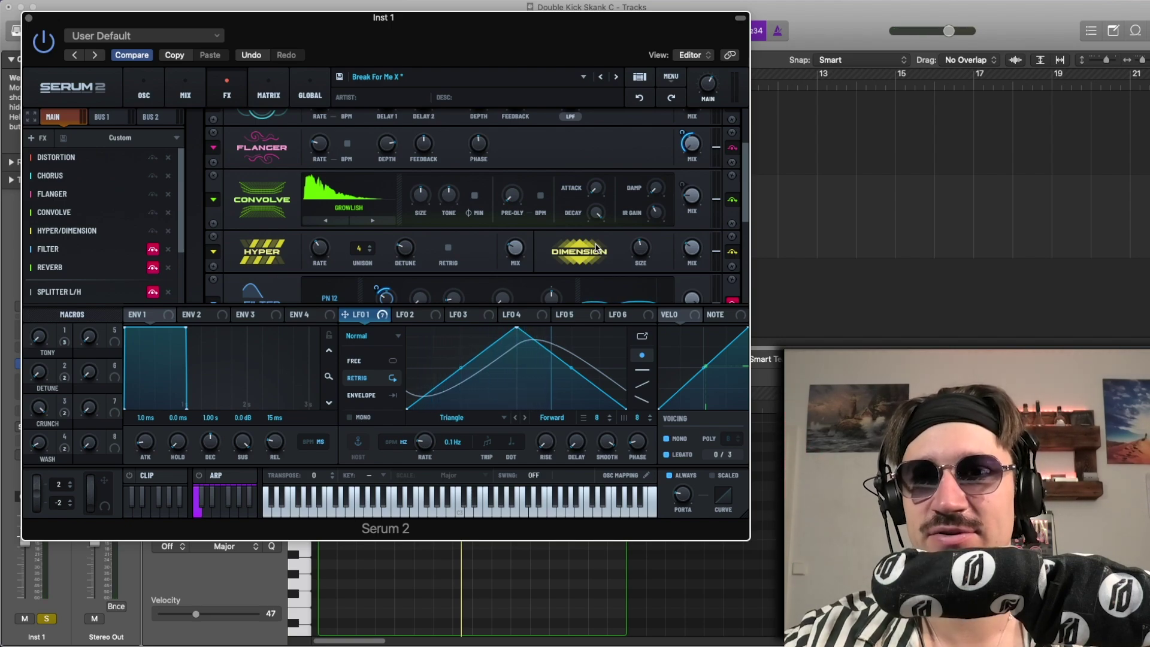
# Step: Re-enable the PN 12 Filter effect, try a different cutoff during playback, and undo the cutoff change
pyautogui.scroll(-3, 596, 248)
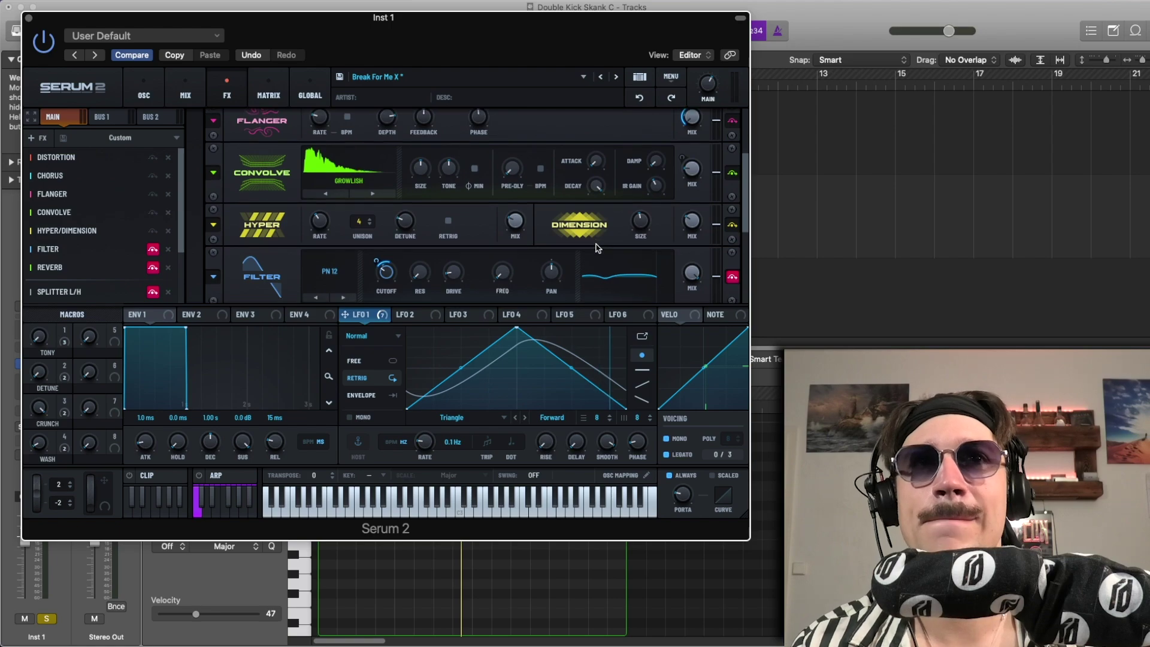
pyautogui.click(732, 257)
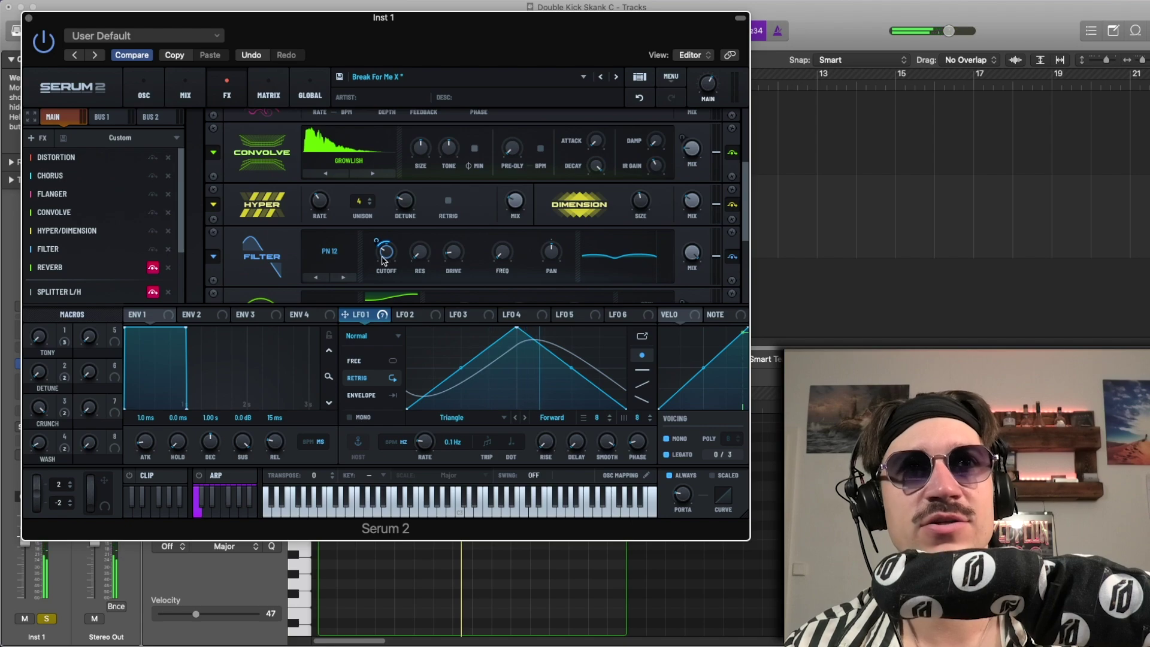
pyautogui.moveTo(391, 253)
pyautogui.mouseDown()
pyautogui.moveTo(402, 209)
pyautogui.moveTo(387, 270)
pyautogui.moveTo(389, 254)
pyautogui.mouseUp()
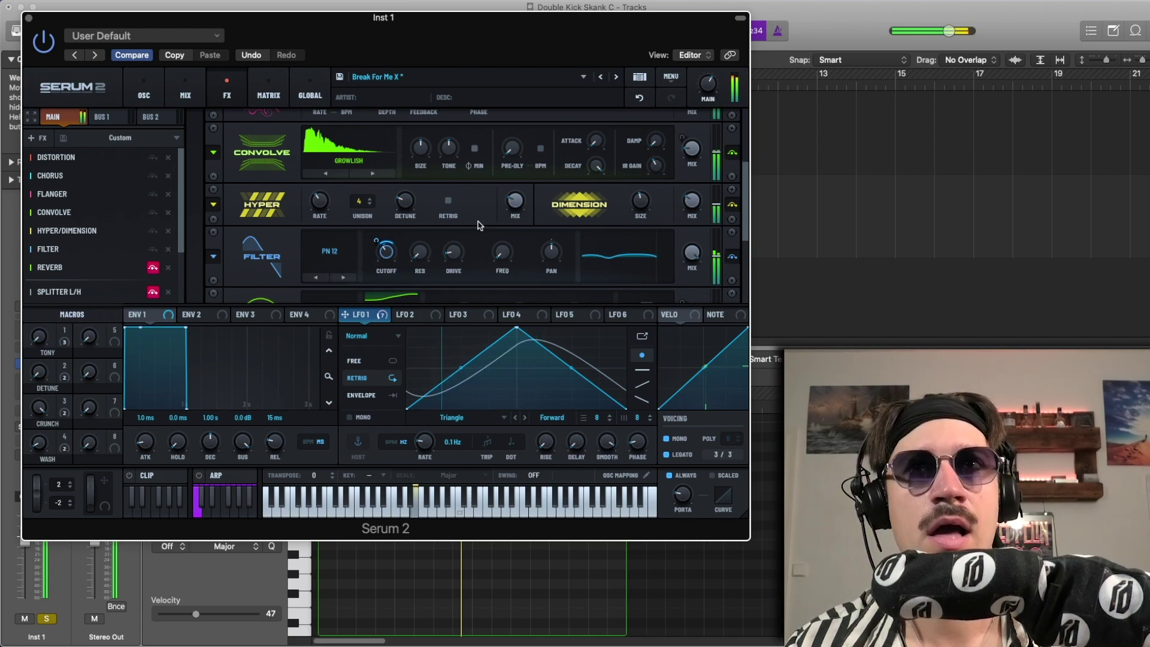
pyautogui.click(640, 100)
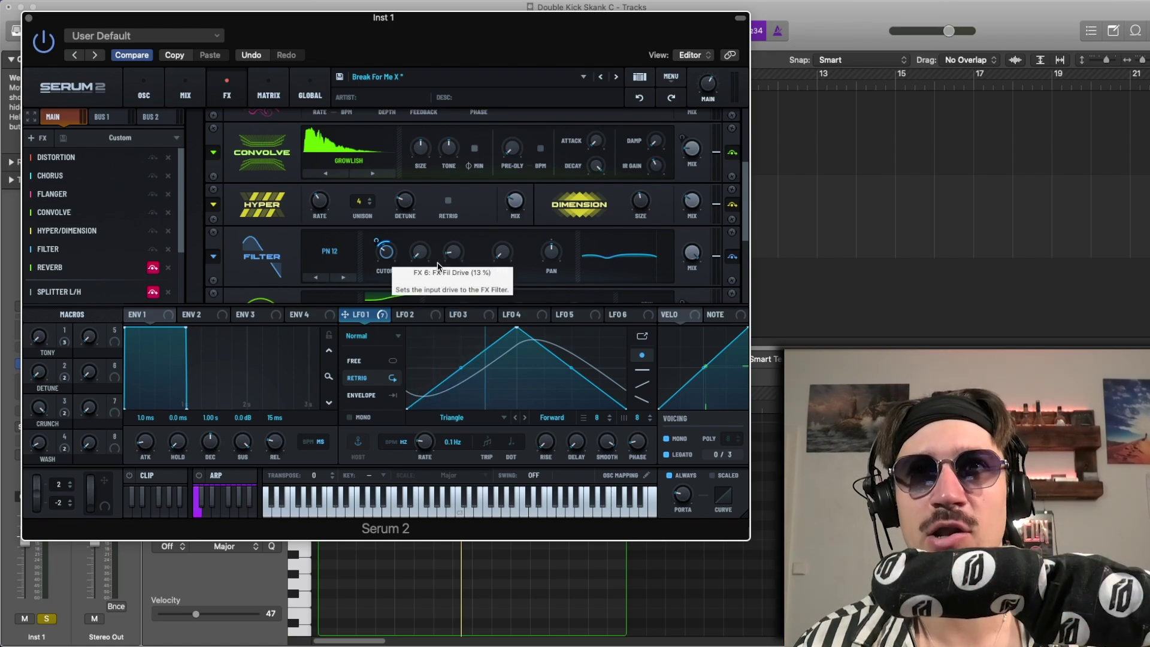
pyautogui.moveTo(388, 247)
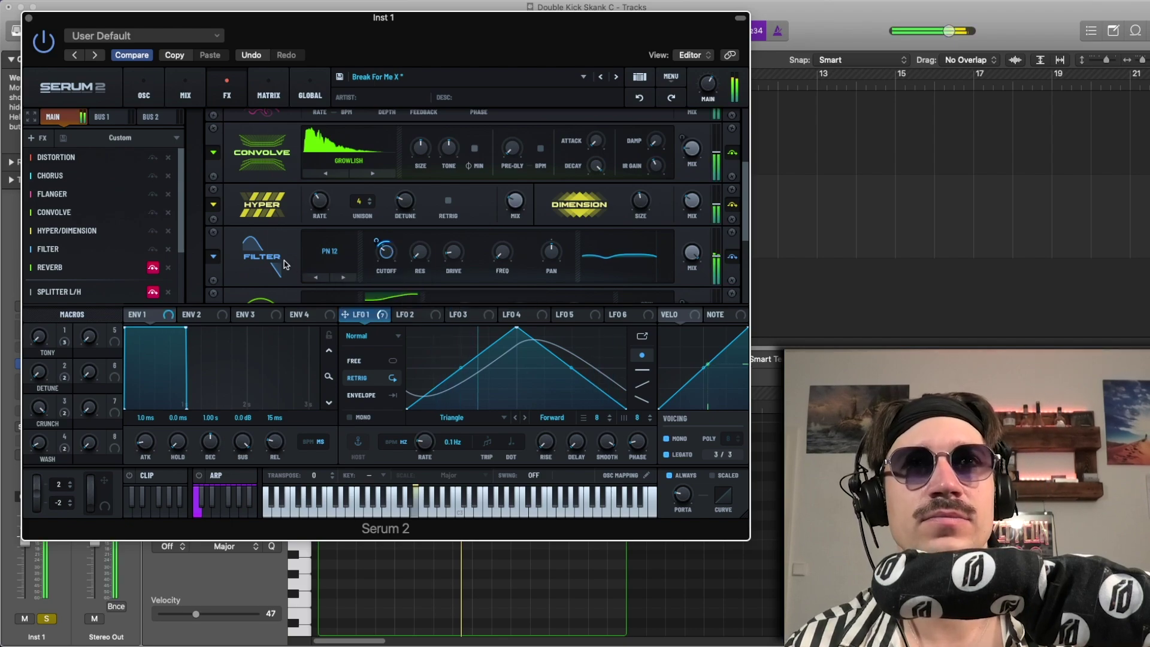
# Step: Re-enable the Hall Reverb effect, try a different reverb mix during playback, and undo the mix change
pyautogui.scroll(-3, 271, 262)
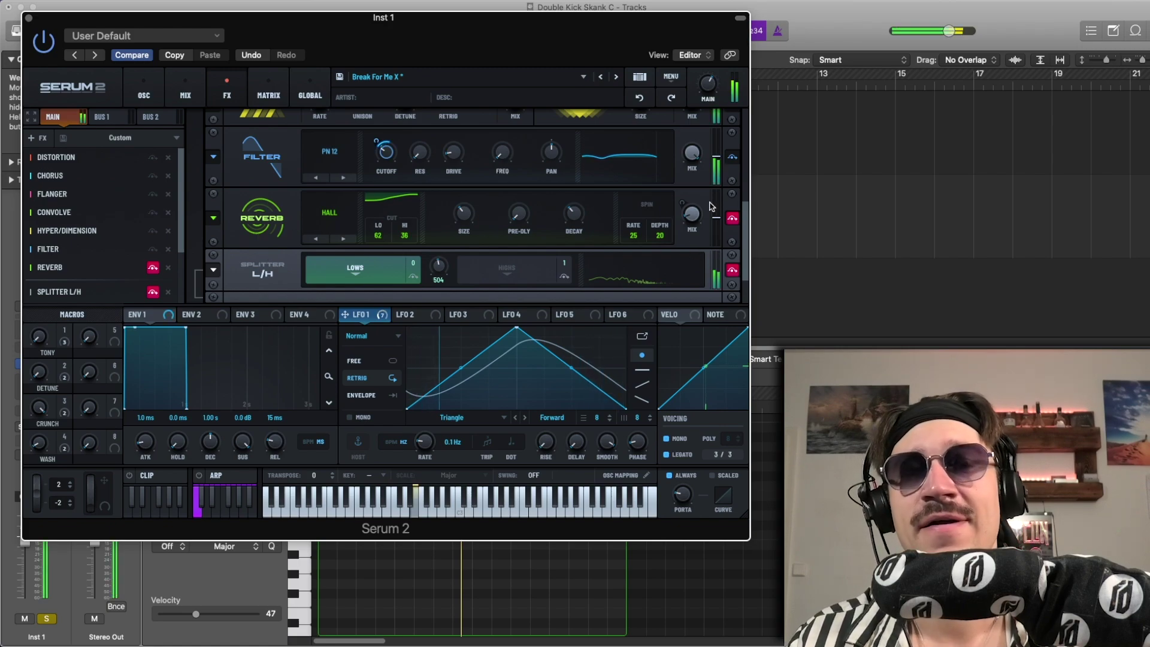
pyautogui.click(732, 219)
pyautogui.moveTo(745, 231)
pyautogui.mouseDown()
pyautogui.moveTo(745, 256)
pyautogui.moveTo(743, 227)
pyautogui.mouseUp()
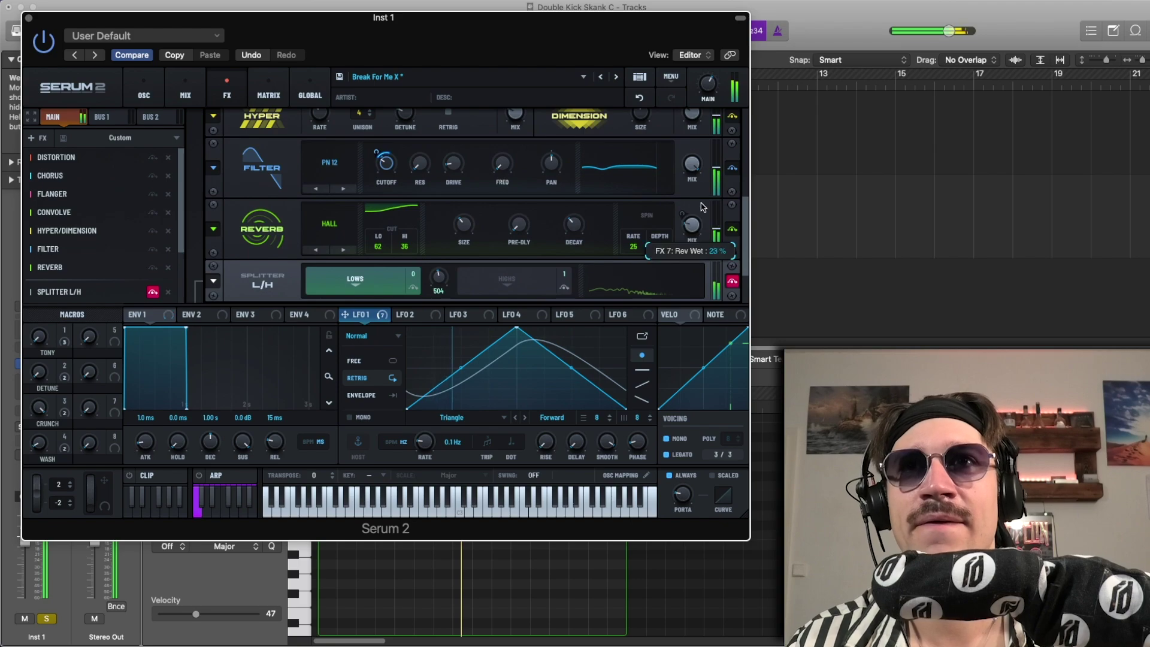
pyautogui.click(639, 97)
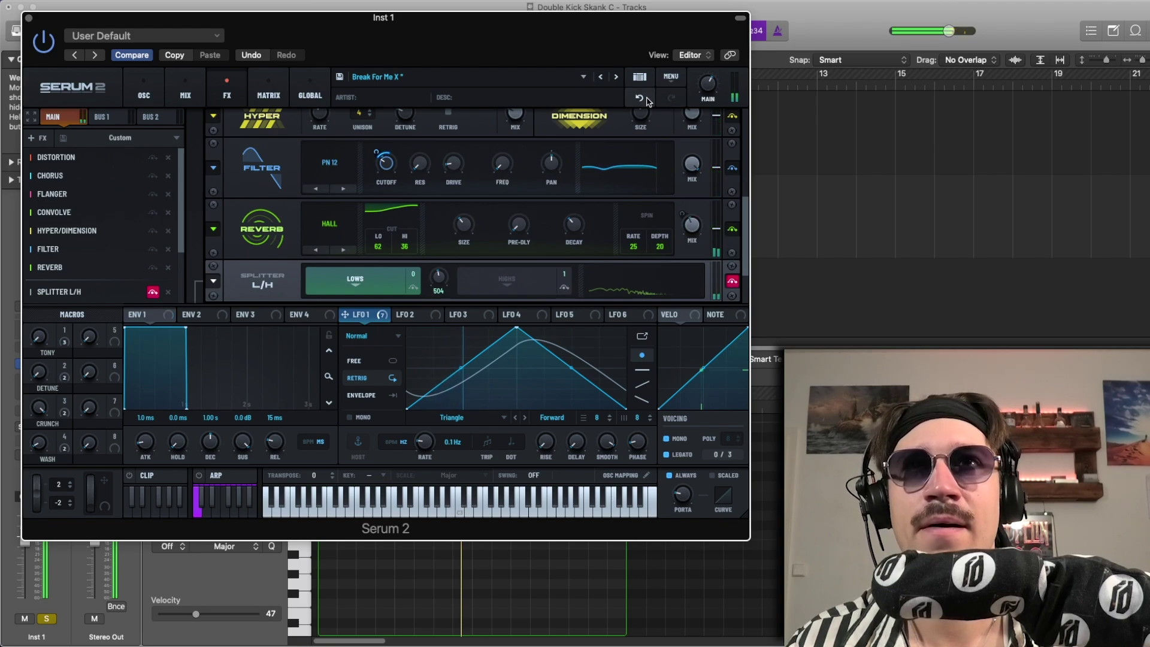
pyautogui.click(690, 223)
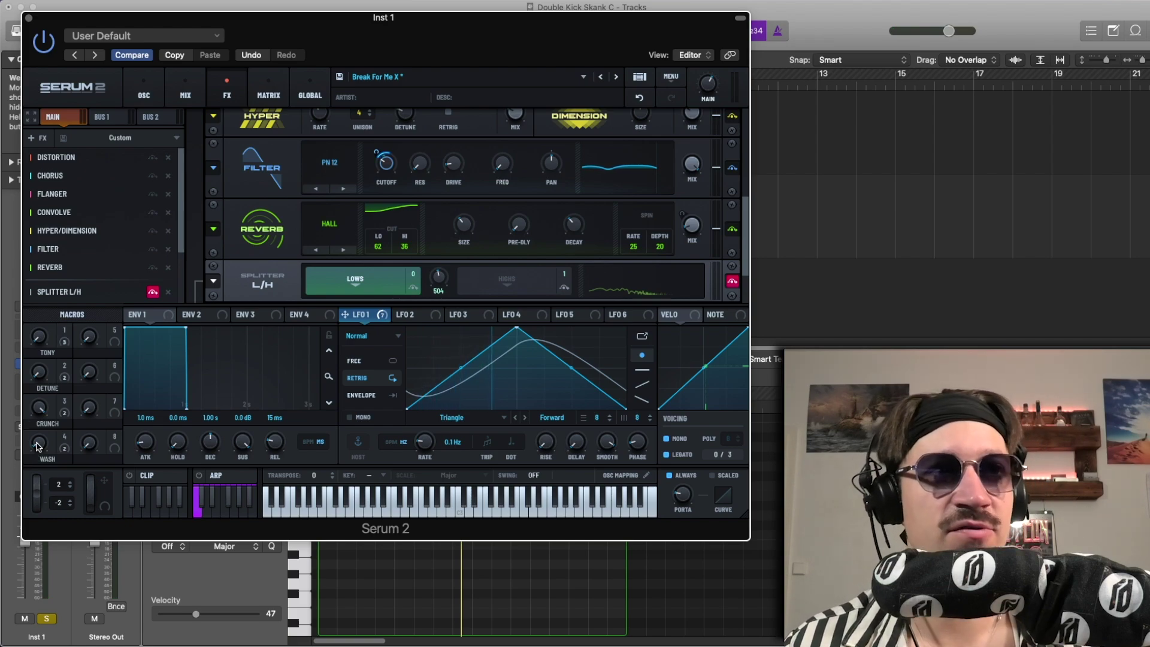
# Step: Try a different amount on the Wash macro during playback, and undo the change
pyautogui.moveTo(36, 444)
pyautogui.moveTo(36, 445)
pyautogui.mouseDown()
pyautogui.moveTo(34, 312)
pyautogui.moveTo(36, 451)
pyautogui.mouseUp()
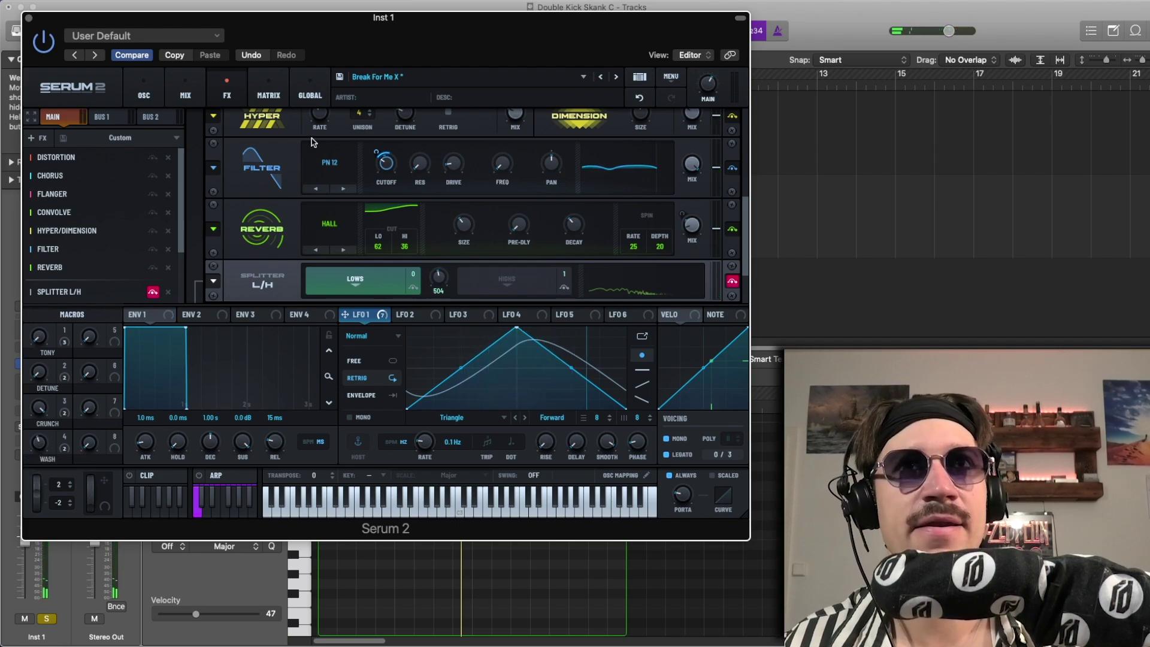
pyautogui.click(641, 99)
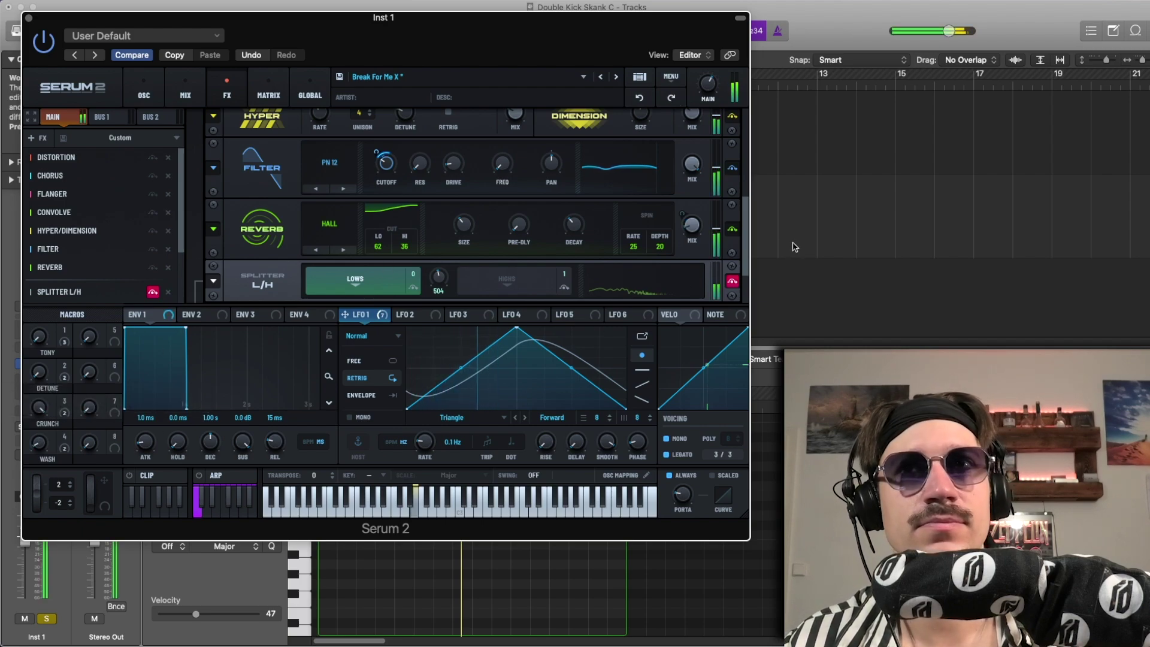
# Step: Re-enable the Splitter L/H effect, and show the Distortion effect on its highs band
pyautogui.scroll(-3, 746, 252)
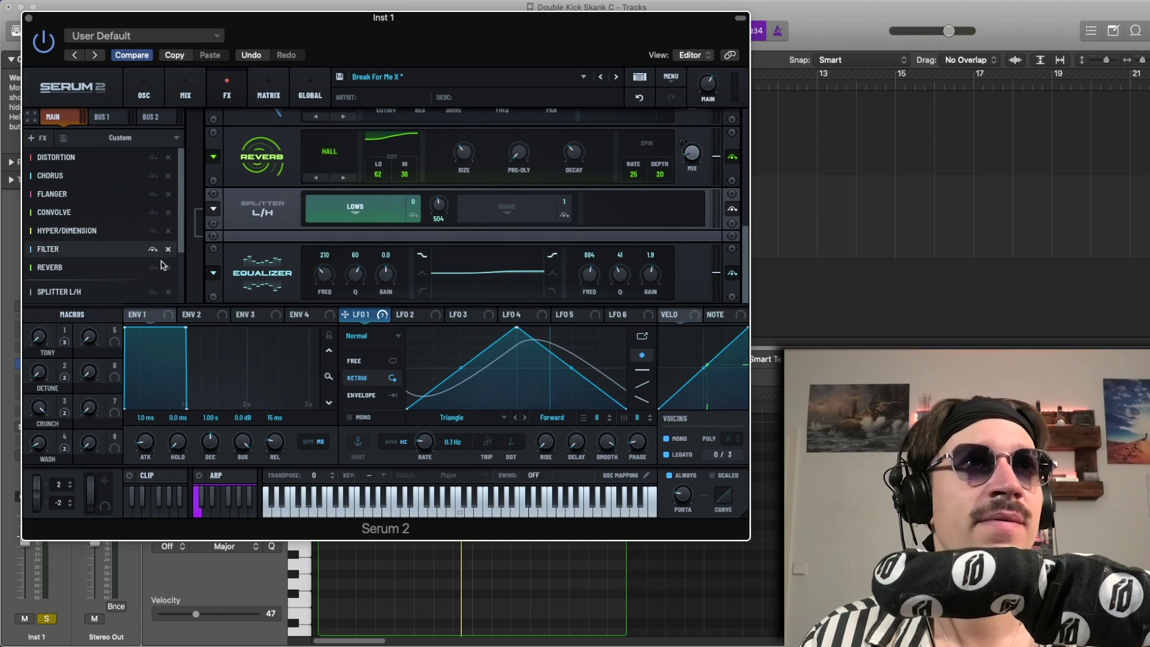
pyautogui.scroll(-3, 101, 287)
pyautogui.click(96, 280)
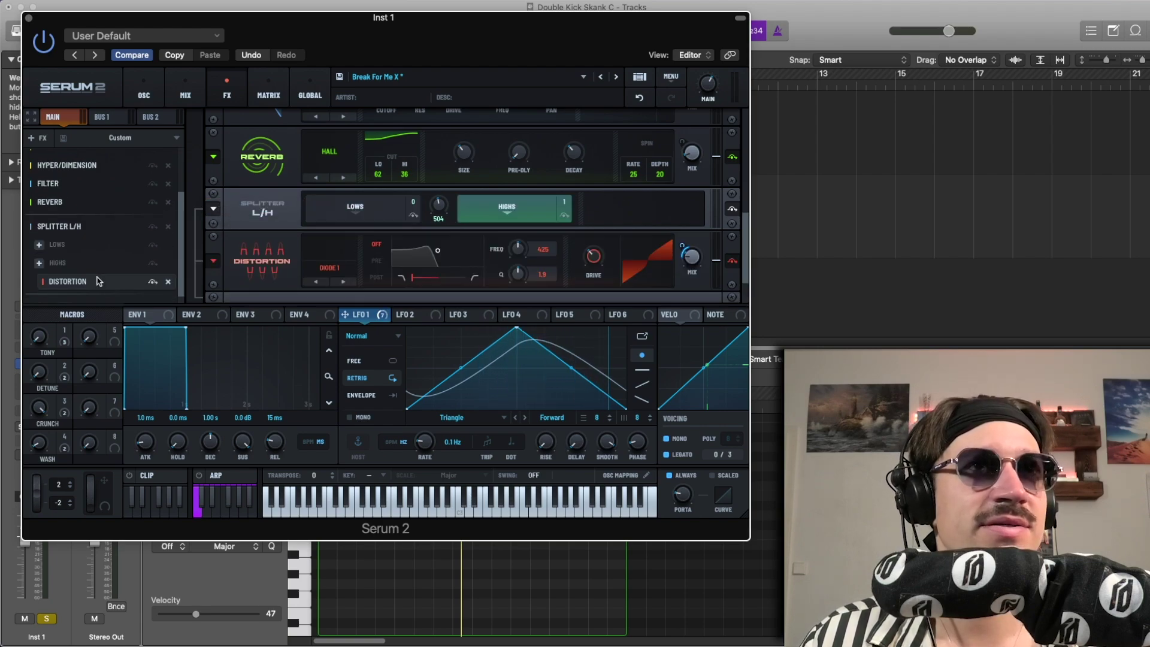
pyautogui.scroll(-2, 238, 249)
pyautogui.scroll(-1, 238, 249)
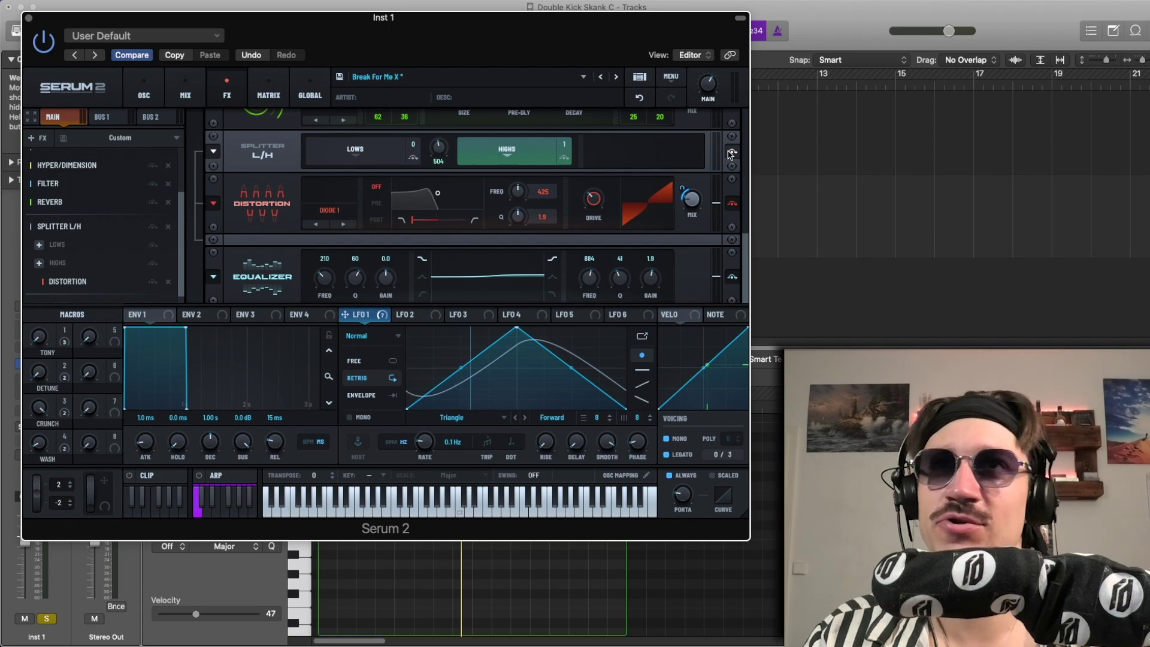
# Step: Review the main bus effects chain, and compare the sound with the highs band's Diode 1 distortion bypassed and active
pyautogui.moveTo(742, 239); pyautogui.dragTo(739, 106)
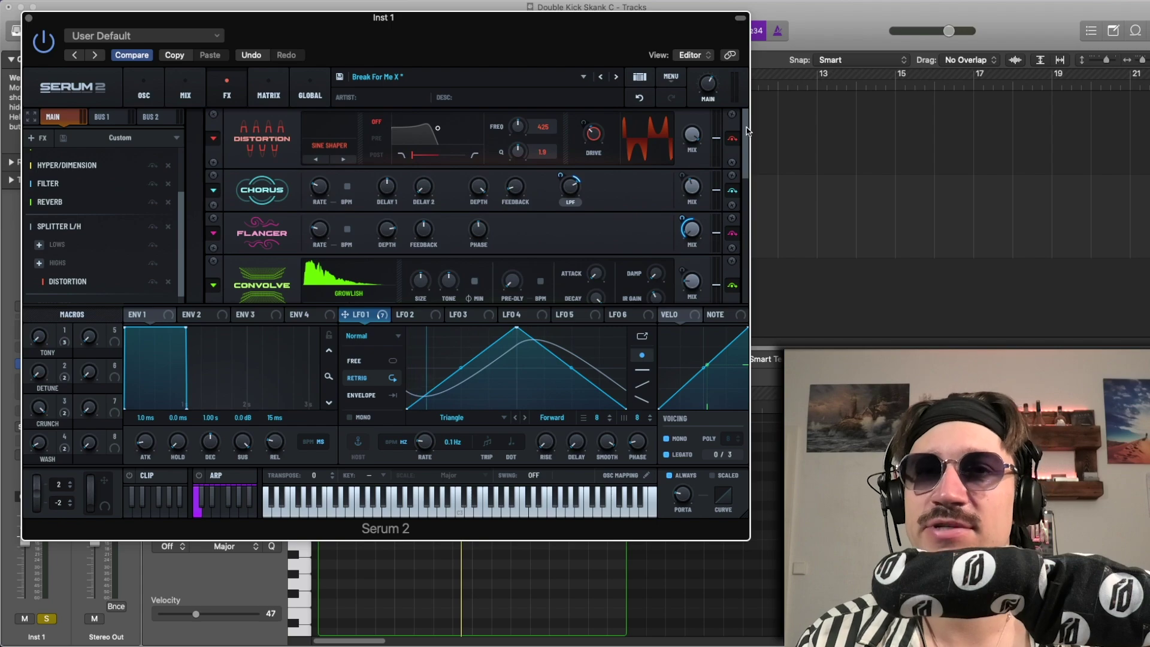
pyautogui.moveTo(747, 131); pyautogui.dragTo(745, 266)
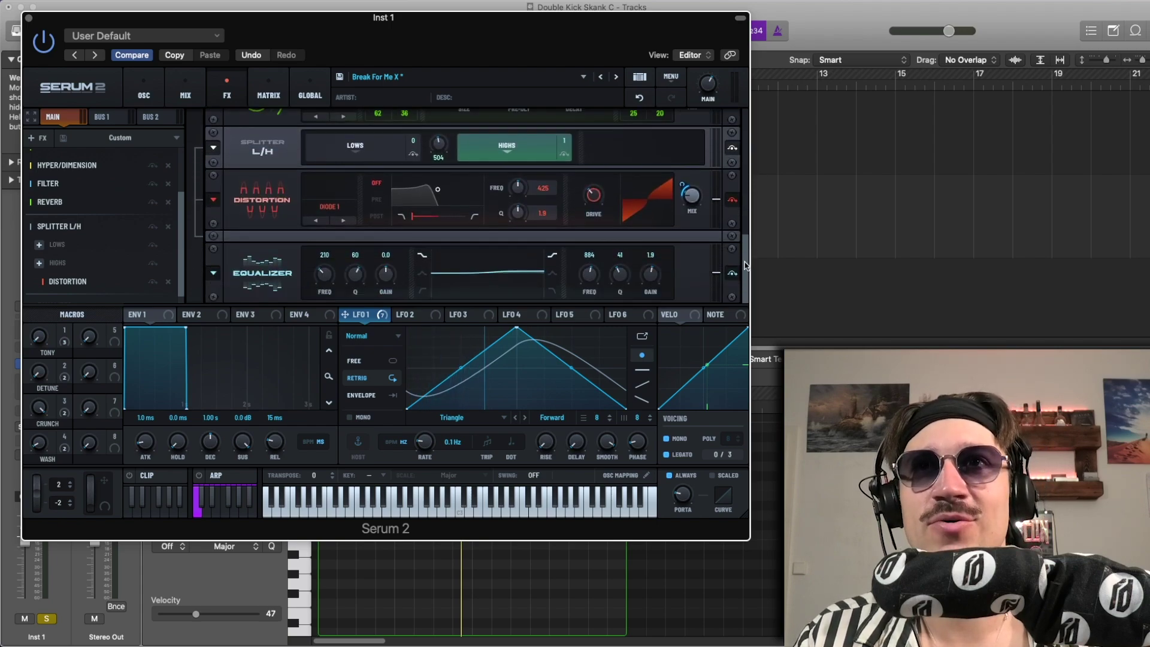
pyautogui.click(737, 205)
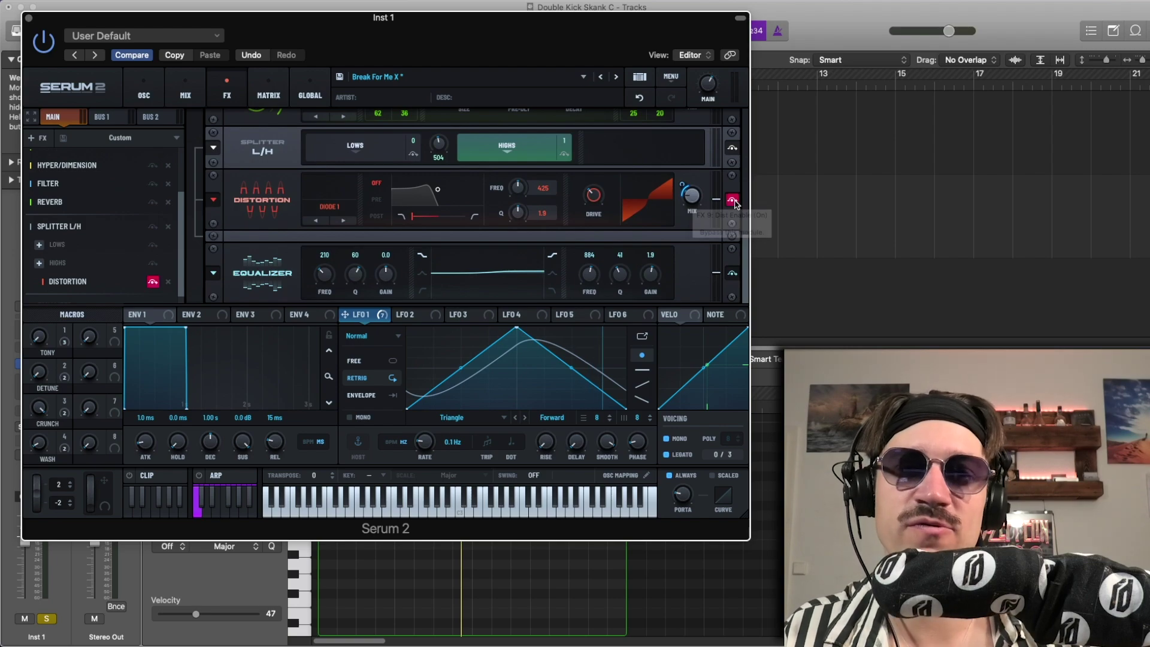
pyautogui.click(736, 205)
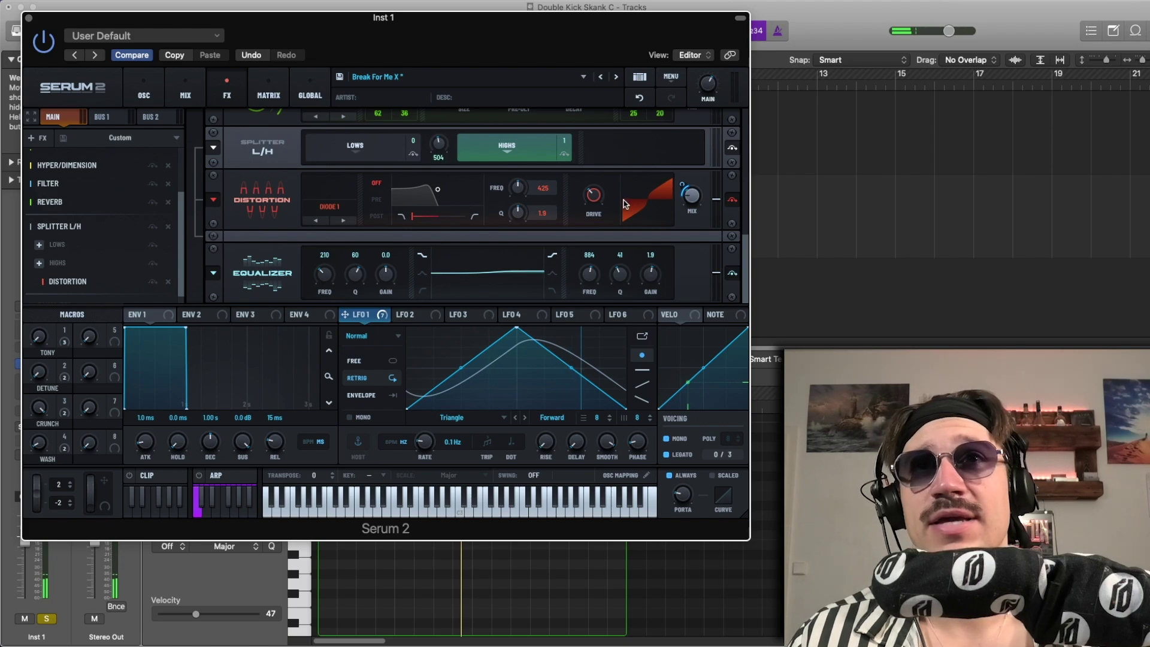
# Step: Examine the modulated mix of the highs band's distortion, and compare the sound with the Equalizer bypassed and active during playback
pyautogui.moveTo(601, 199)
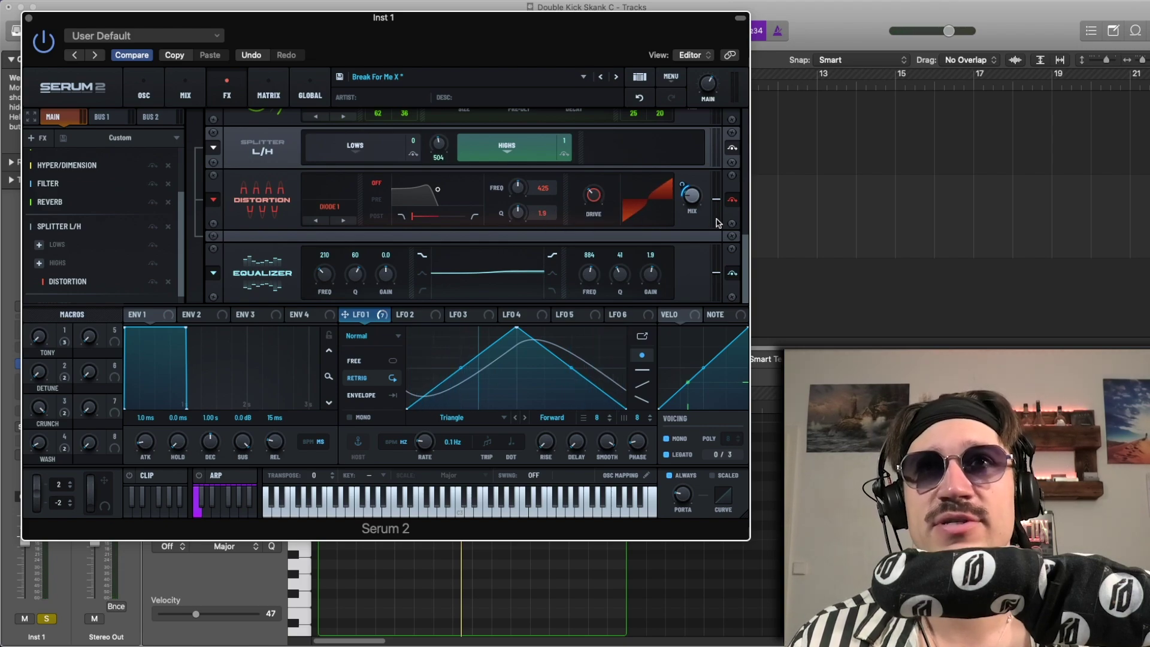
pyautogui.moveTo(699, 201)
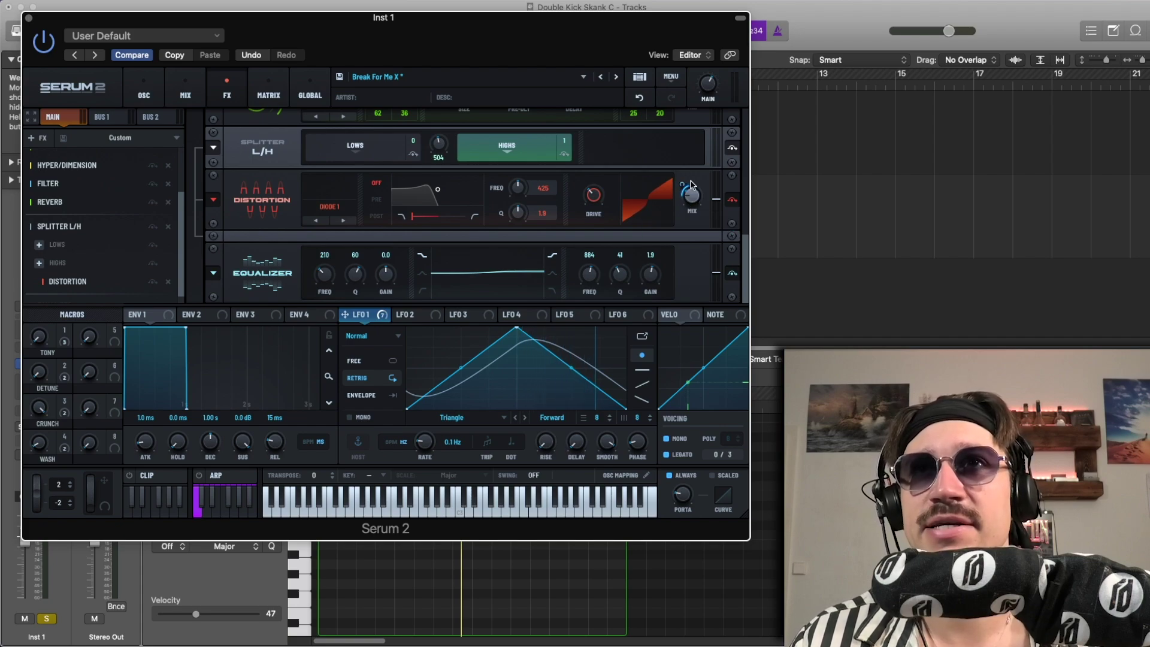
pyautogui.moveTo(678, 184)
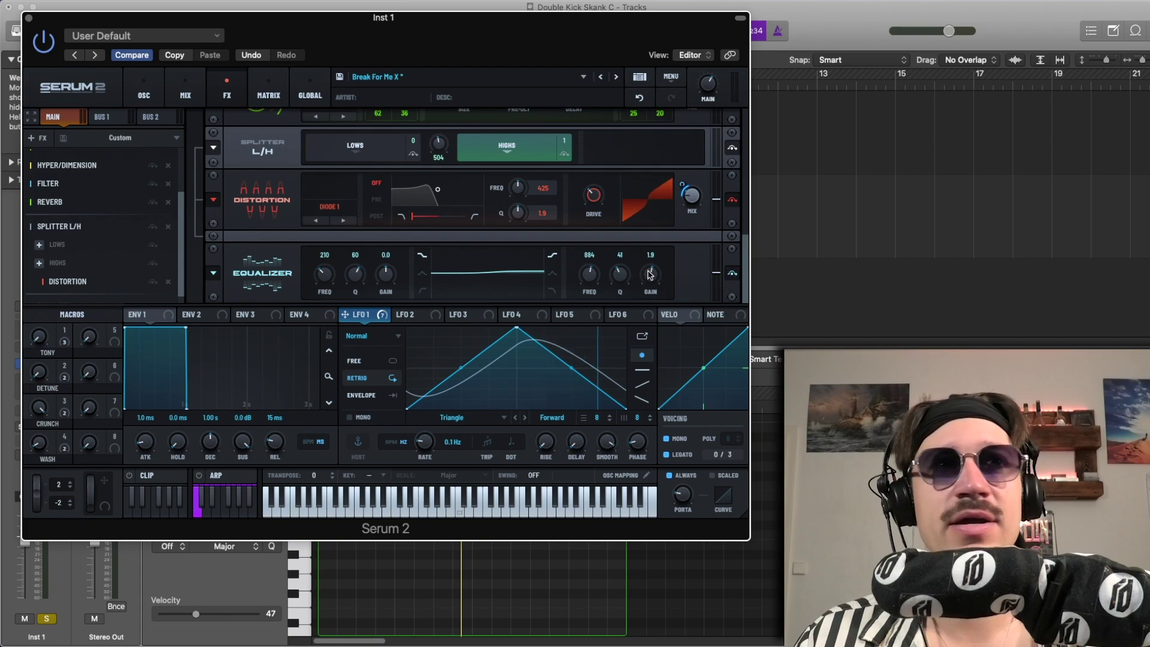
pyautogui.click(732, 275)
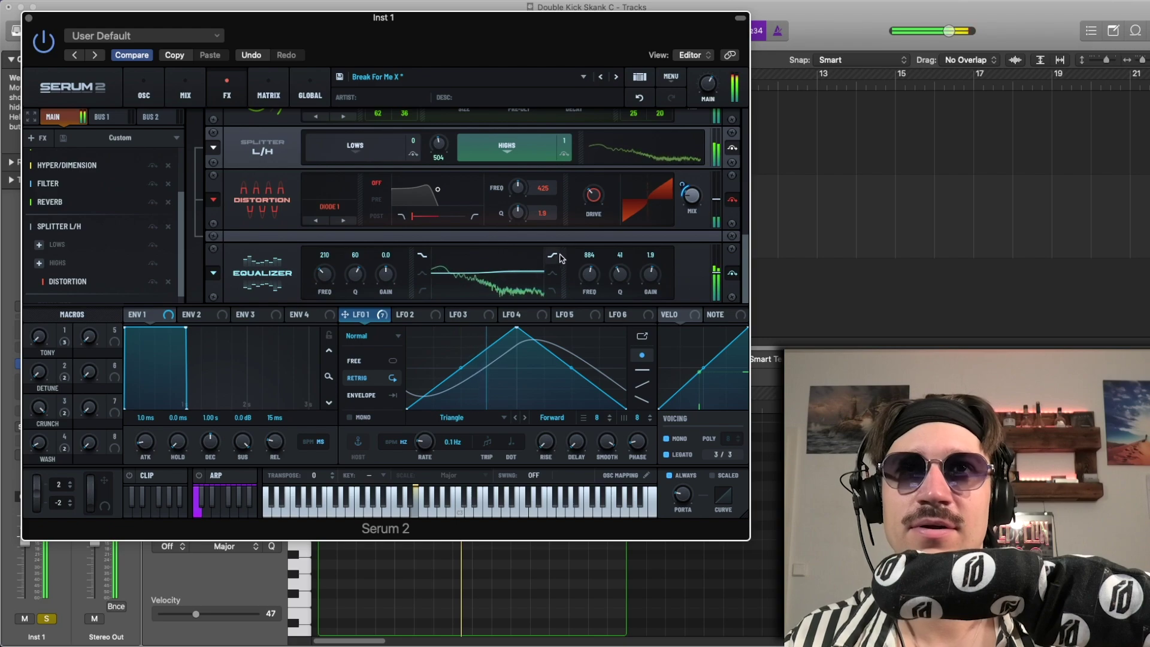
pyautogui.click(732, 274)
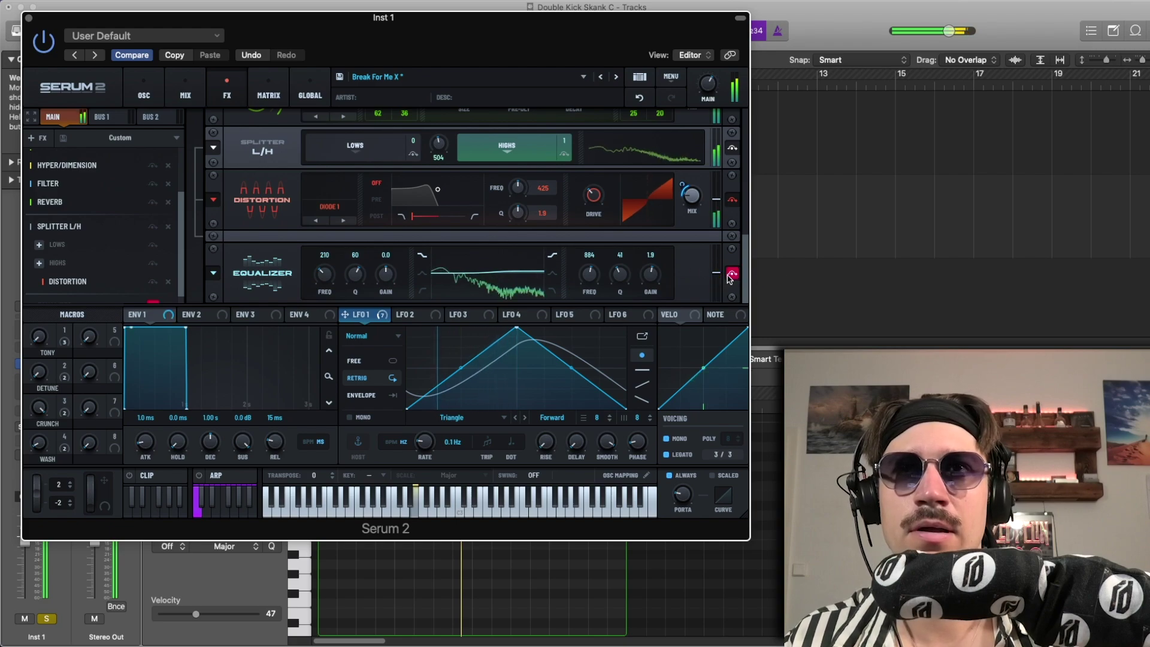
pyautogui.click(729, 276)
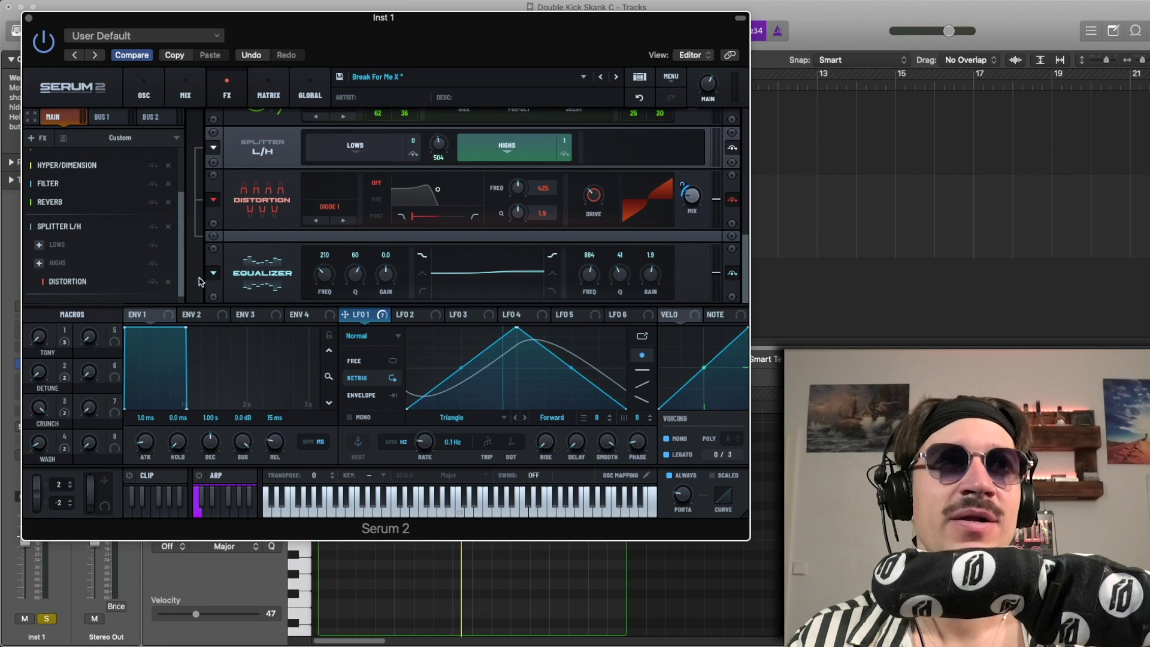
# Step: Audition different amounts of the Tony macro during playback, and check the modulator assigned to oscillator A's second warp
pyautogui.scroll(3, 177, 275)
pyautogui.click(143, 89)
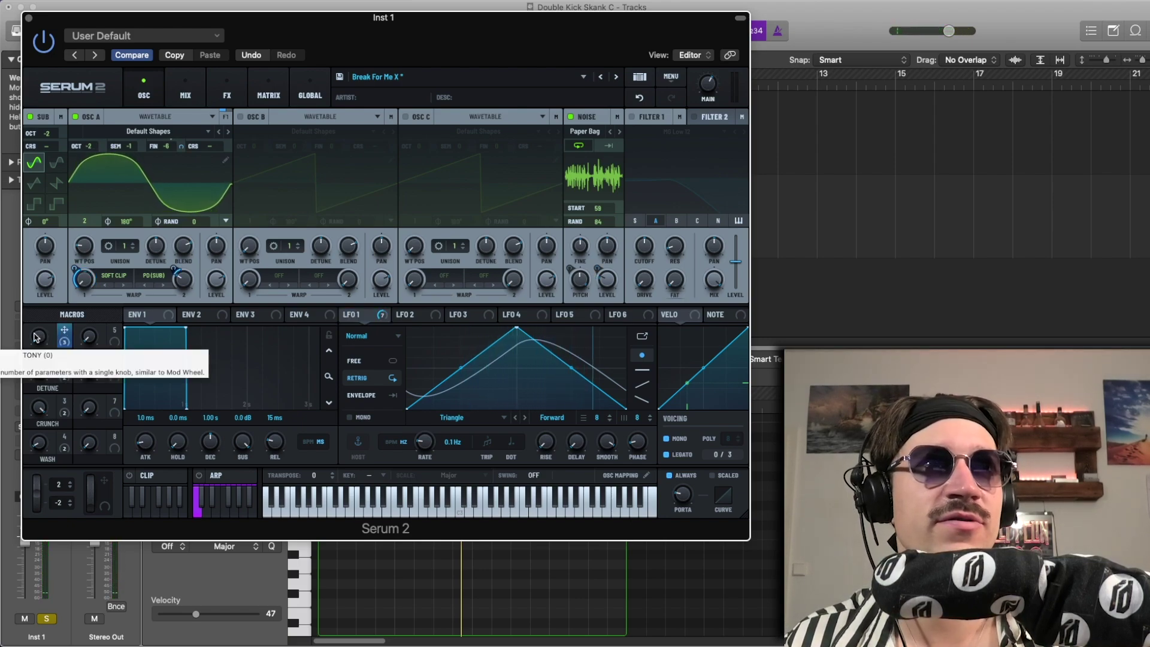
pyautogui.moveTo(36, 337); pyautogui.dragTo(77, 350)
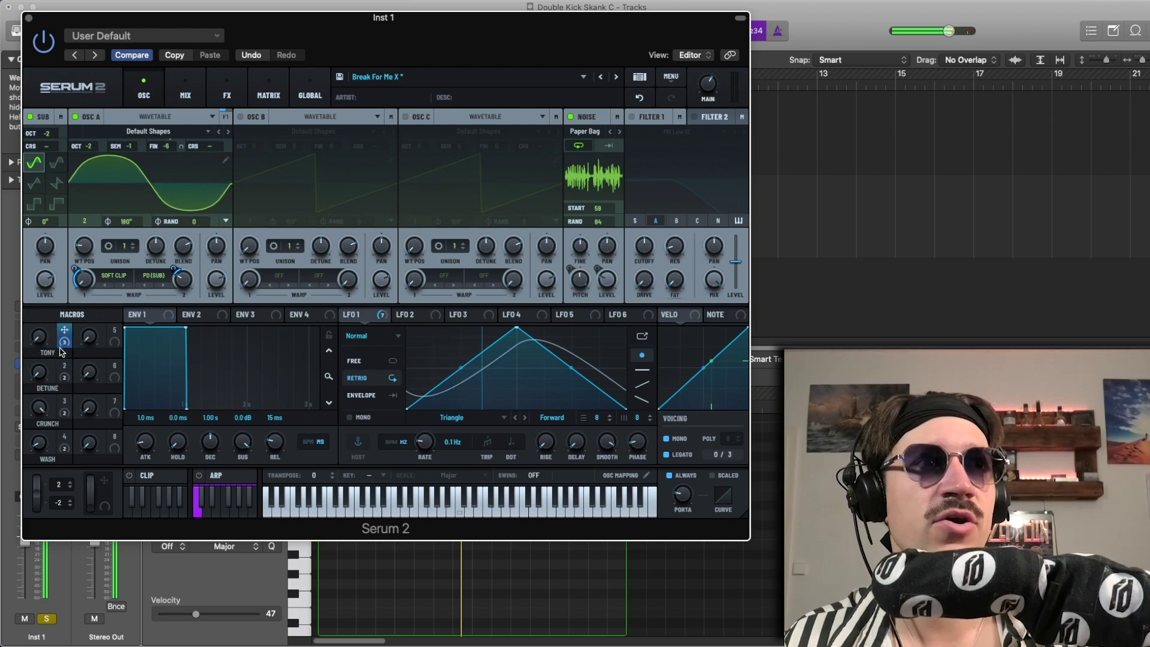
pyautogui.press('space')
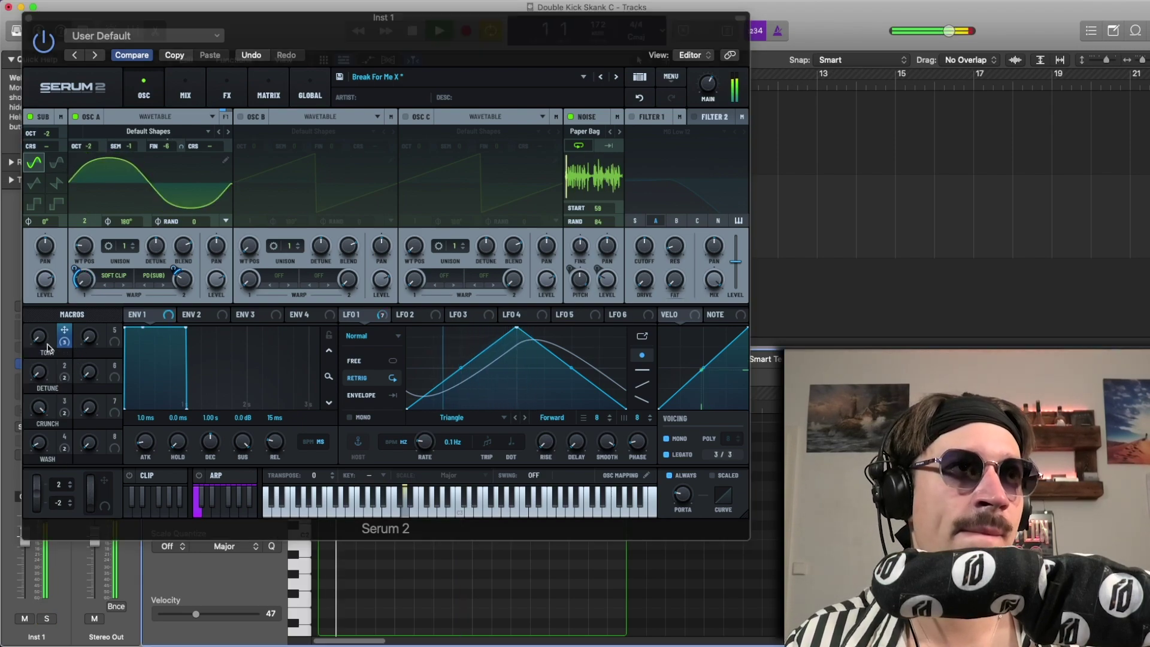
pyautogui.moveTo(48, 348)
pyautogui.mouseDown()
pyautogui.moveTo(62, 237)
pyautogui.moveTo(44, 356)
pyautogui.mouseUp()
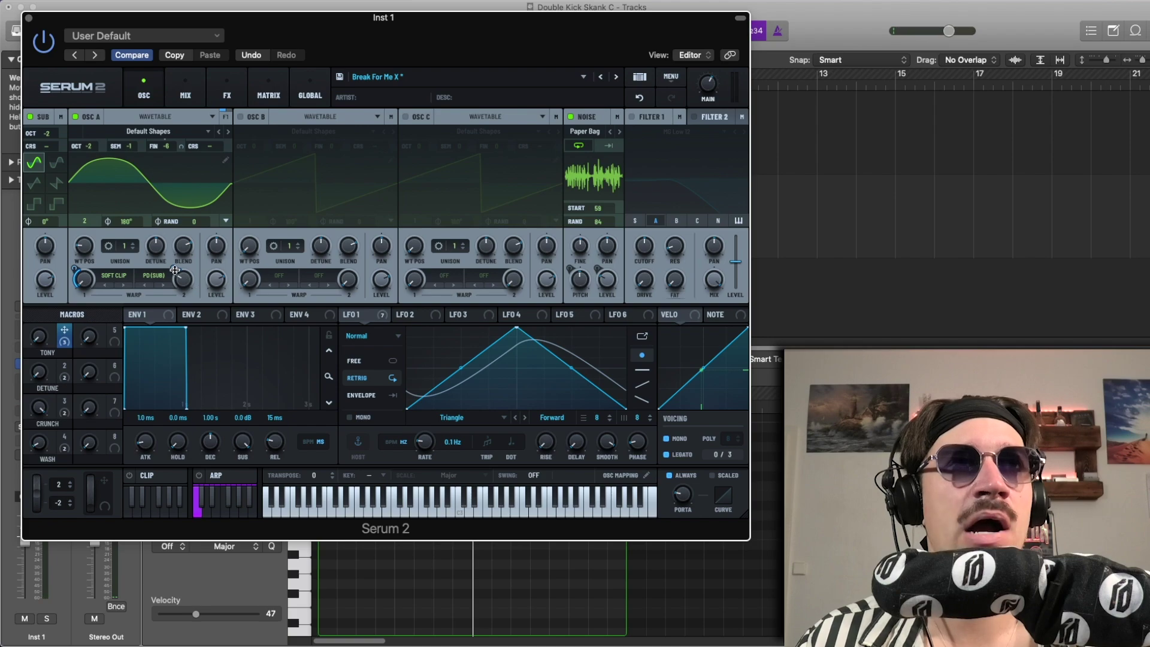
pyautogui.moveTo(171, 265)
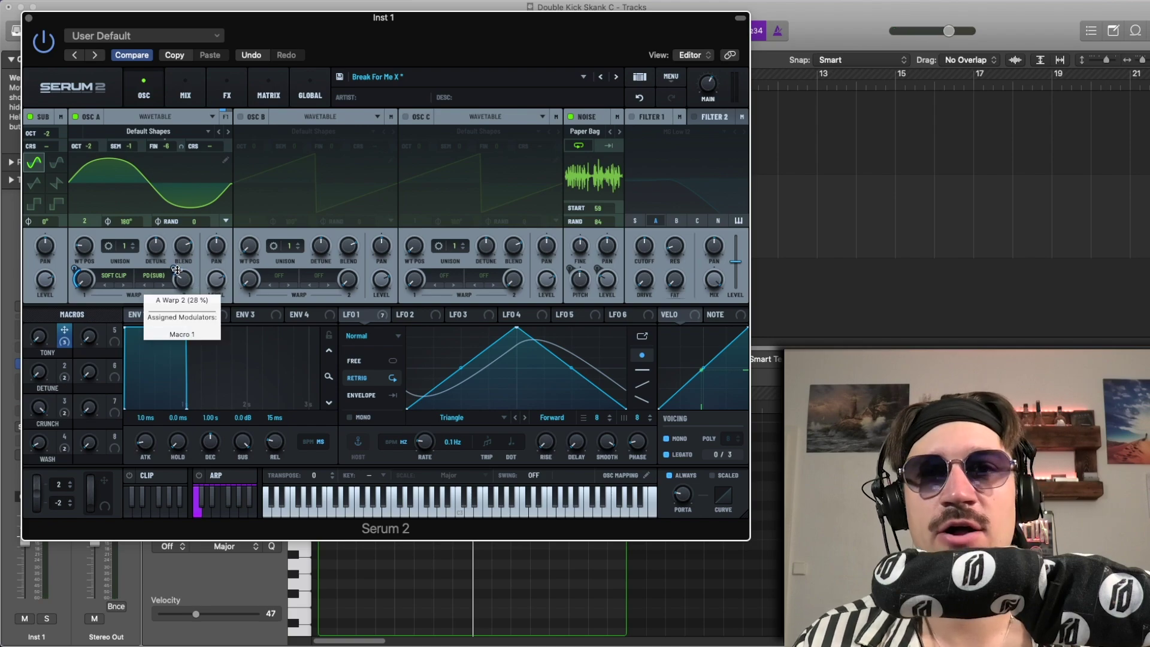
# Step: Review the main bus effects chain from the Sine Shaper distortion down to the last effect
pyautogui.click(227, 90)
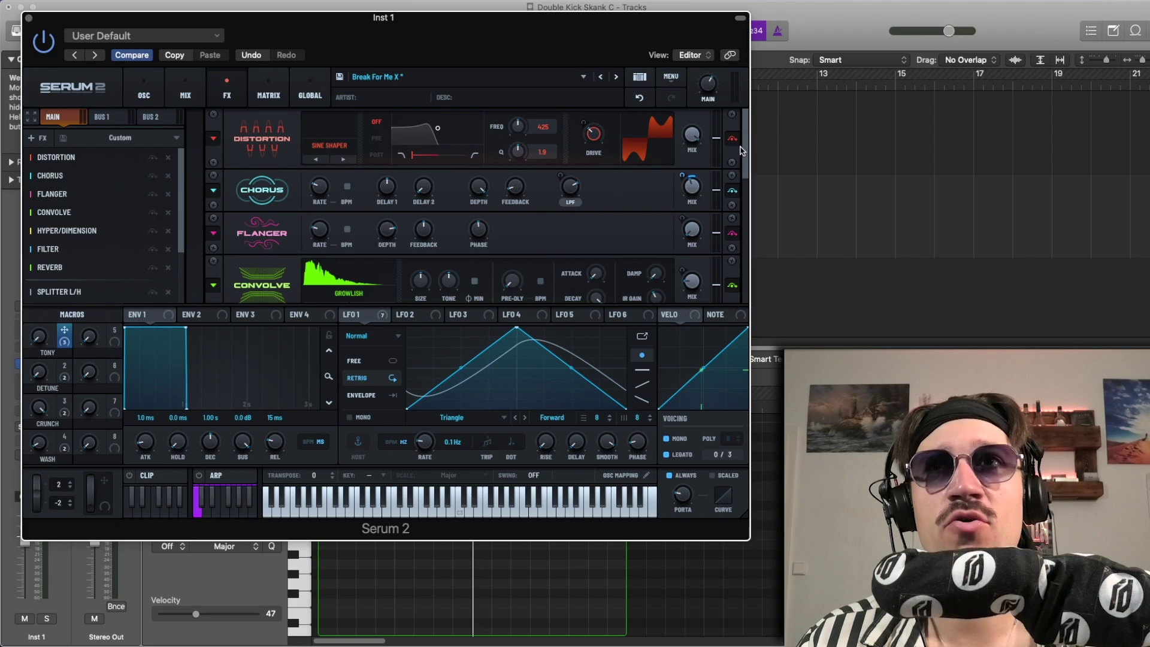
pyautogui.moveTo(741, 149)
pyautogui.mouseDown()
pyautogui.moveTo(733, 277)
pyautogui.moveTo(733, 142)
pyautogui.mouseUp()
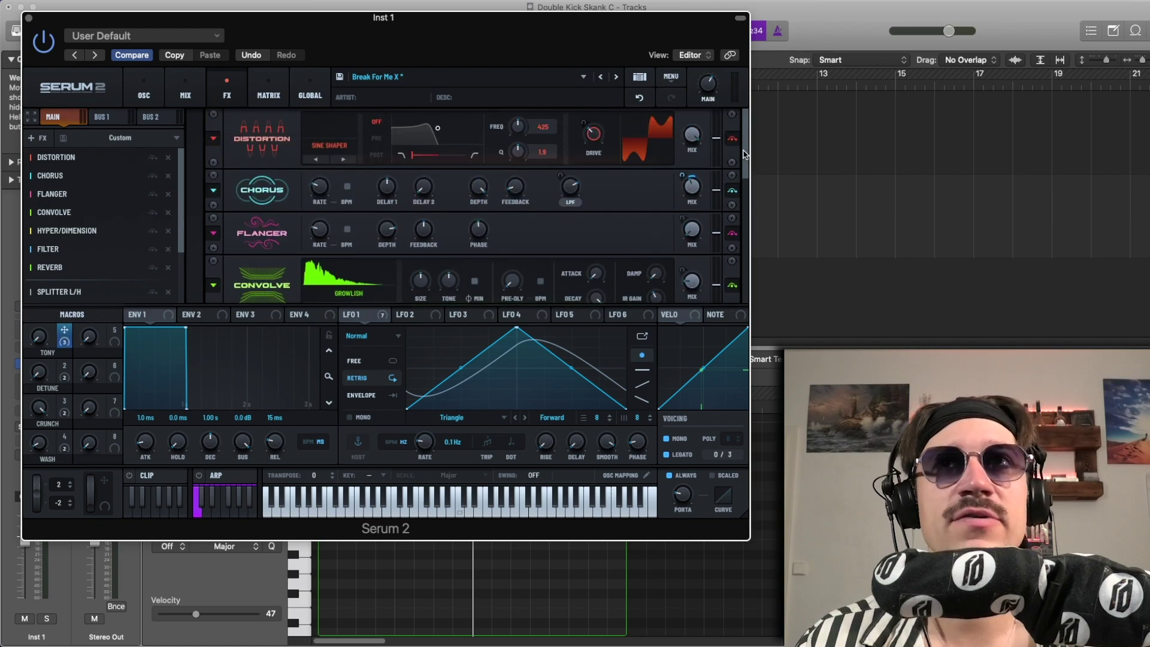
pyautogui.moveTo(744, 155); pyautogui.dragTo(741, 297)
pyautogui.scroll(5, 477, 203)
# Step: Show oscillator A's warp settings, and audition the Tony and Detune macros one after the other during playback
pyautogui.click(145, 88)
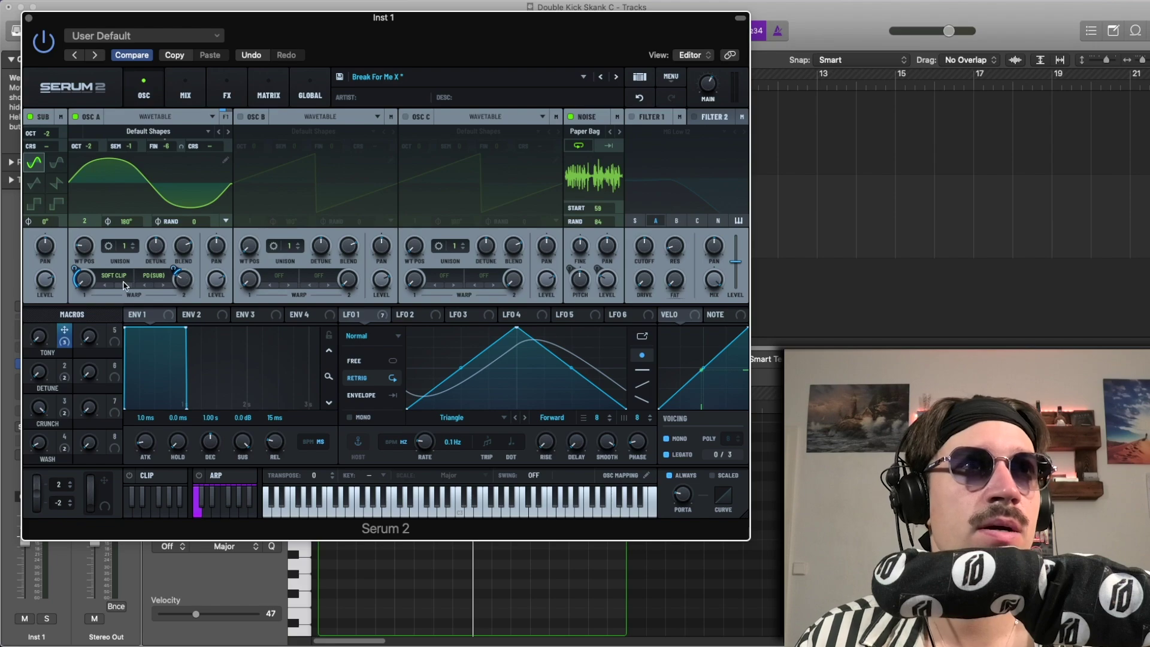
pyautogui.moveTo(86, 280)
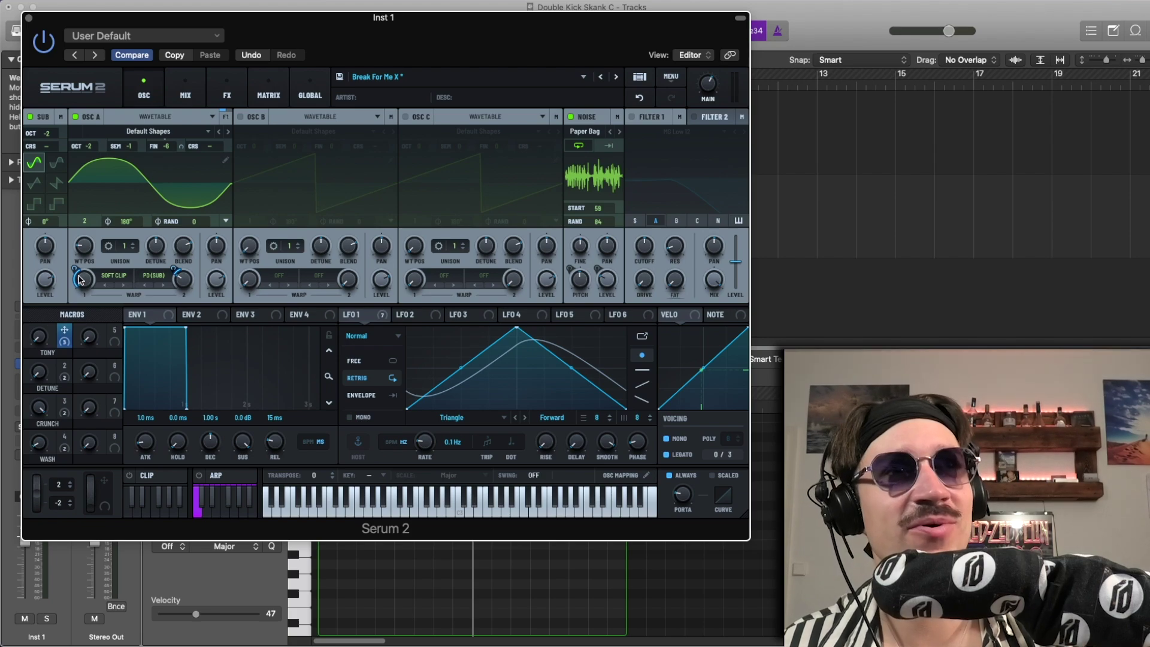
pyautogui.moveTo(40, 339); pyautogui.dragTo(67, 220)
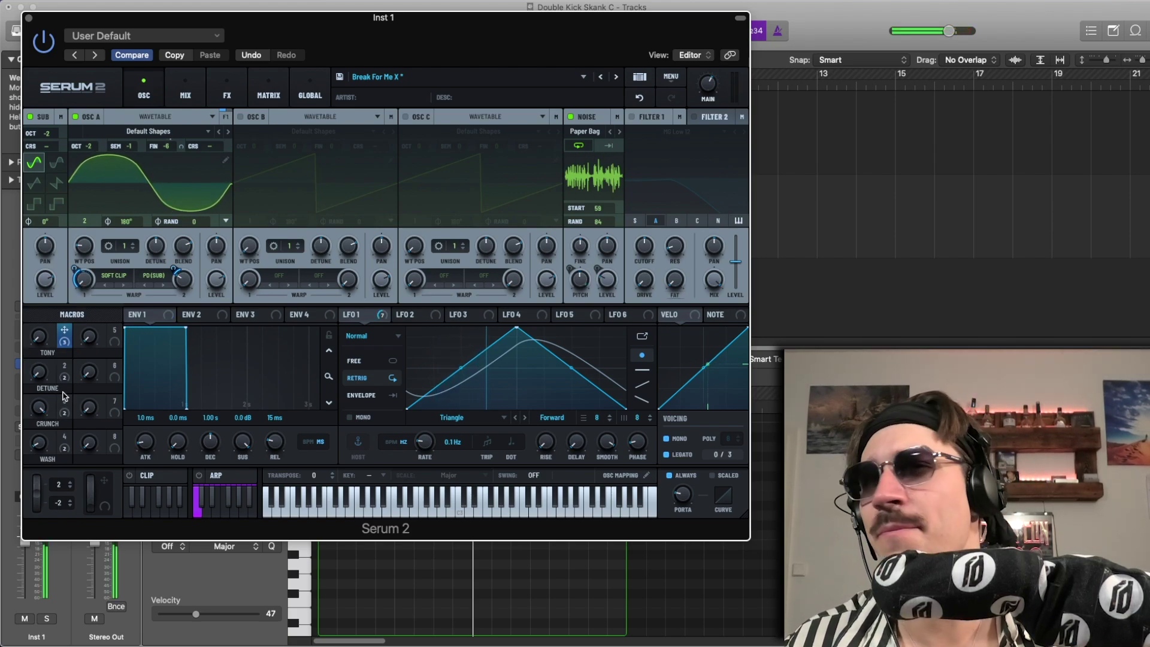
pyautogui.moveTo(38, 374); pyautogui.dragTo(47, 345)
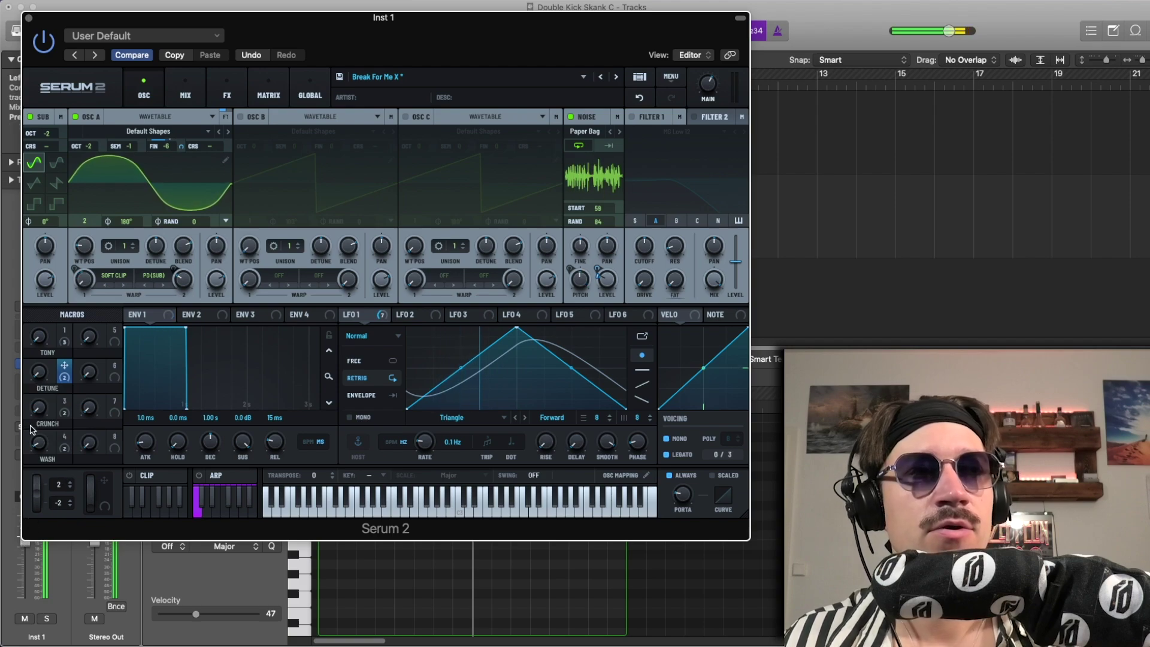
# Step: Try different Crunch and Detune macro amounts during playback, leaving Detune at 0 and Crunch partway up
pyautogui.moveTo(42, 416); pyautogui.dragTo(51, 403)
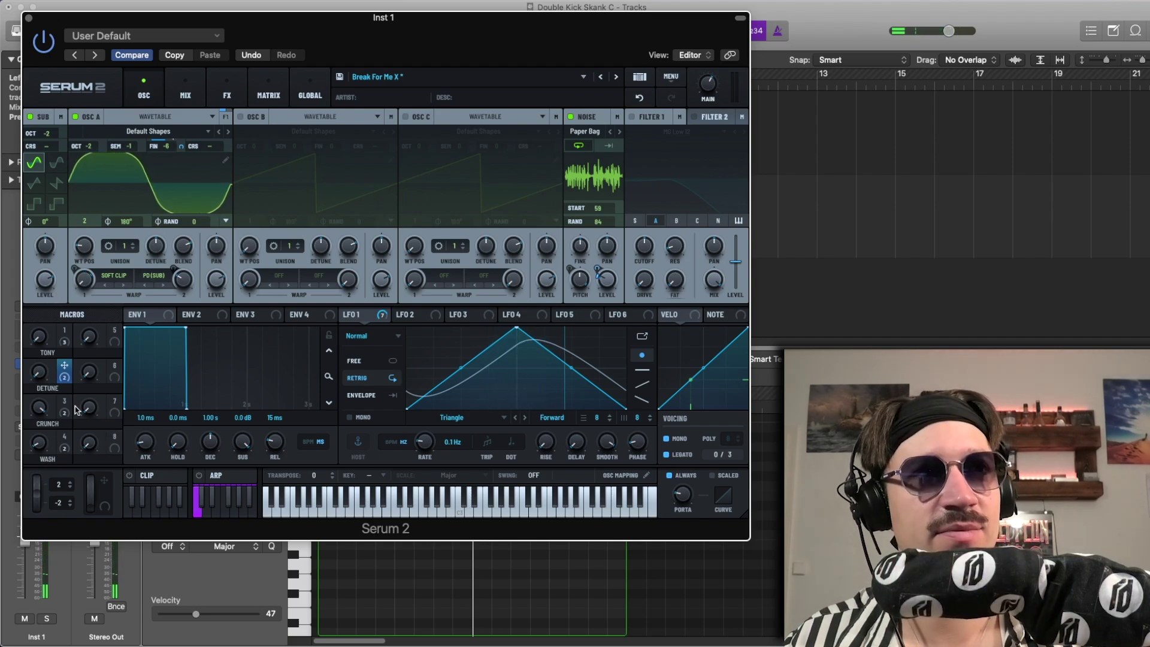
pyautogui.moveTo(43, 409); pyautogui.dragTo(48, 526)
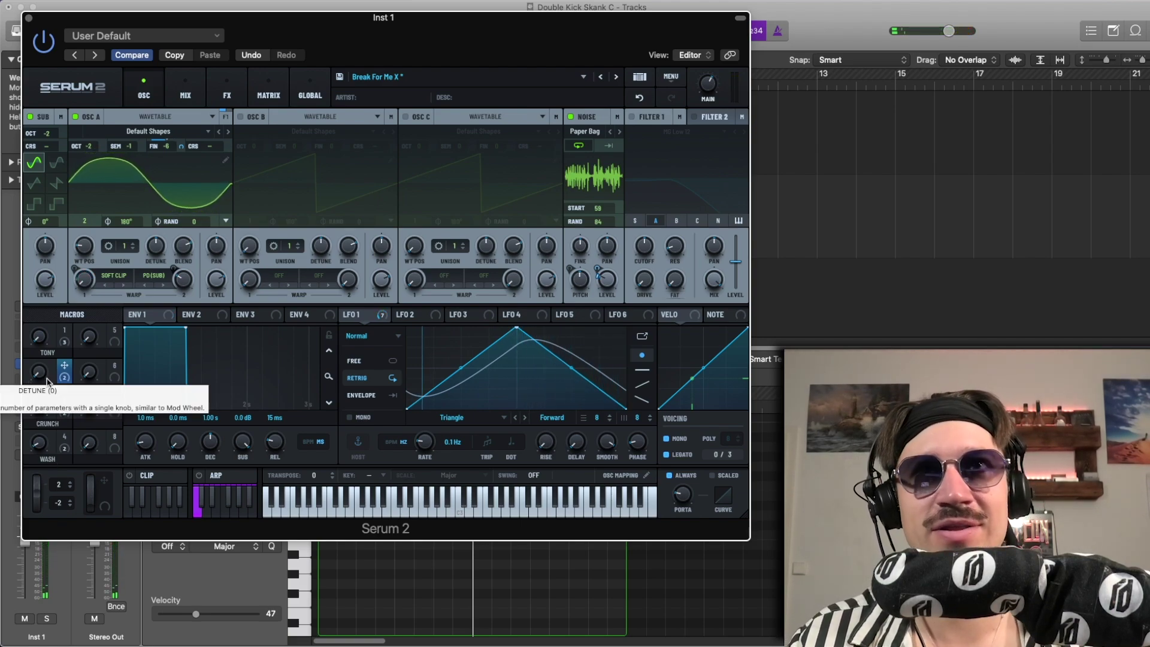
pyautogui.moveTo(48, 379); pyautogui.dragTo(76, 231)
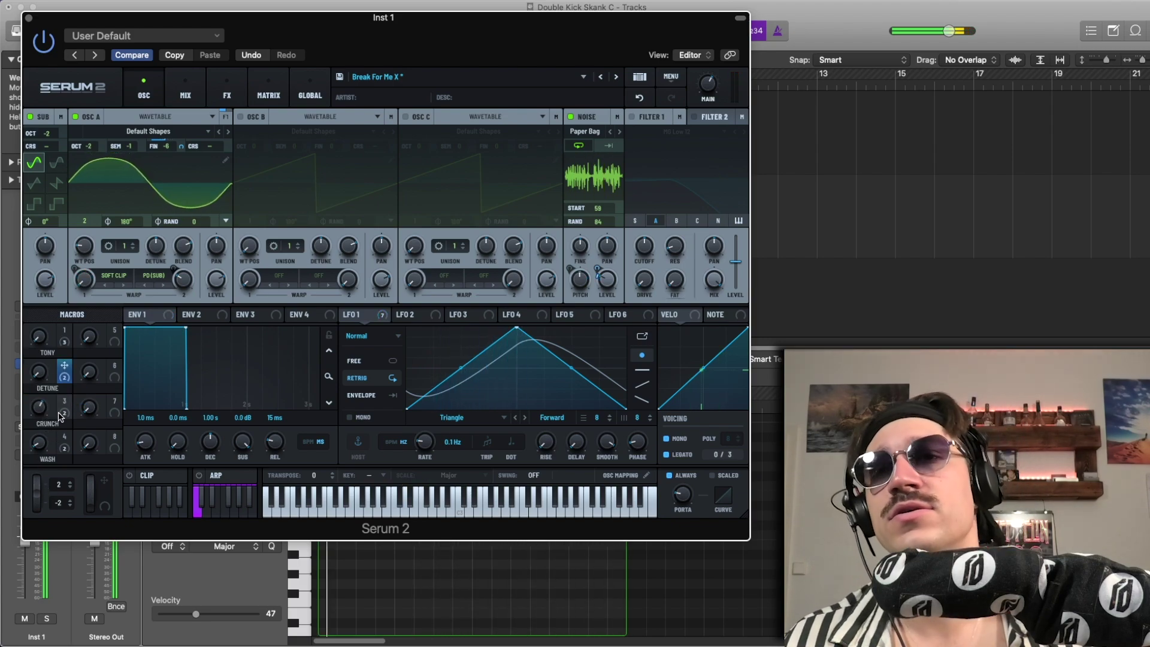
pyautogui.moveTo(61, 415)
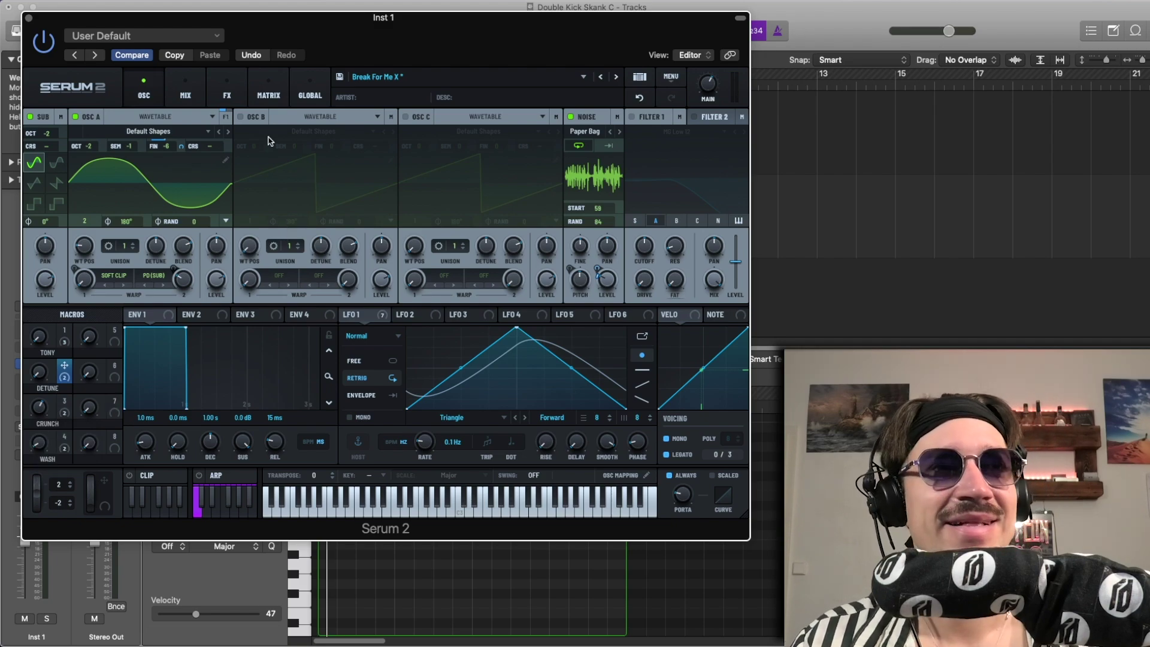
# Step: Review the mixer routing and the main bus effects chain once more, and close the synth's window
pyautogui.click(186, 96)
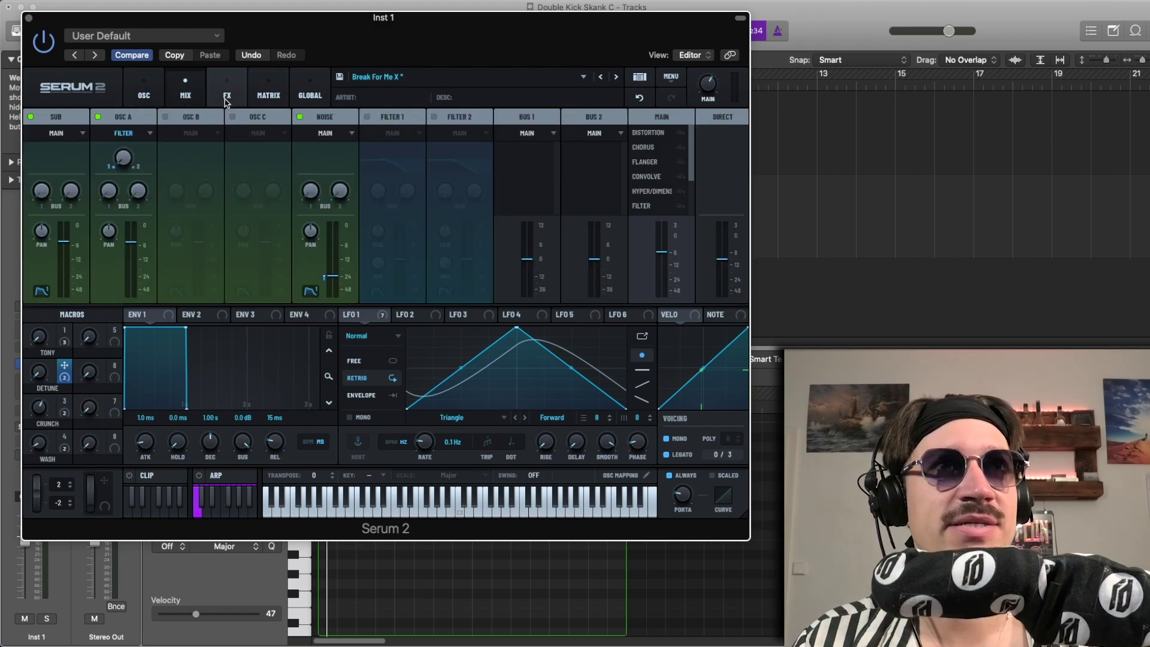
pyautogui.click(227, 92)
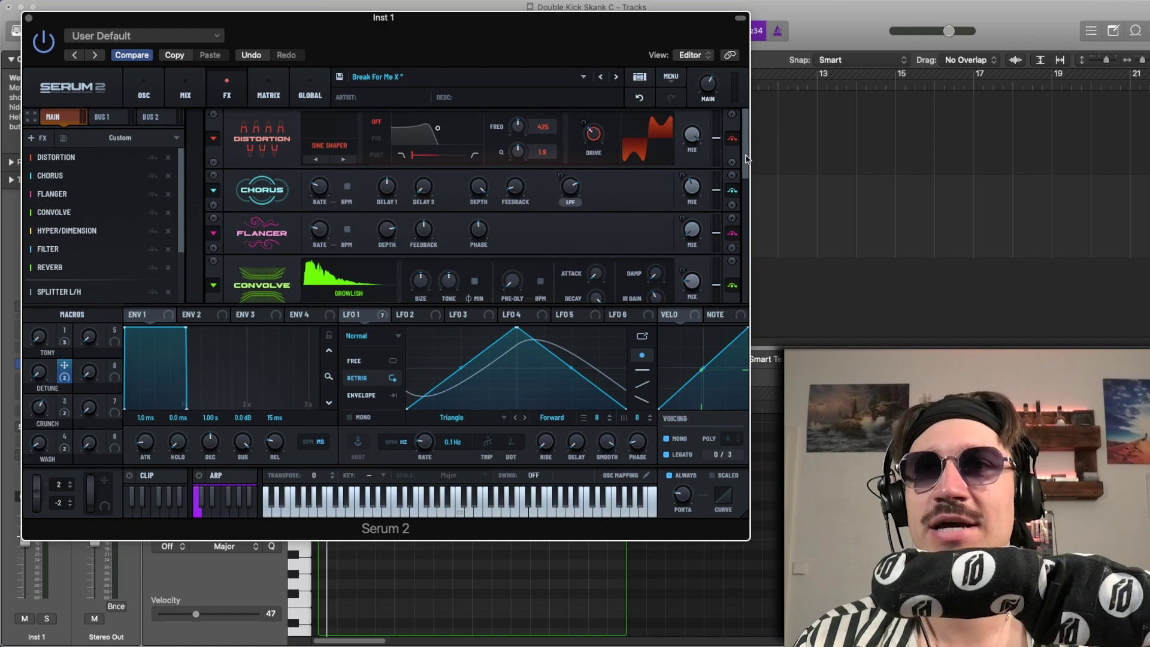
pyautogui.moveTo(747, 159); pyautogui.dragTo(739, 110)
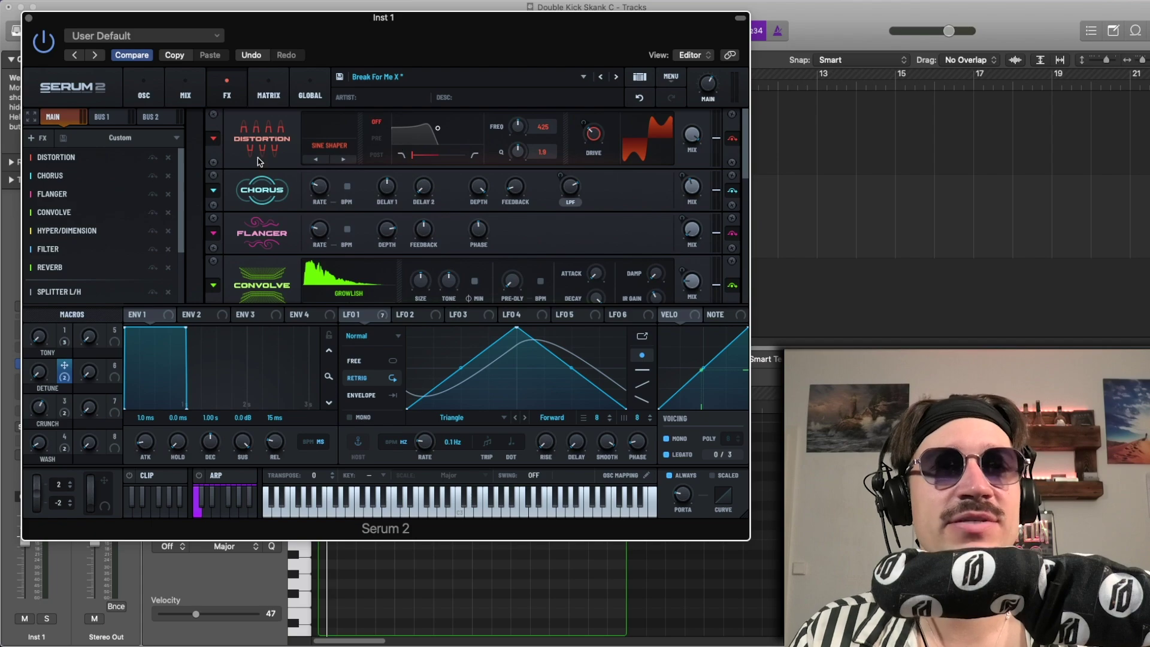
pyautogui.click(29, 18)
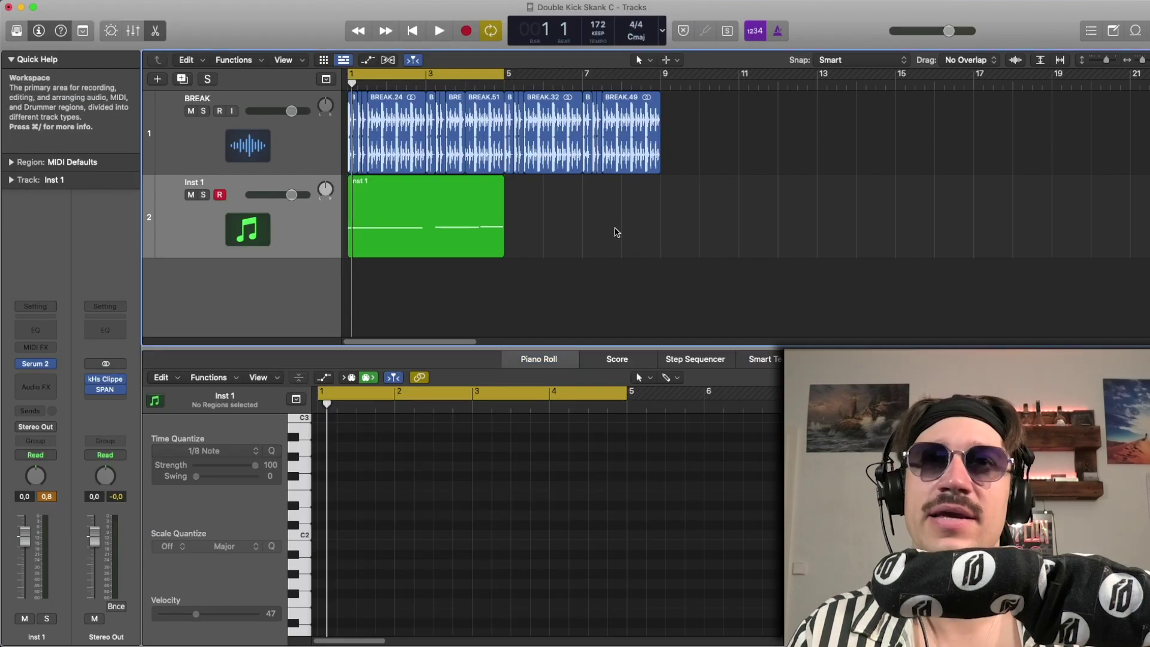